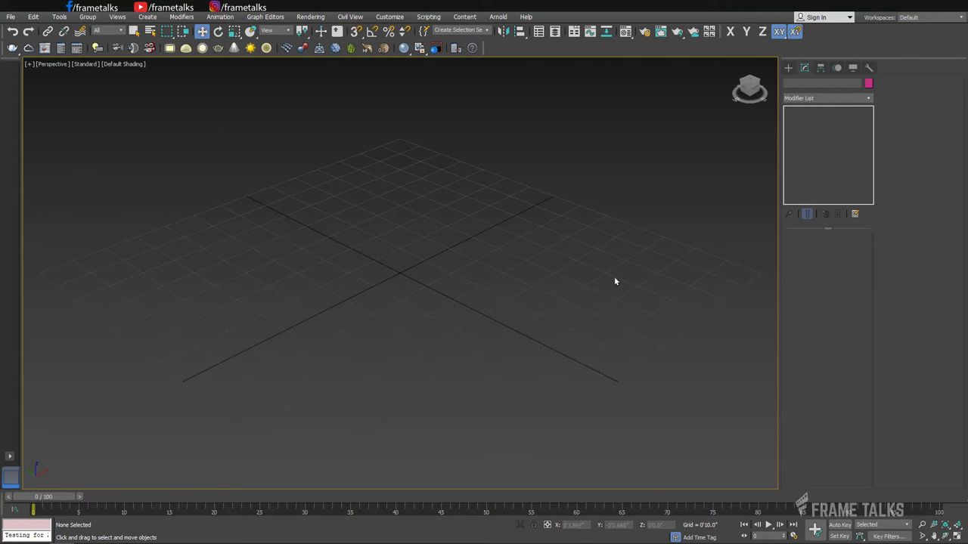
- Draw a box in the Perspective viewport and frame it in a maximised view
key(alt+w)
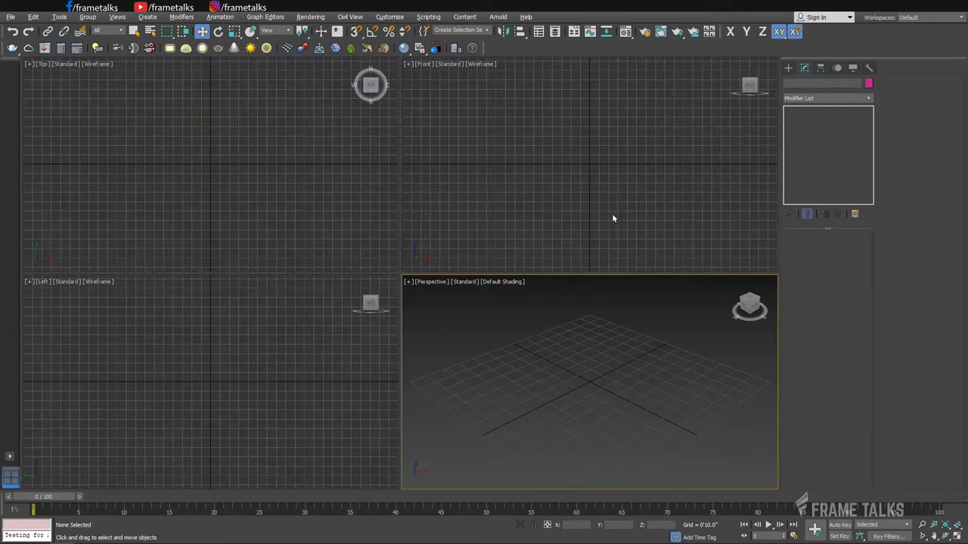
click(788, 68)
click(807, 128)
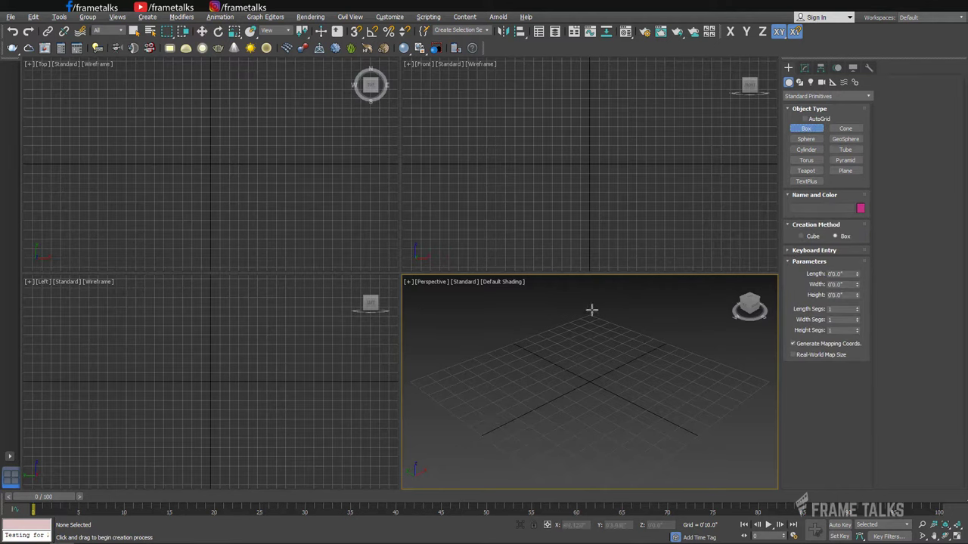
drag(589, 314, 597, 356)
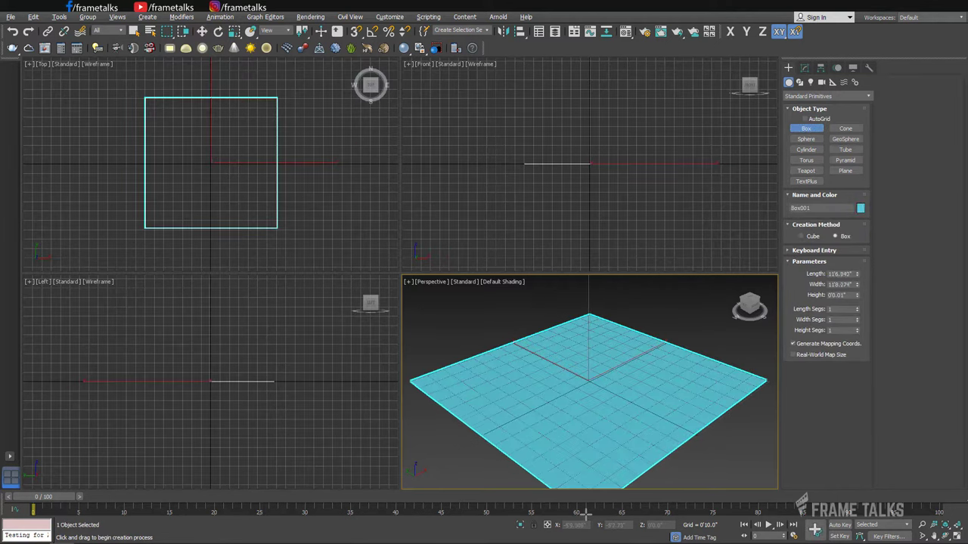
click(595, 335)
key(w)
key(z)
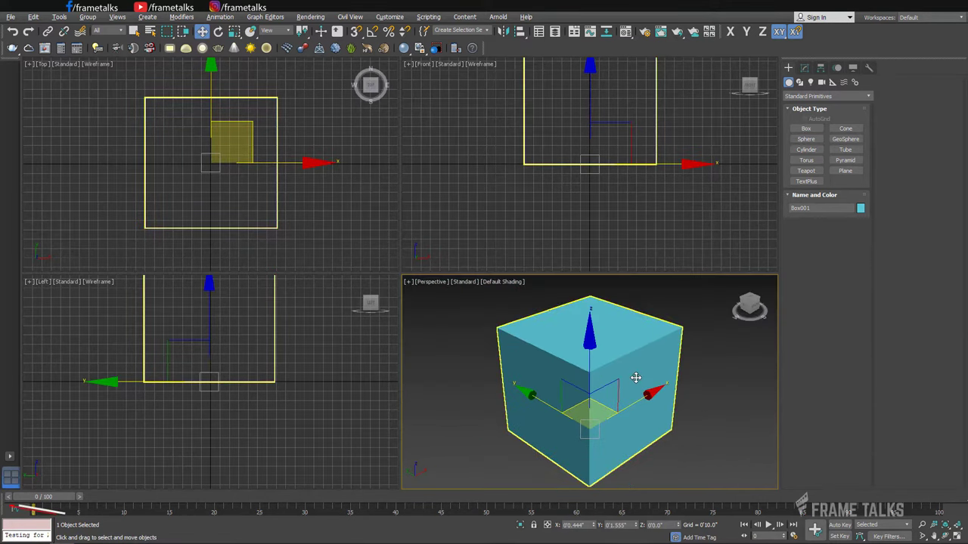
key(alt+w)
scroll(582, 380, down, 3)
alt+middle_drag(581, 380, 620, 385)
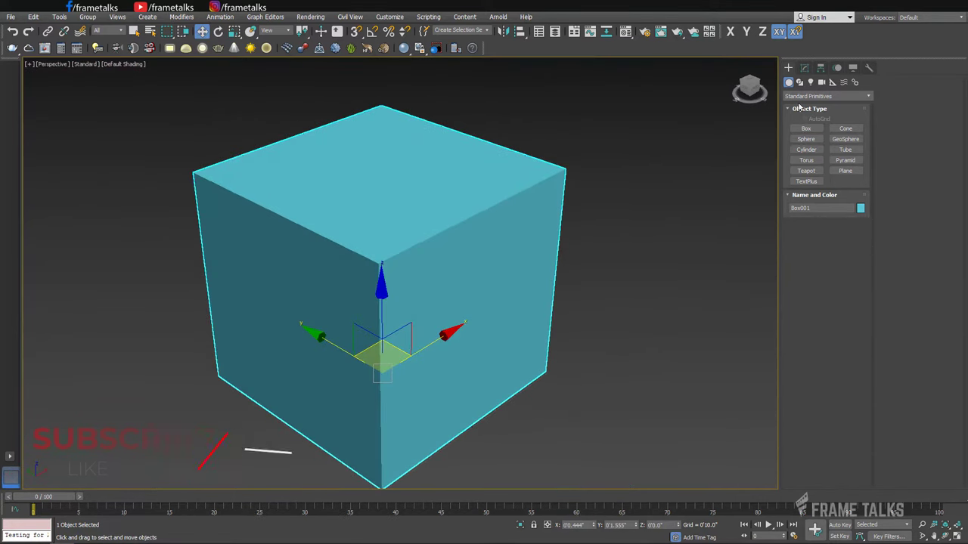
- Set the box's length, width and height to 10' and recentre the cube
click(804, 67)
drag(856, 256, 852, 249)
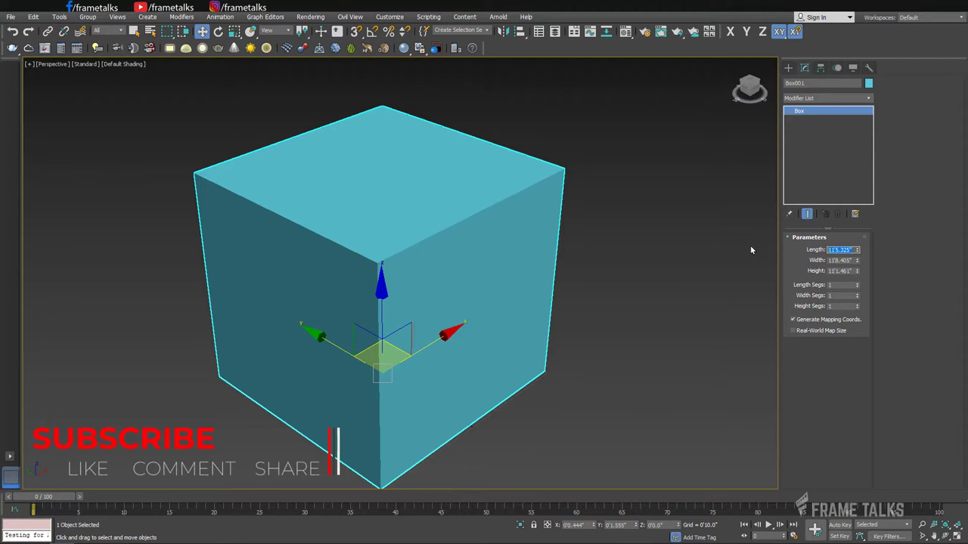
text(101')
key(Tab)
text(10')
key(Tab)
click(642, 242)
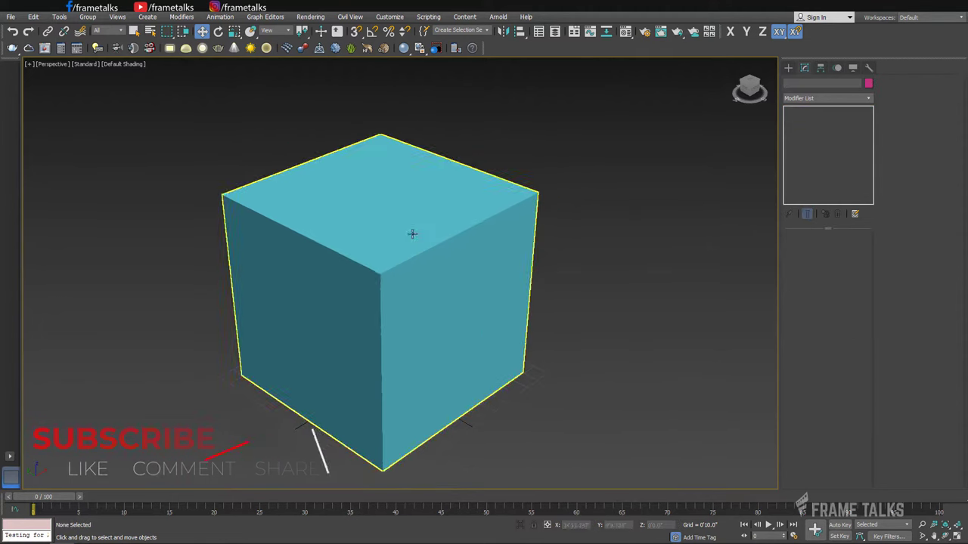
click(412, 234)
mouse_move(412, 233)
middle_down()
mouse_move(577, 255)
mouse_move(512, 226)
middle_up()
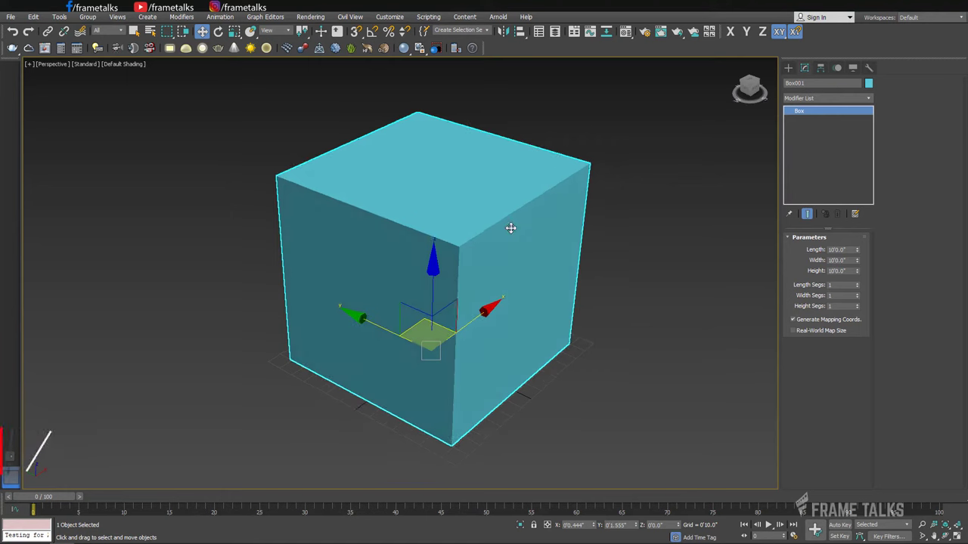
- Add an Unwrap UVW modifier to the box
click(822, 100)
text(uvw)
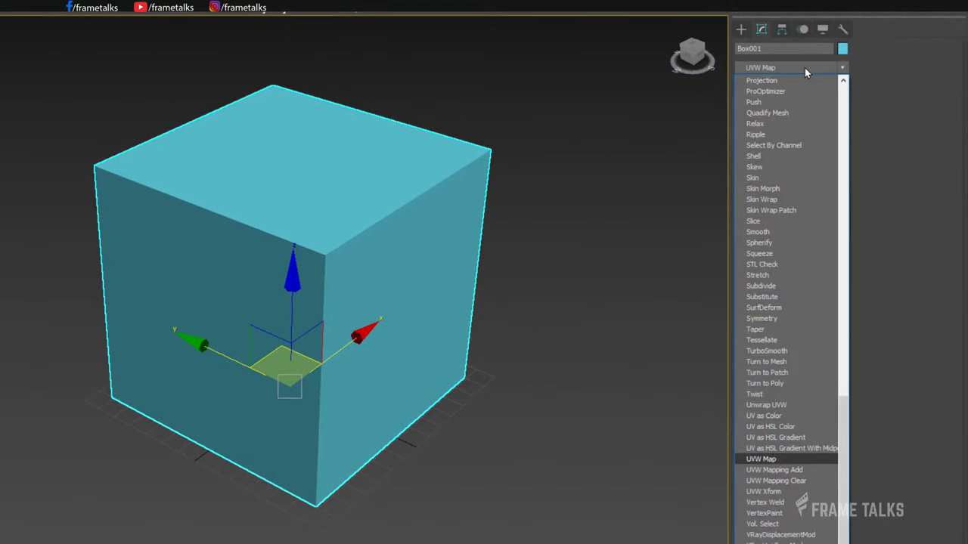
click(770, 404)
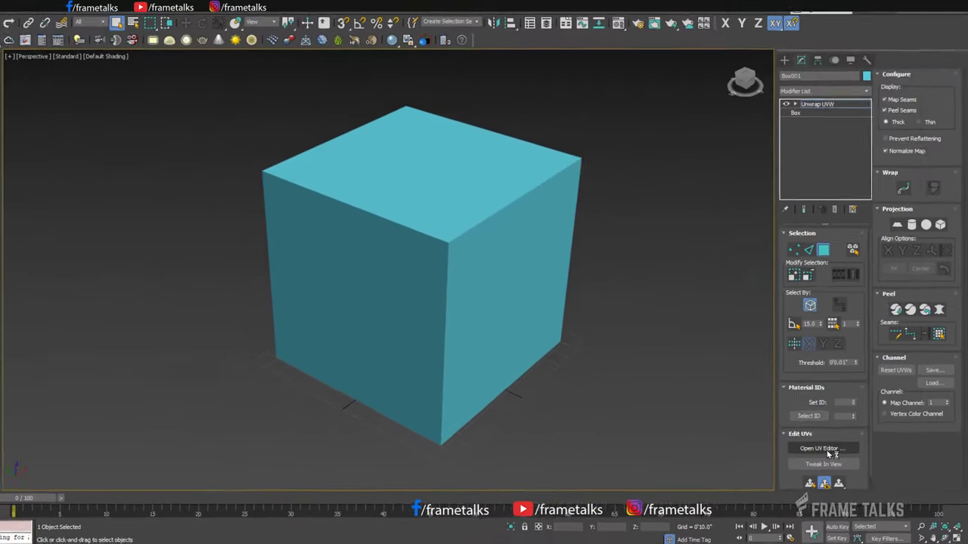
- Open the UV editor beside the cube and select all its faces with Ctrl+A
click(803, 458)
alt+middle_drag(385, 162, 371, 148)
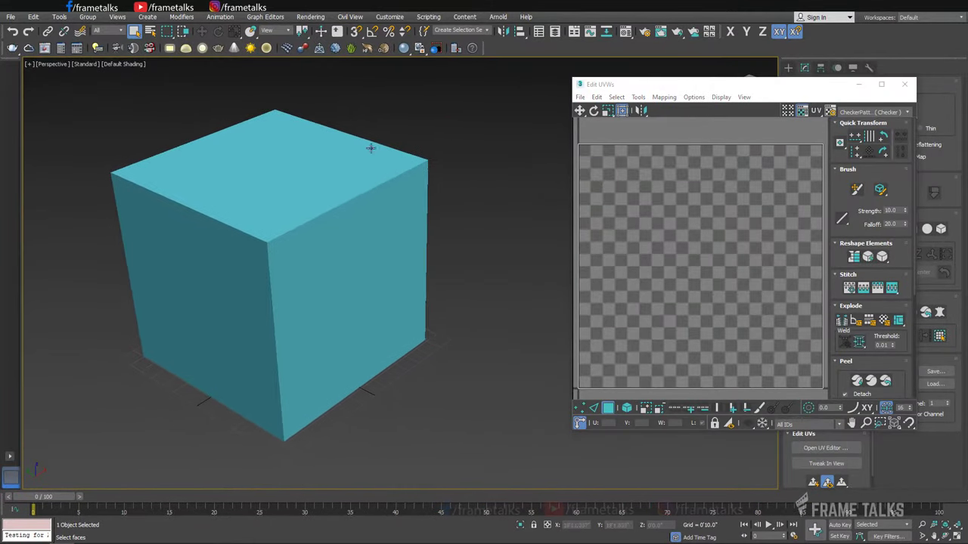
drag(652, 90, 509, 113)
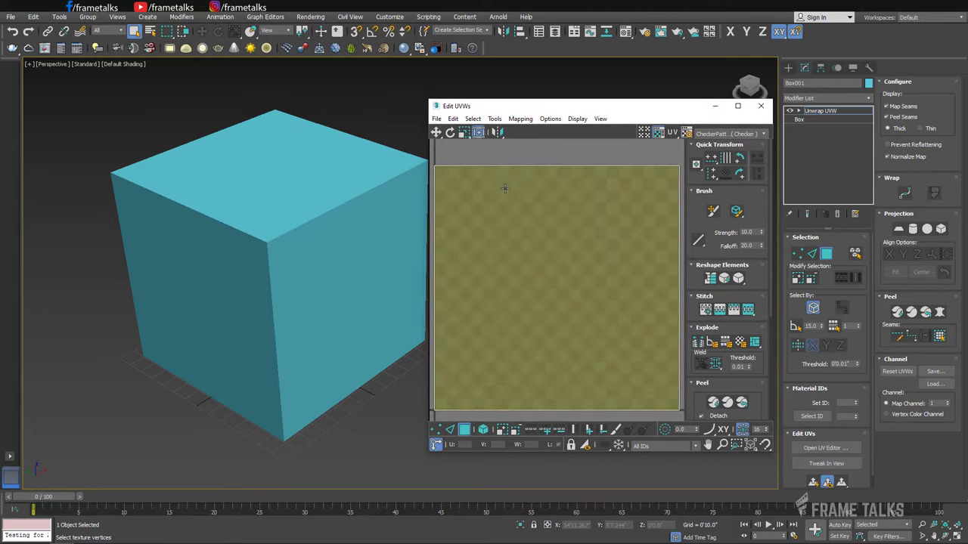
alt+middle_drag(252, 277, 290, 253)
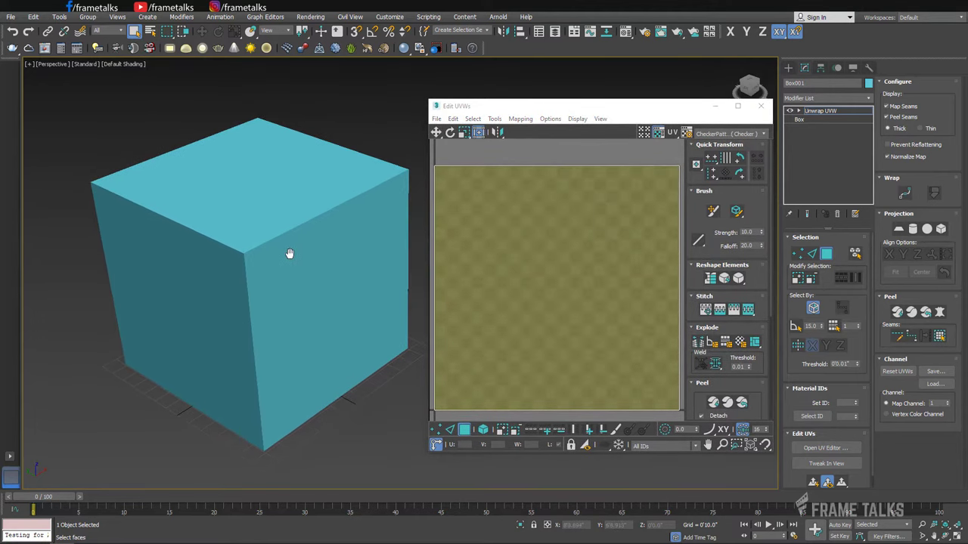
click(249, 170)
scroll(586, 210, down, 1)
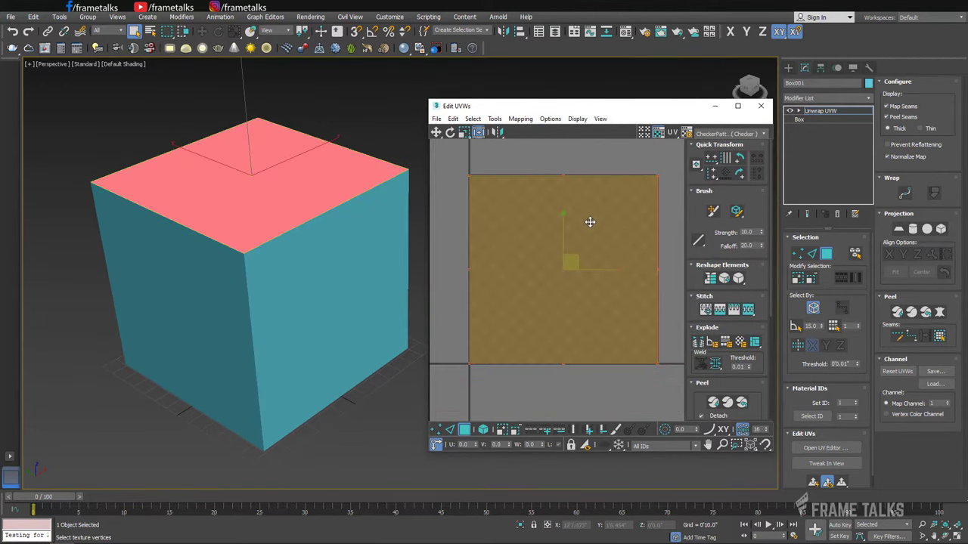
click(326, 303)
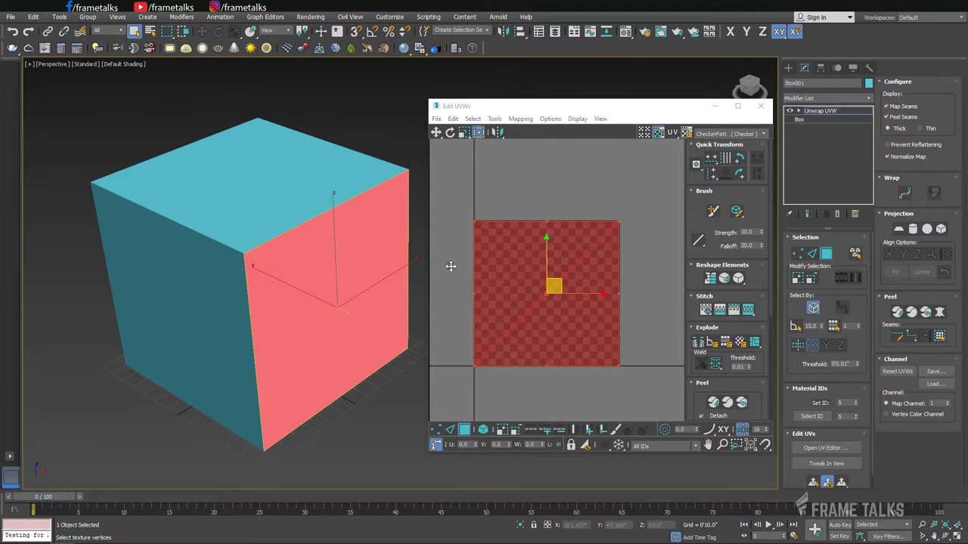
key(ctrl+a)
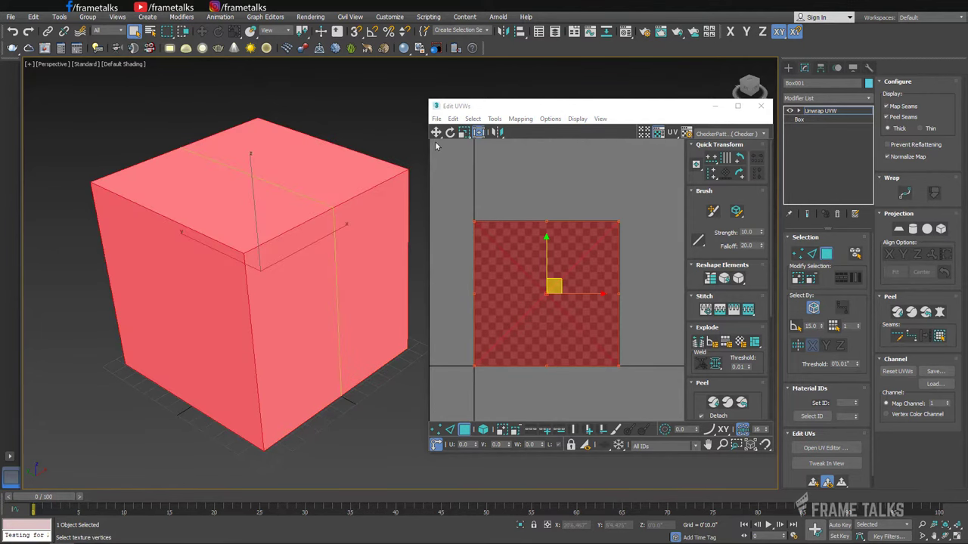
click(513, 121)
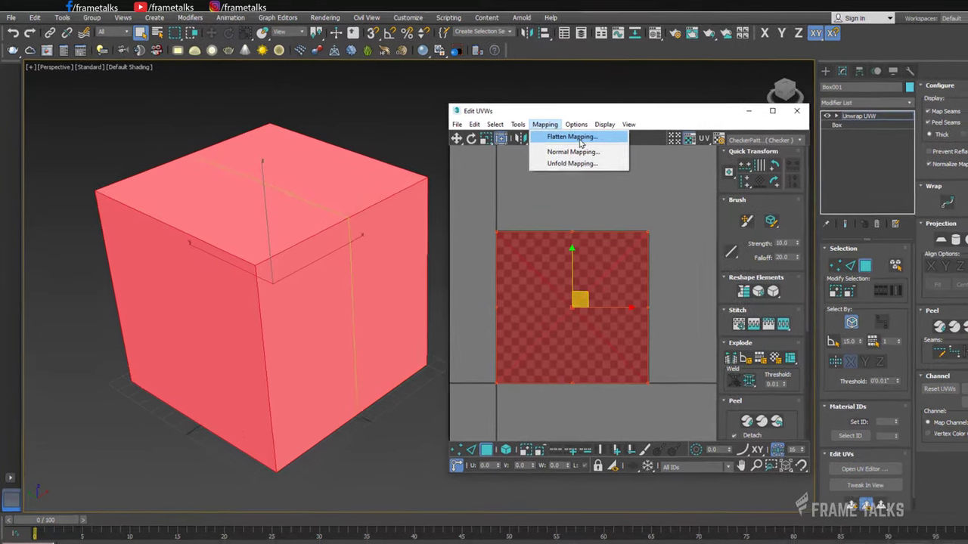
- Apply Flatten Mapping to the cube's UVs with the default settings
click(578, 138)
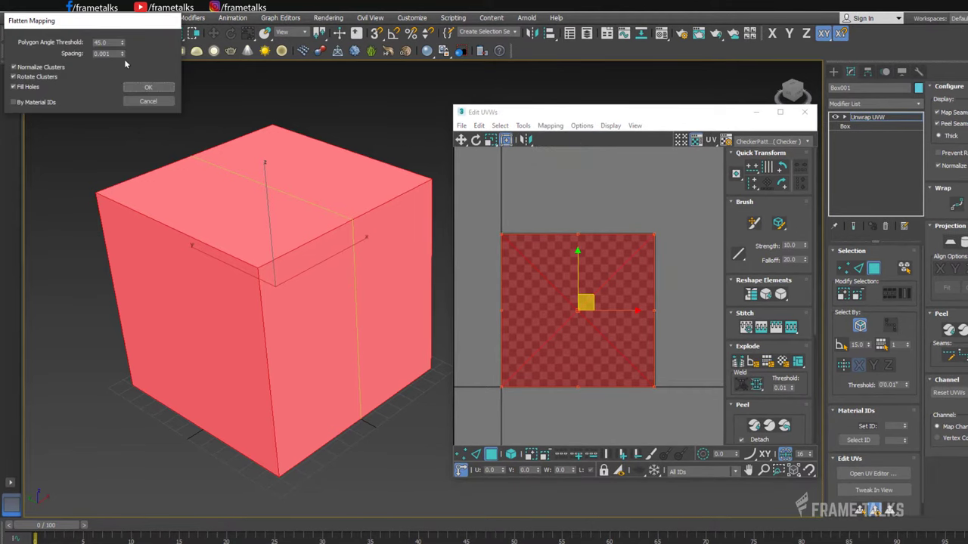
mouse_move(117, 28)
mouse_down()
mouse_move(216, 37)
mouse_move(270, 76)
mouse_up()
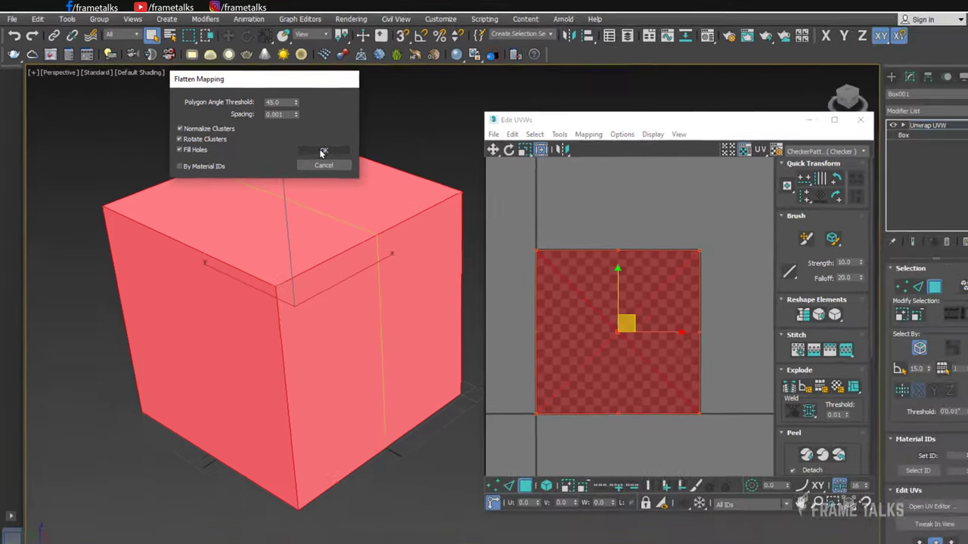
click(370, 175)
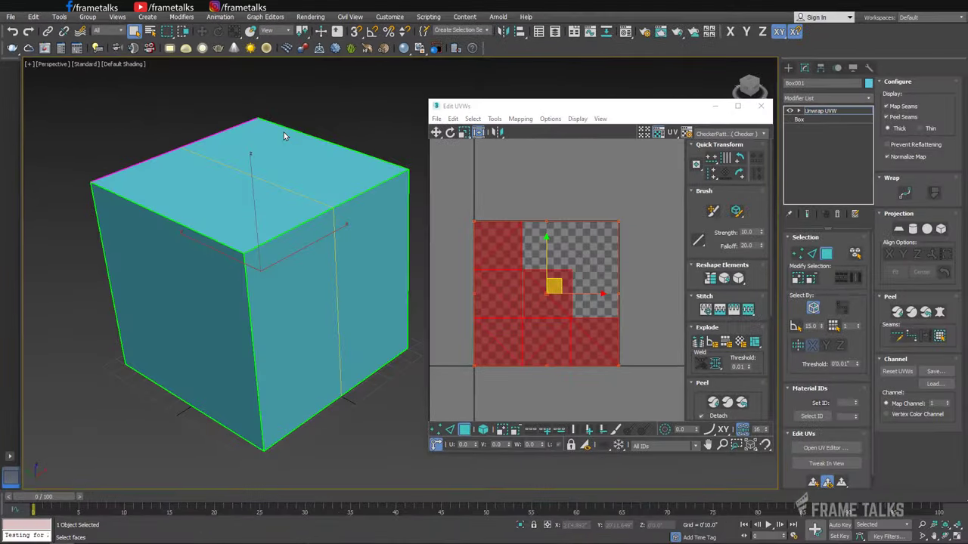
- Click through the flattened UV face clusters to check each one, then select all
click(504, 201)
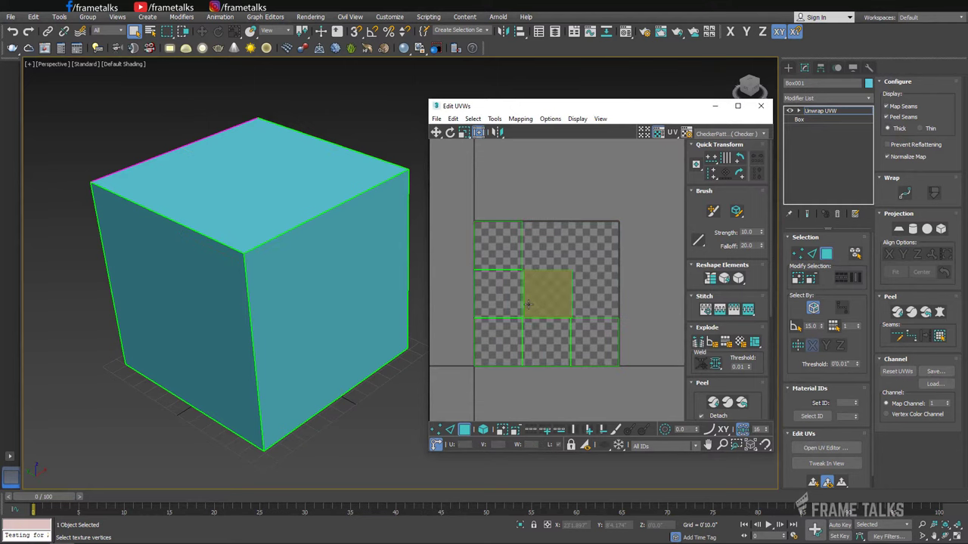
click(608, 327)
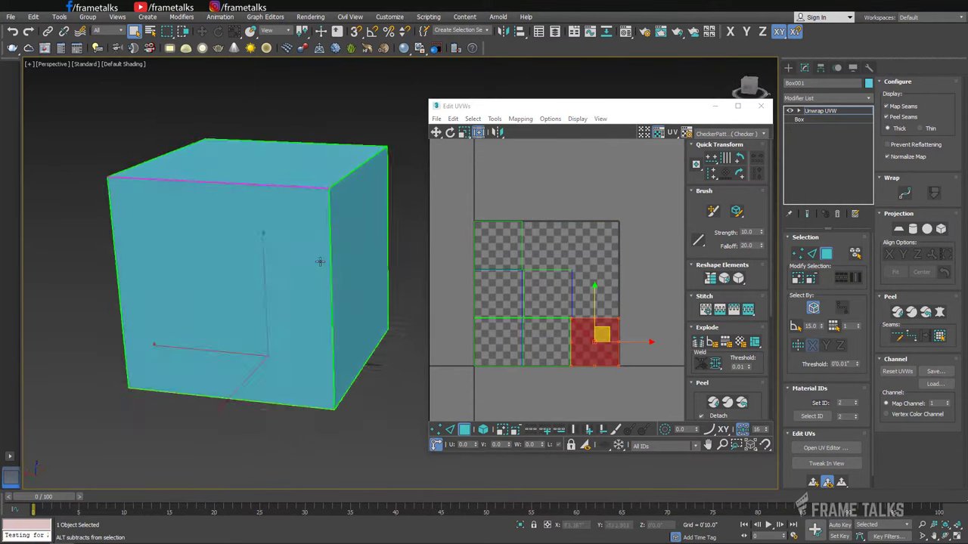
click(498, 293)
click(546, 294)
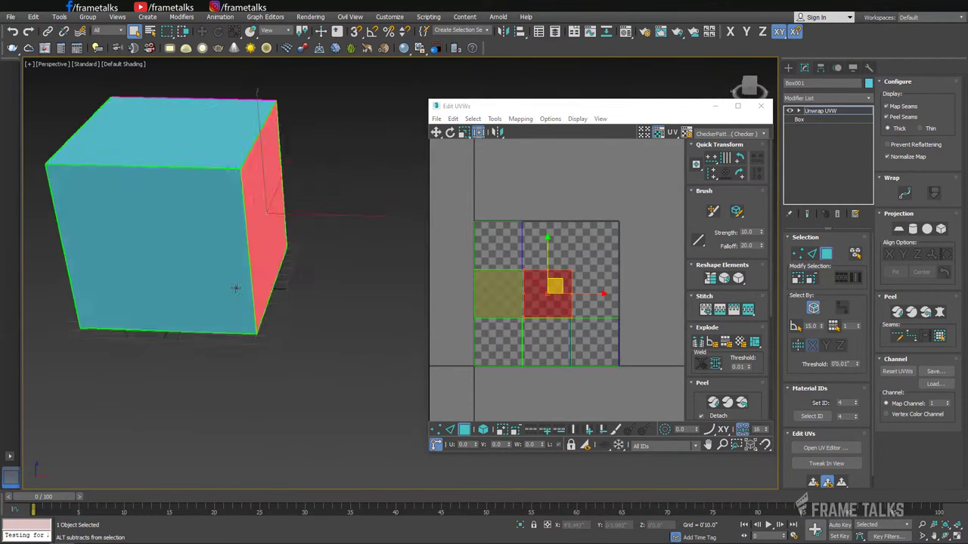
click(397, 129)
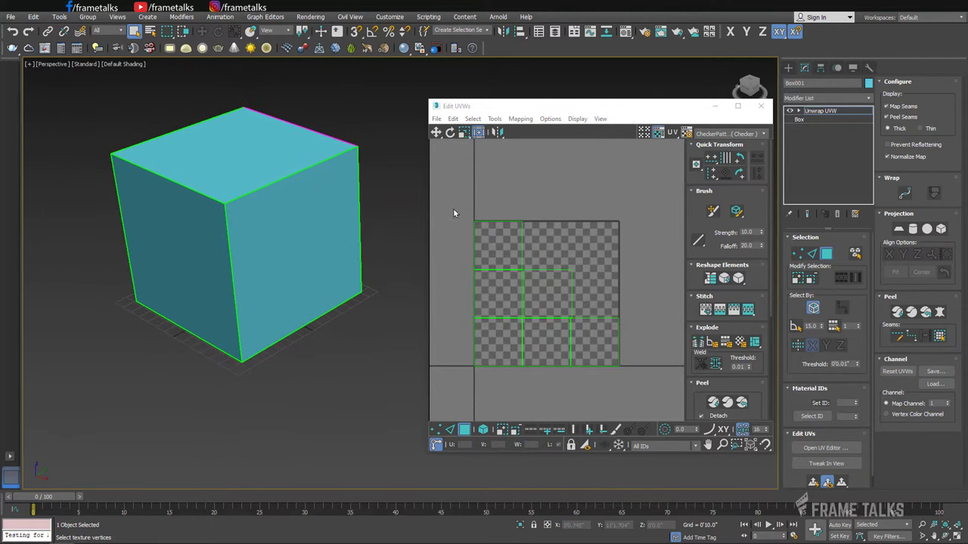
drag(453, 200, 657, 393)
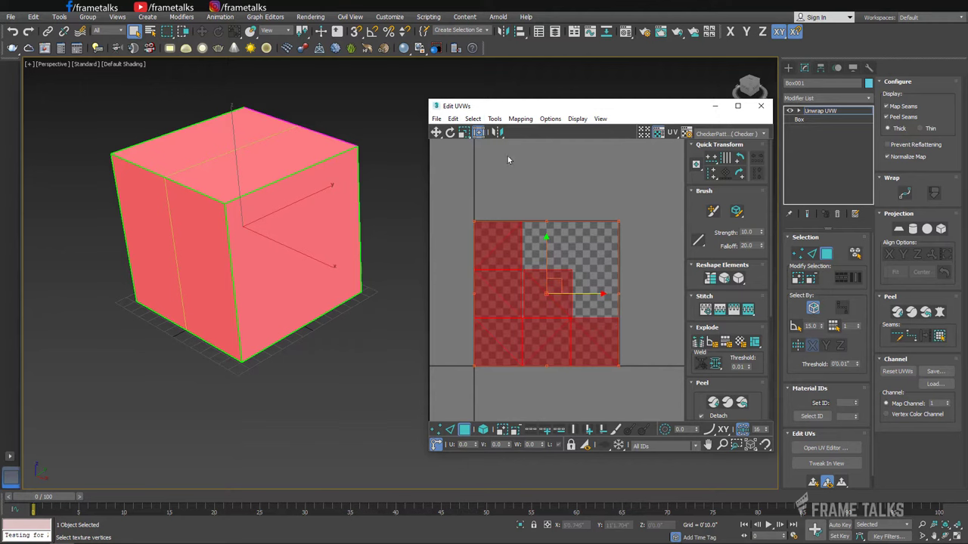
- Close the Edit UVWs window
click(436, 119)
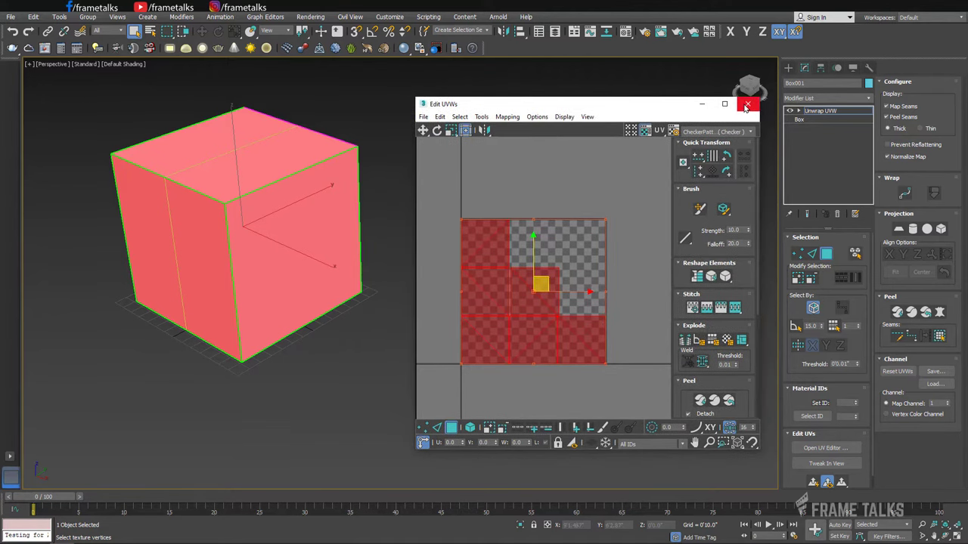
click(747, 105)
click(637, 167)
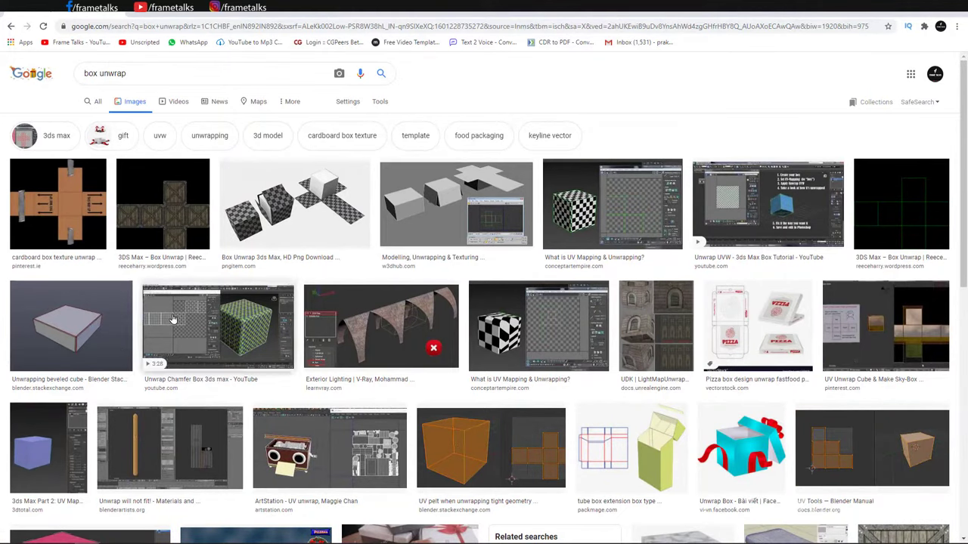
- Preview the 'Box Unwrap 3ds Max' image result, then minimise the browser
click(295, 202)
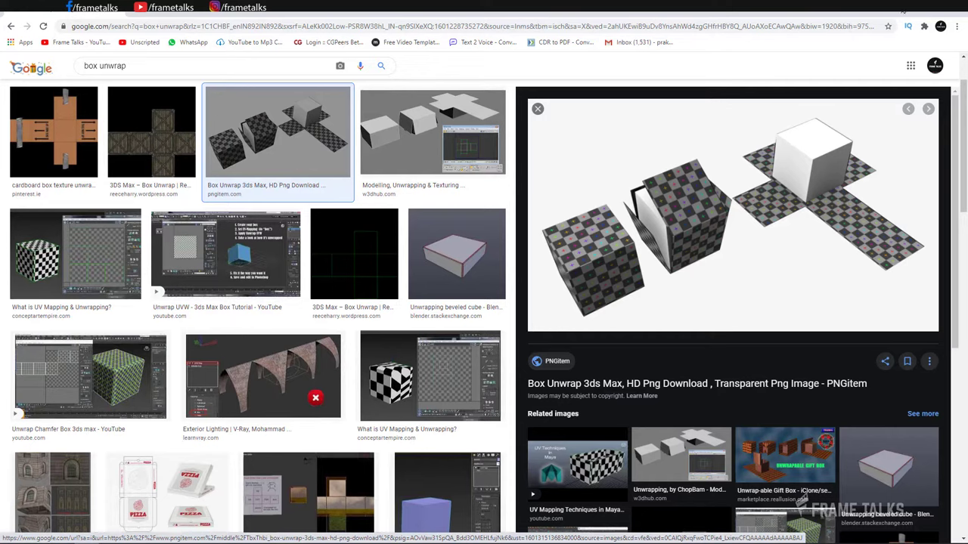
click(910, 11)
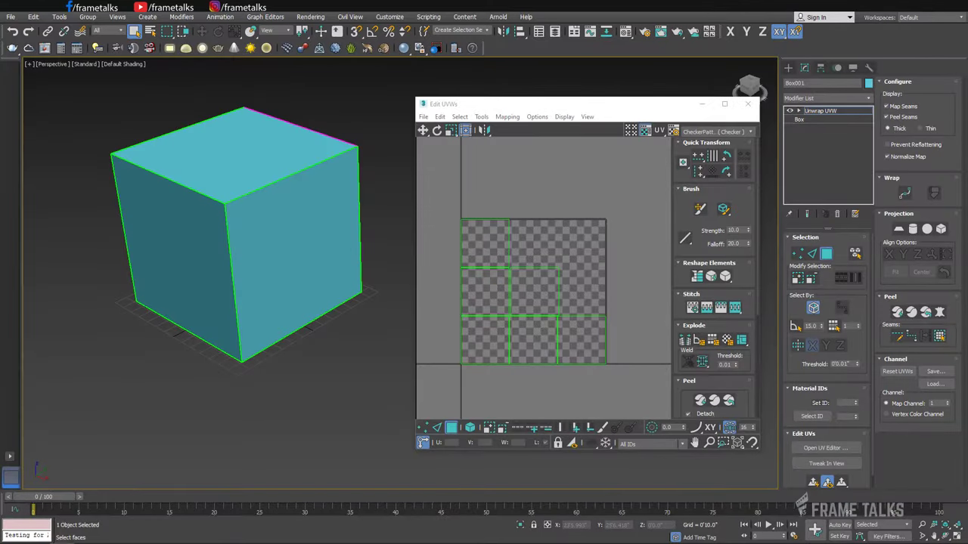
- Stitch the top-left UV face to its neighbour along their shared edge
click(500, 235)
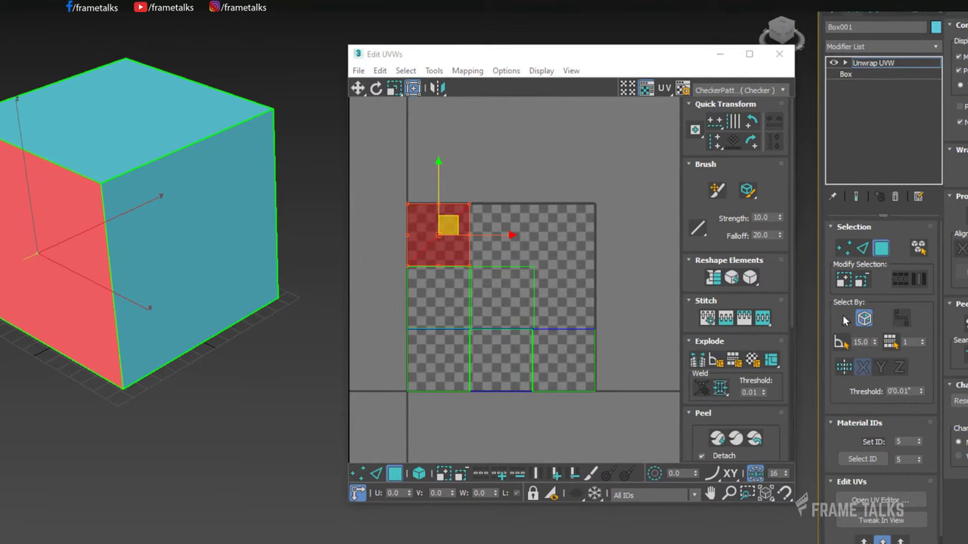
click(863, 250)
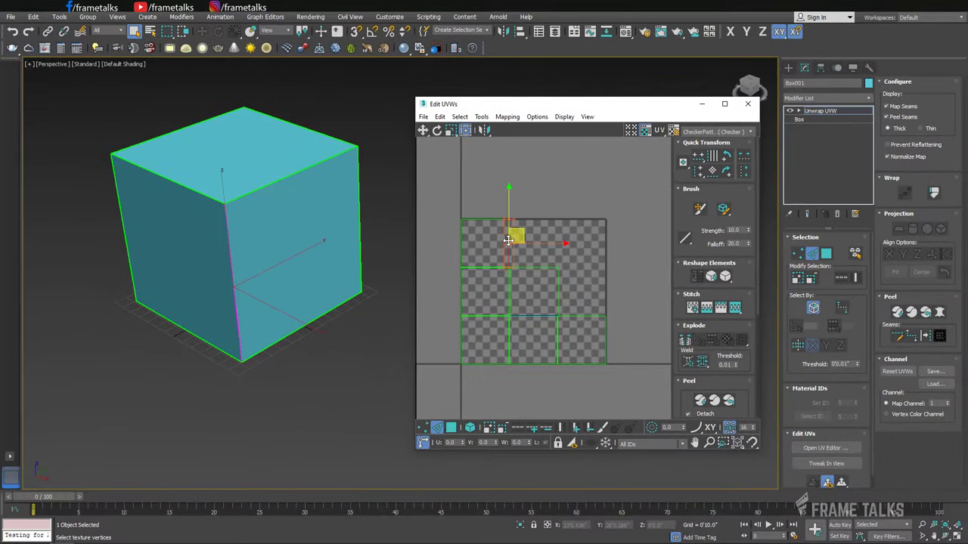
click(509, 242)
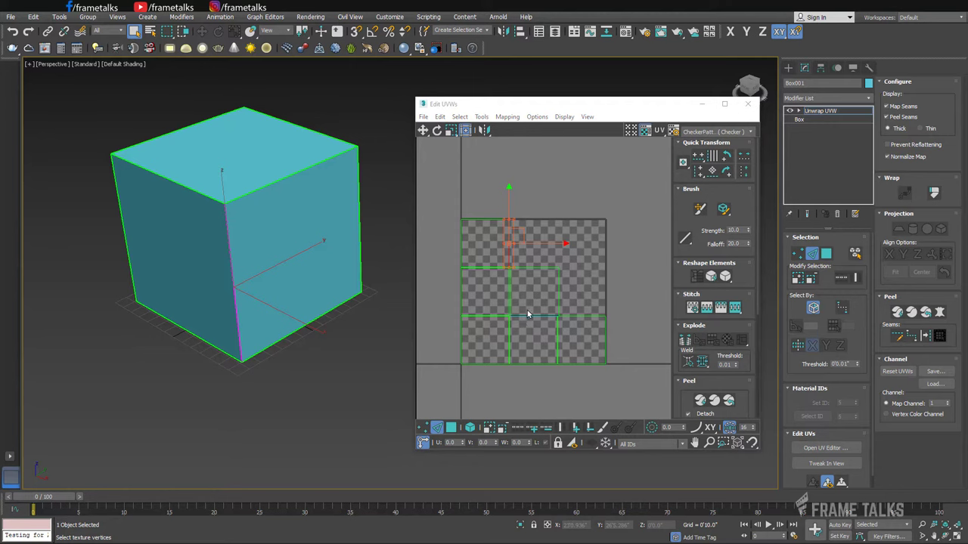
click(734, 307)
- Identify which cube faces the top-row UV squares are, then pick a vertical edge there
click(536, 257)
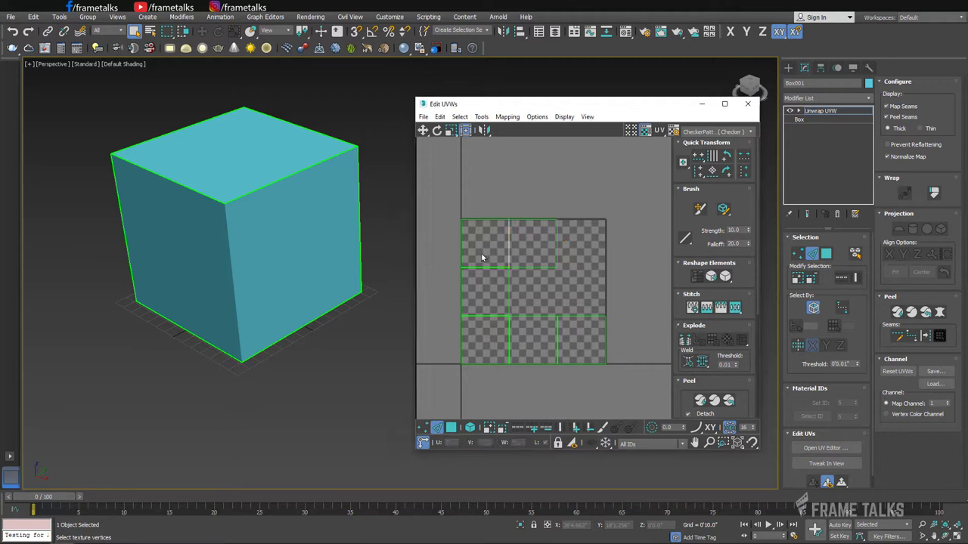
click(826, 254)
click(484, 242)
click(512, 255)
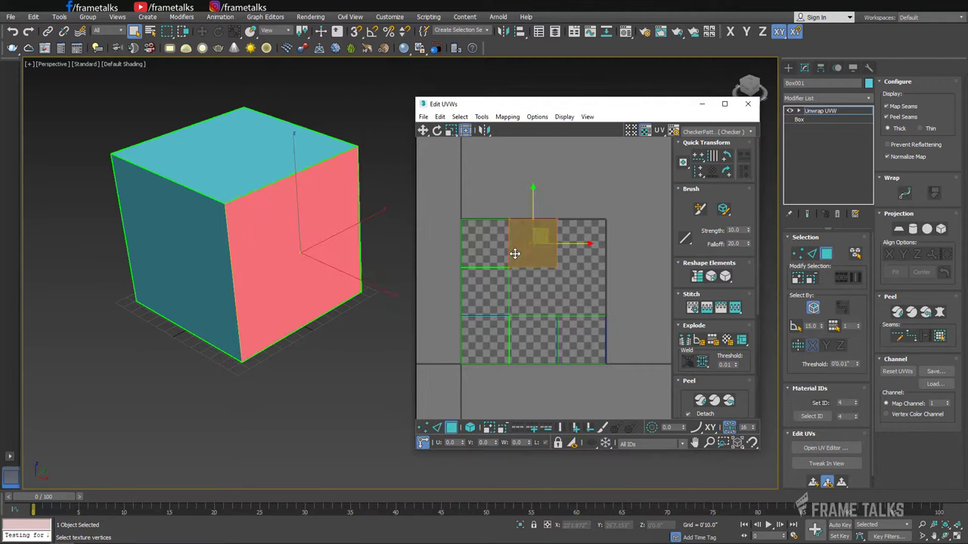
click(491, 242)
click(516, 255)
click(496, 251)
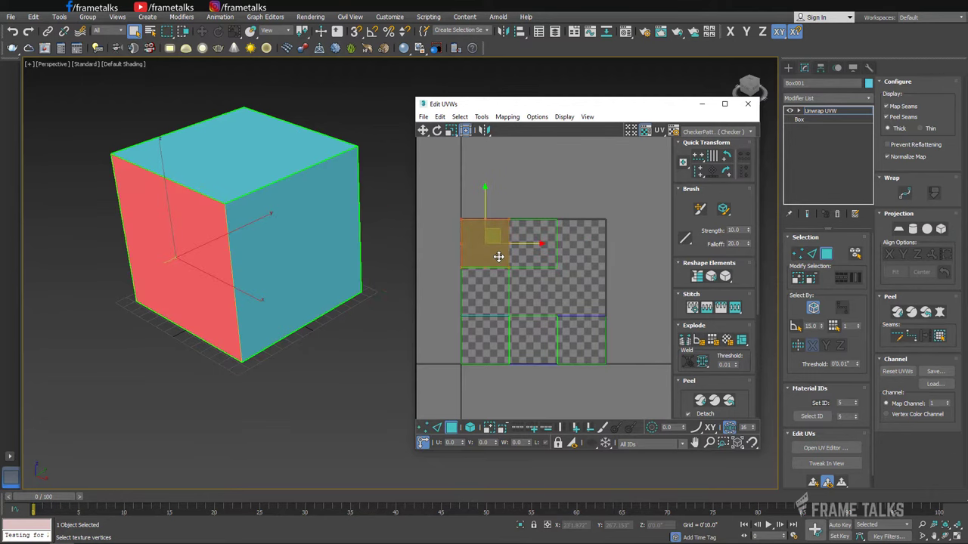
click(816, 258)
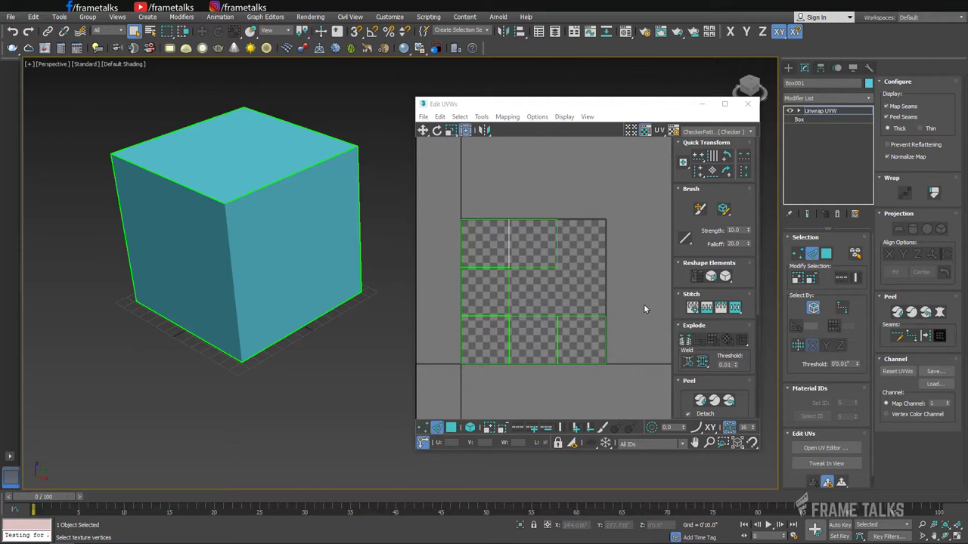
click(558, 251)
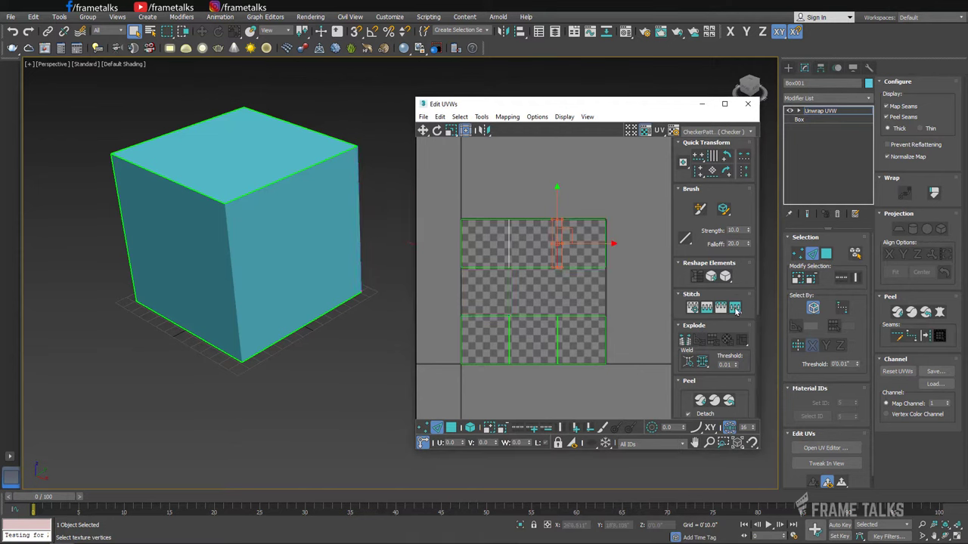
- Stitch the remaining faces onto the top row and move the last face into the cross
click(605, 253)
click(734, 307)
click(517, 317)
click(734, 308)
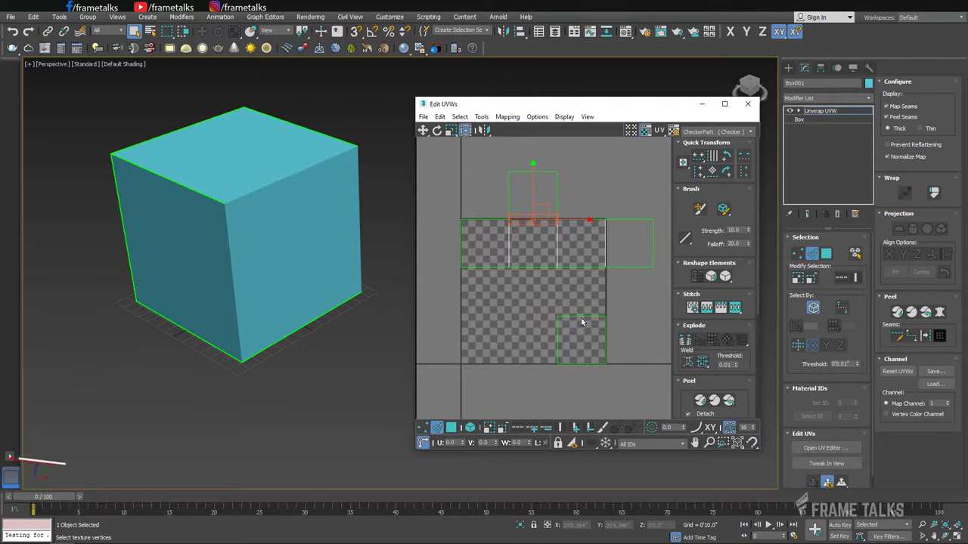
click(541, 244)
click(533, 195)
click(533, 292)
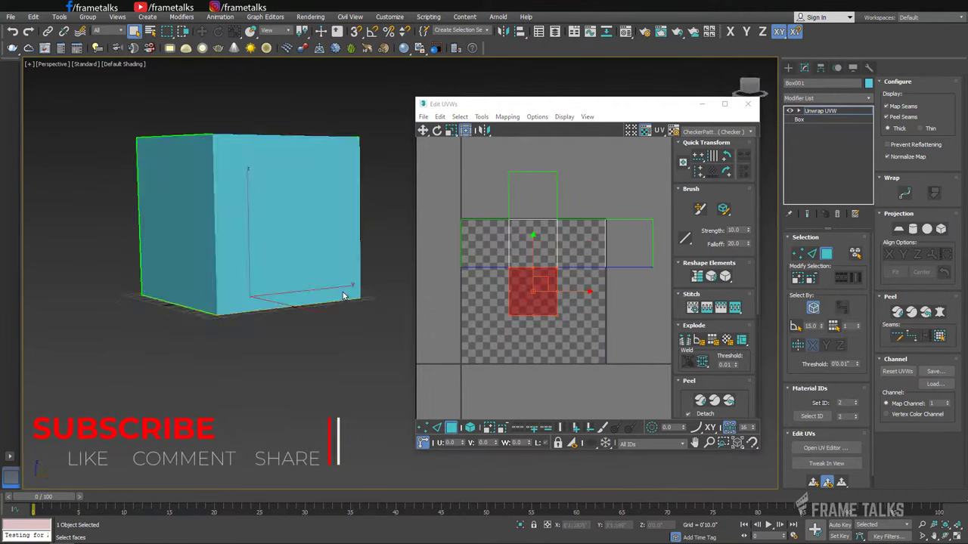
click(582, 241)
alt+middle_drag(356, 242, 230, 249)
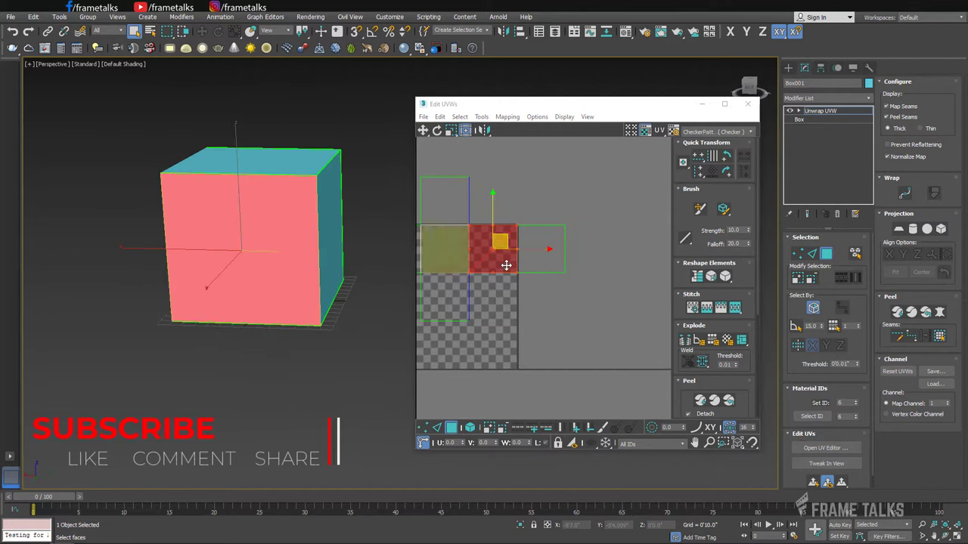
- Select all UVs and pack the cross layout into the 0–1 square
key(ctrl+a)
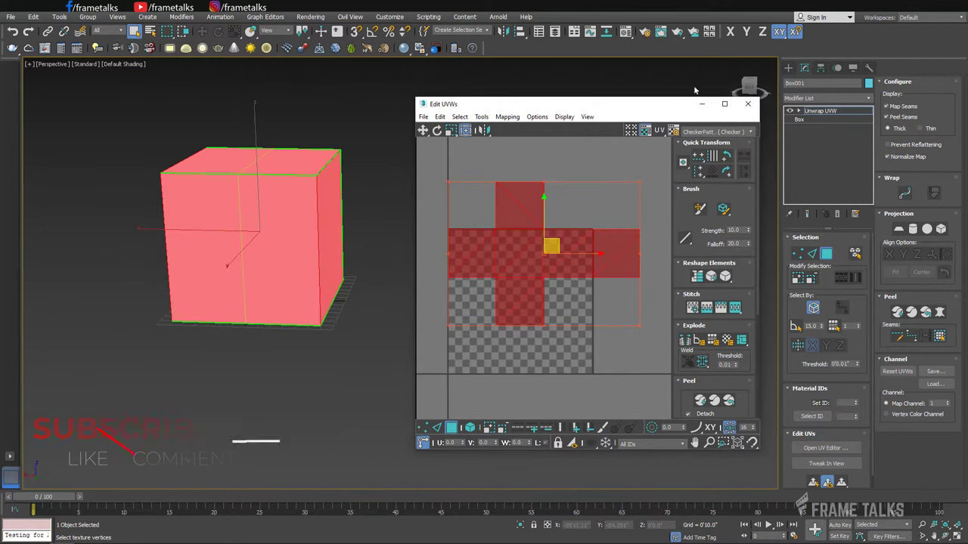
drag(681, 103, 676, 100)
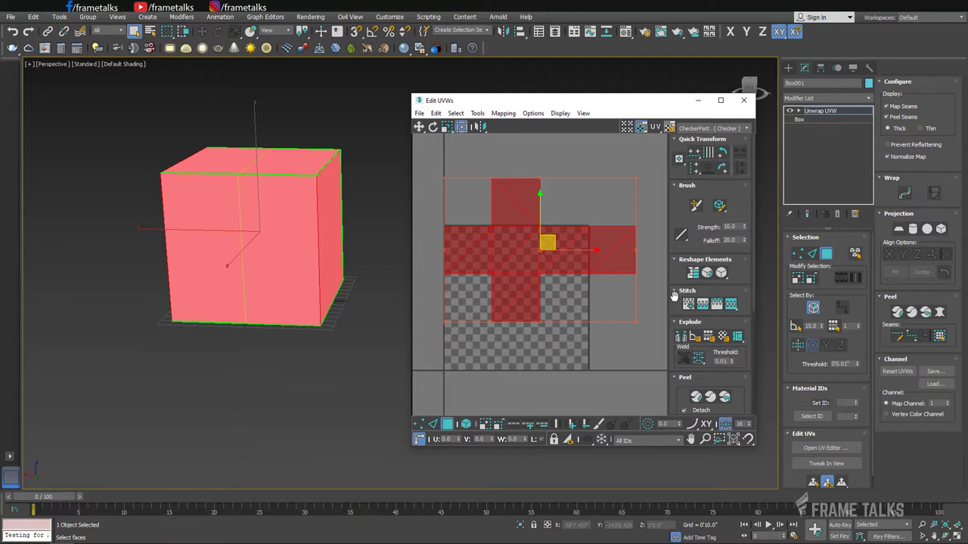
scroll(674, 296, down, 2)
scroll(677, 301, down, 2)
scroll(681, 307, down, 2)
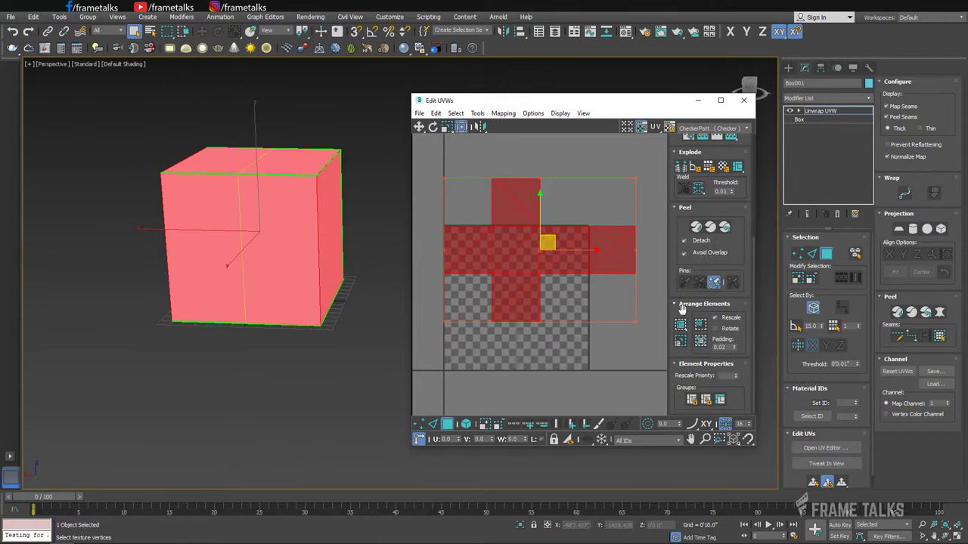
click(681, 325)
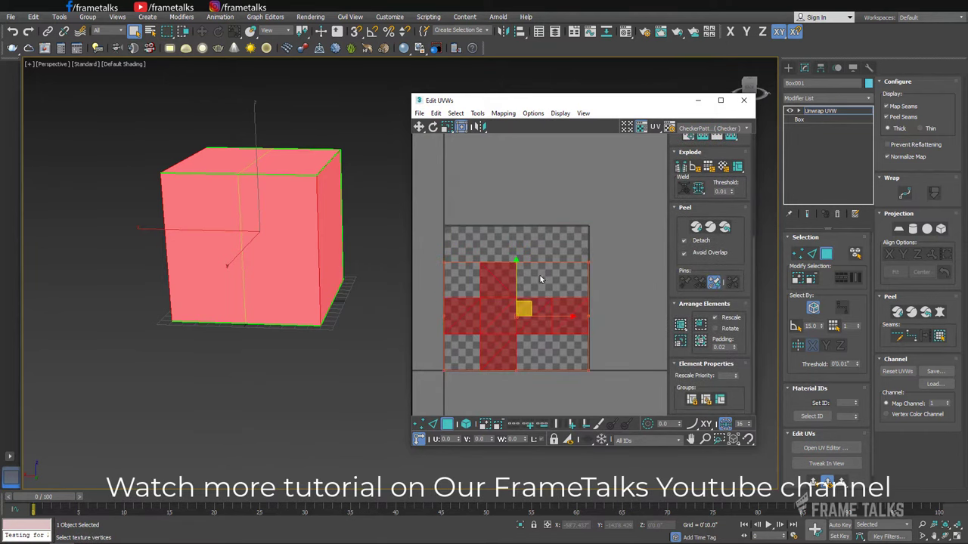
click(680, 324)
click(681, 324)
click(504, 315)
mouse_move(524, 303)
mouse_down()
mouse_move(551, 293)
mouse_move(634, 302)
mouse_up()
click(681, 325)
- Rotate, move and scale the UV cross so it sits upright inside the square
click(423, 123)
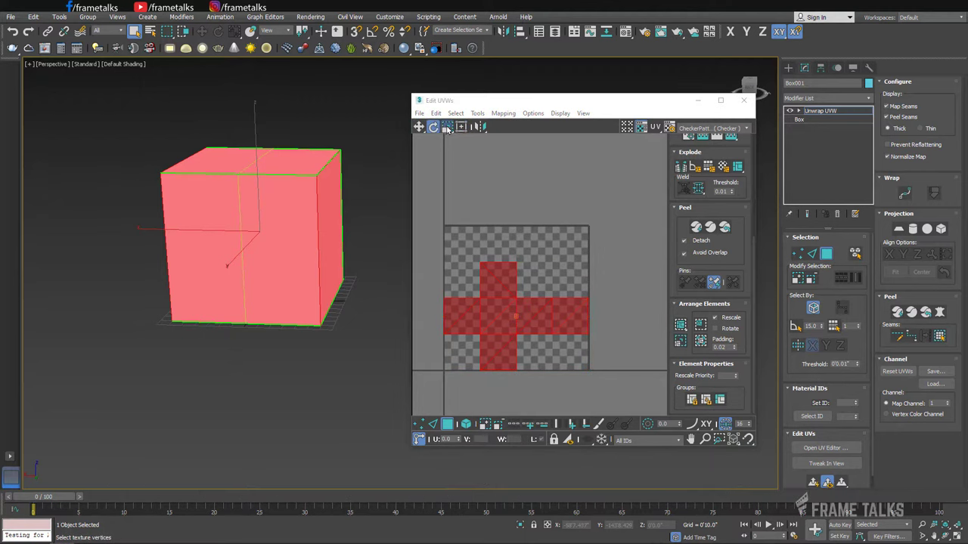
click(433, 127)
click(529, 317)
mouse_move(530, 318)
mouse_down()
mouse_move(560, 269)
mouse_move(576, 306)
mouse_up()
click(418, 127)
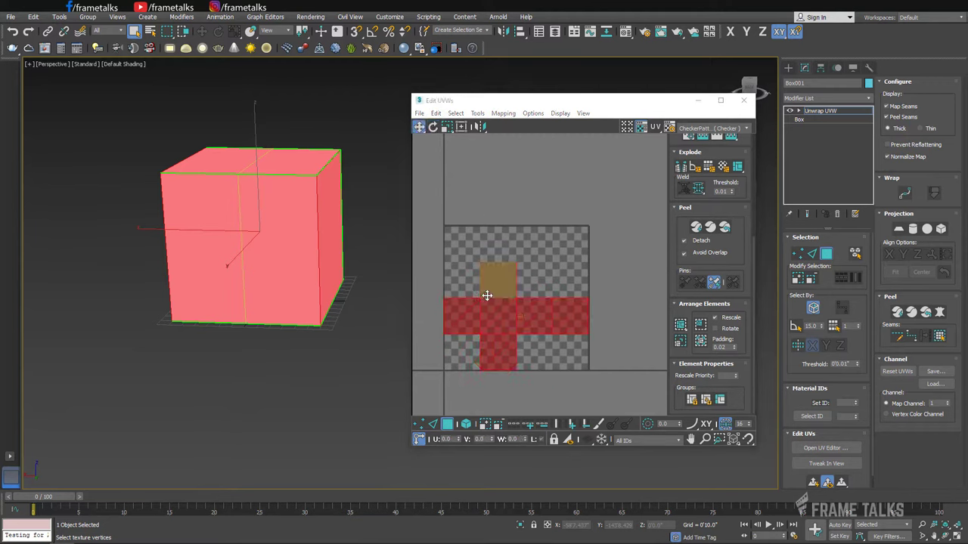
mouse_move(500, 301)
mouse_down()
mouse_move(529, 286)
mouse_move(488, 305)
mouse_move(533, 292)
mouse_move(508, 342)
mouse_move(480, 202)
mouse_up()
click(447, 127)
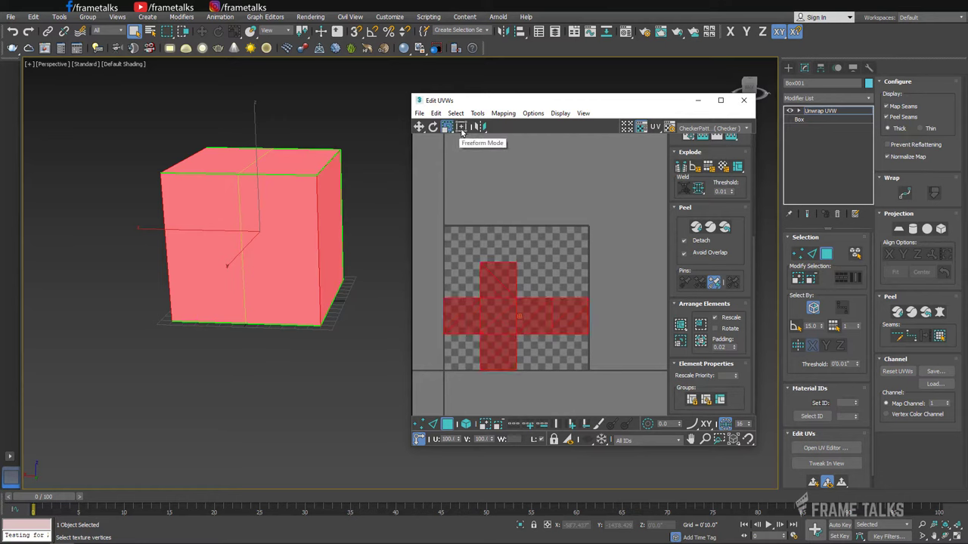
key(w)
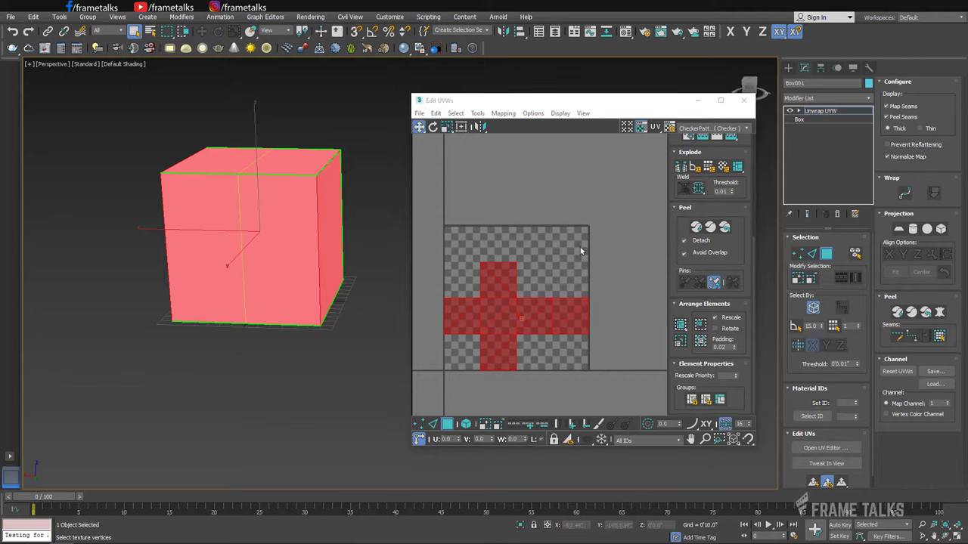
scroll(692, 146, up, 3)
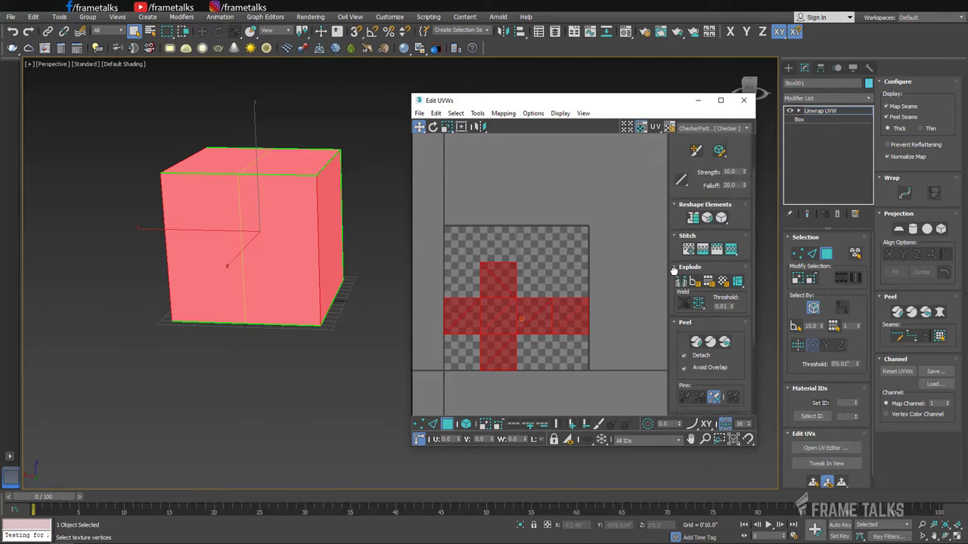
scroll(692, 146, up, 3)
- Show the UV_Checker.png texture on the cube and orbit to inspect every face
click(701, 129)
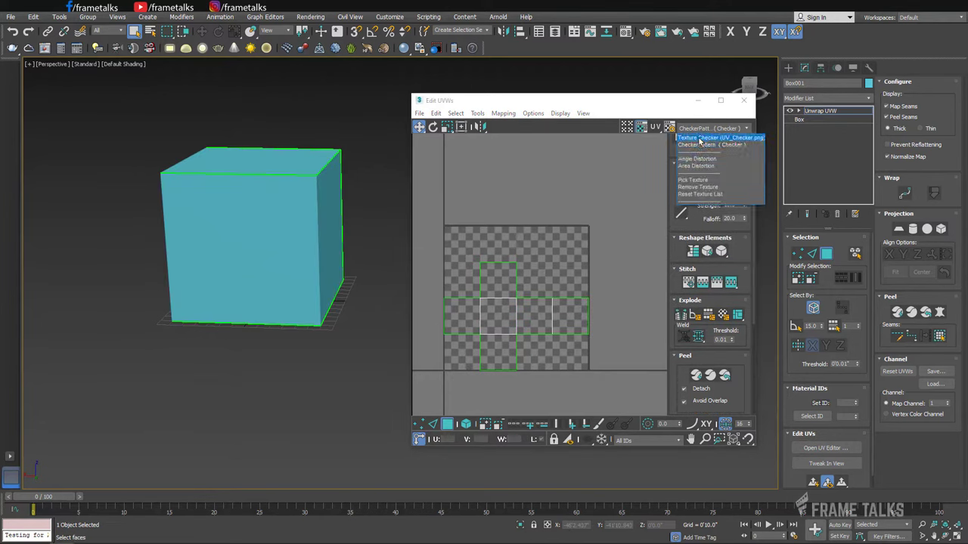
click(699, 139)
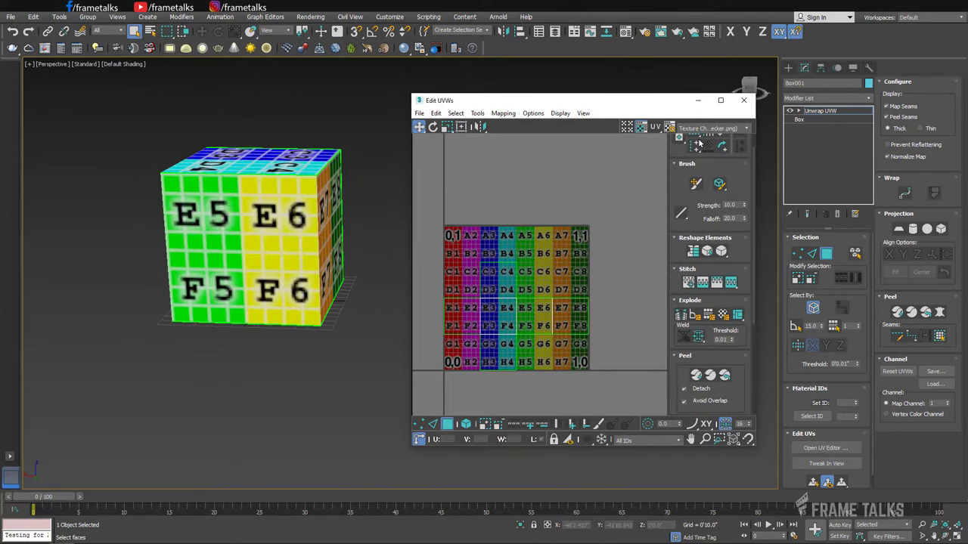
alt+middle_drag(273, 272, 265, 276)
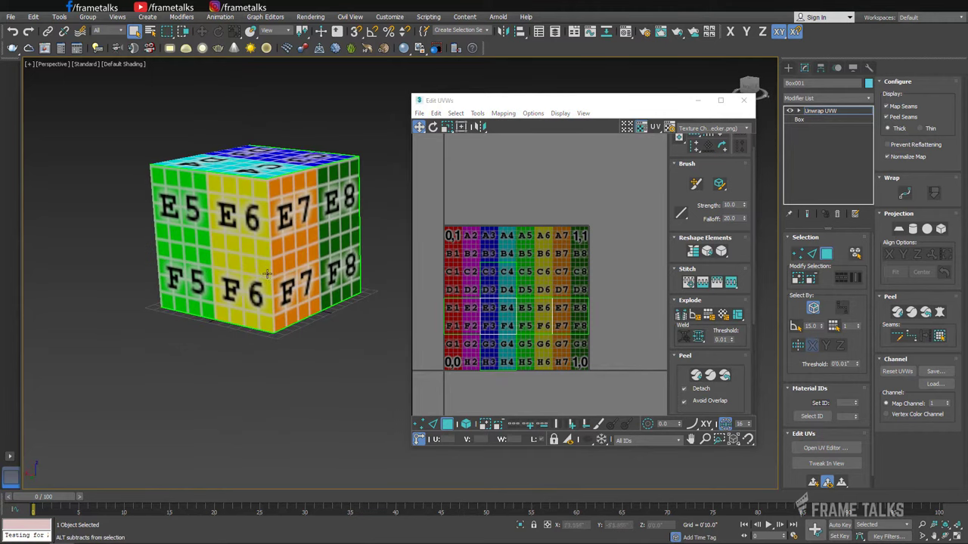
mouse_move(356, 286)
alt+middle_down()
mouse_move(300, 246)
mouse_move(99, 241)
mouse_move(174, 227)
alt+middle_up()
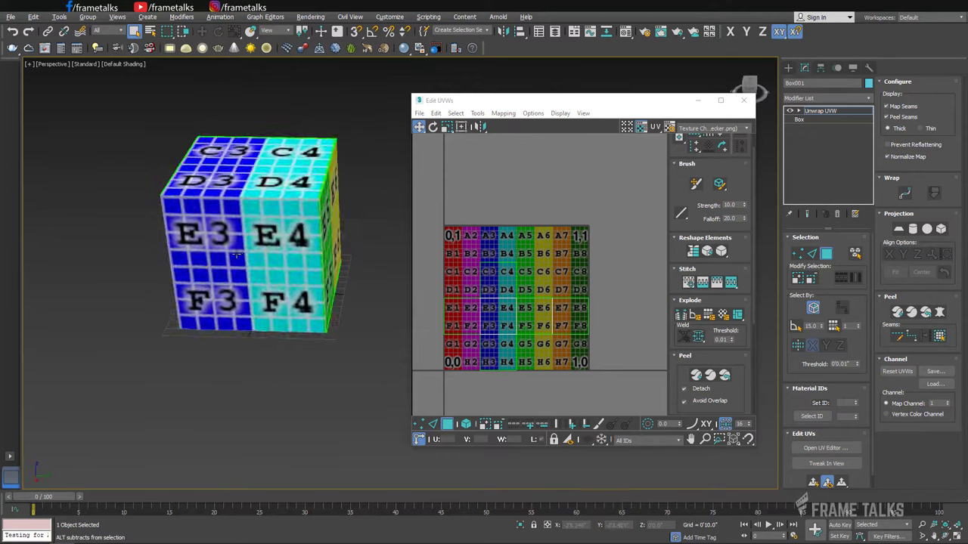
key(ctrl+a)
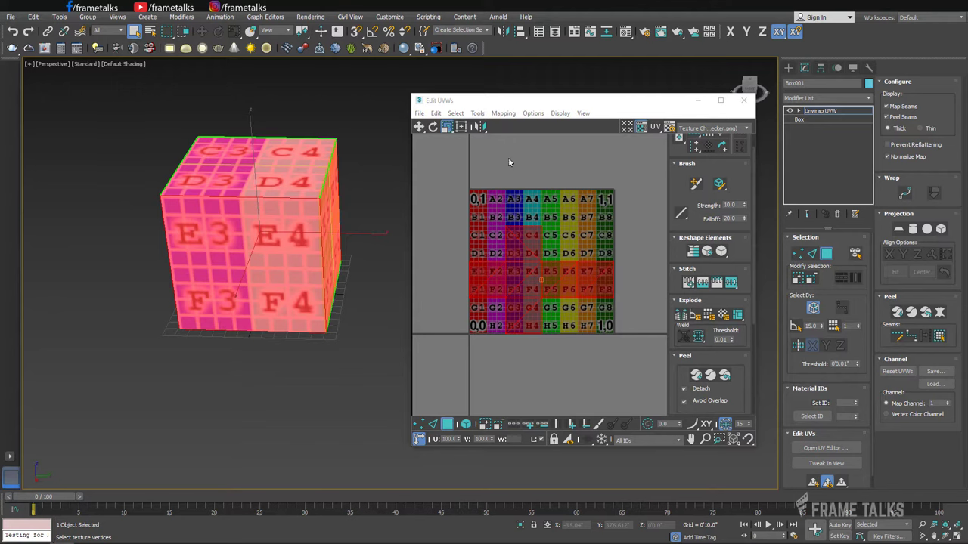
- Switch the preview texture back to CheckerPattern and clear the face selection
click(711, 128)
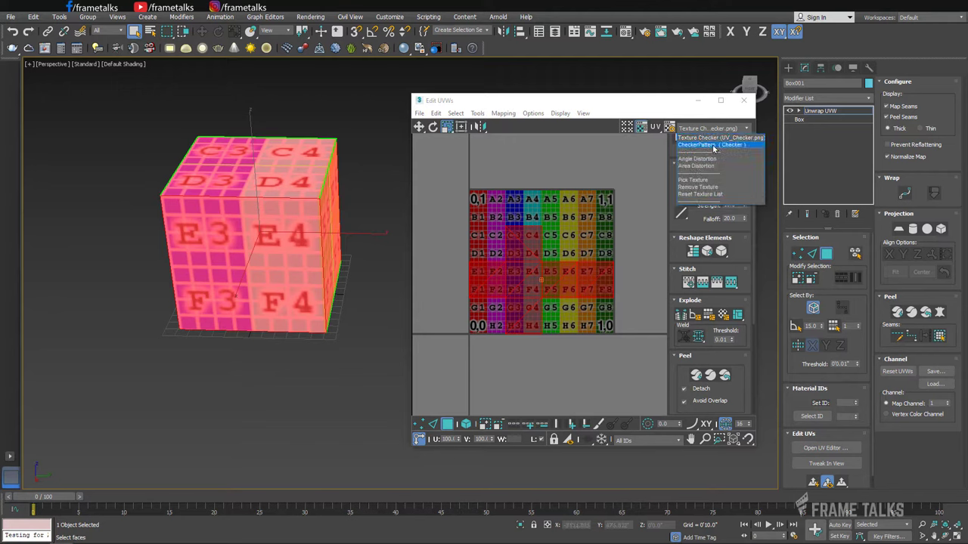
click(713, 145)
click(488, 196)
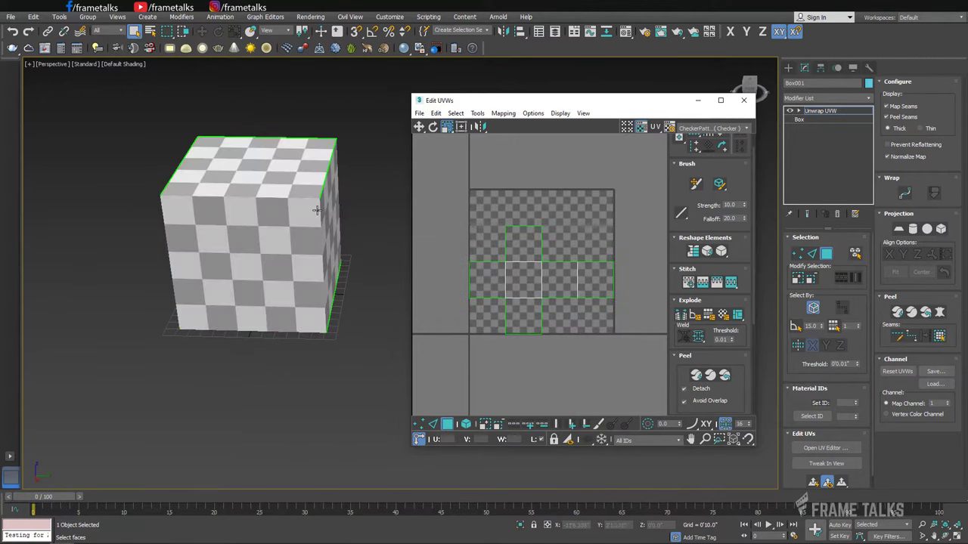
alt+middle_drag(330, 263, 299, 259)
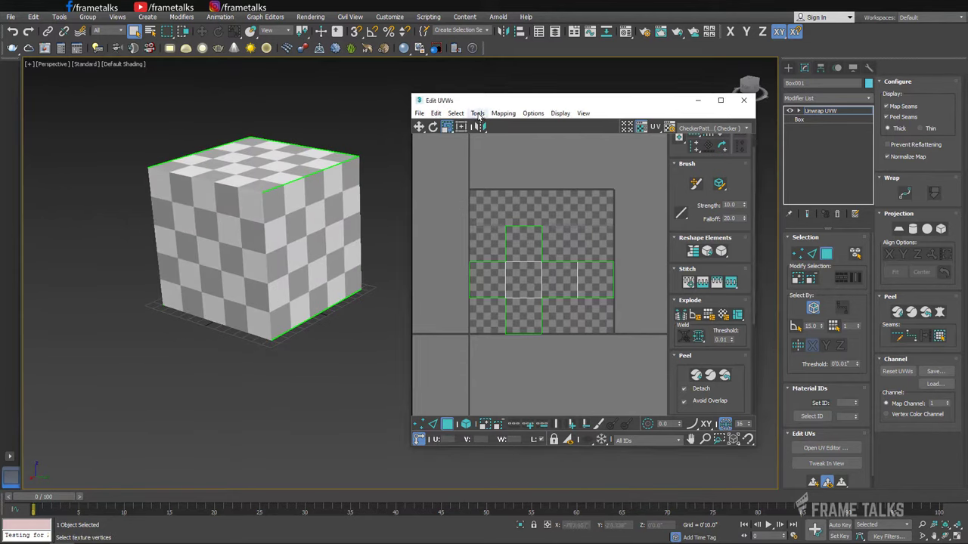
- Render a 1024×1024 UV template of the cross layout via Render UVW Template
click(478, 113)
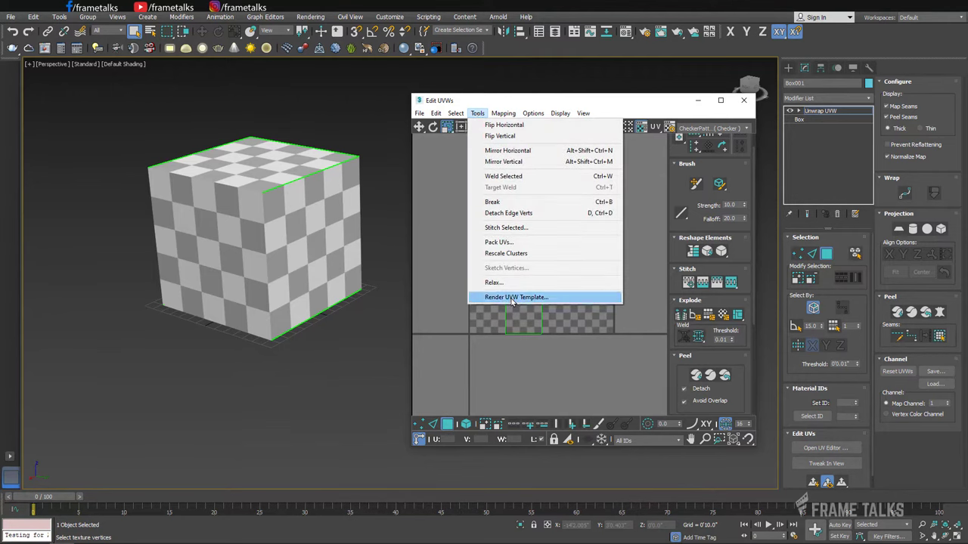
click(516, 298)
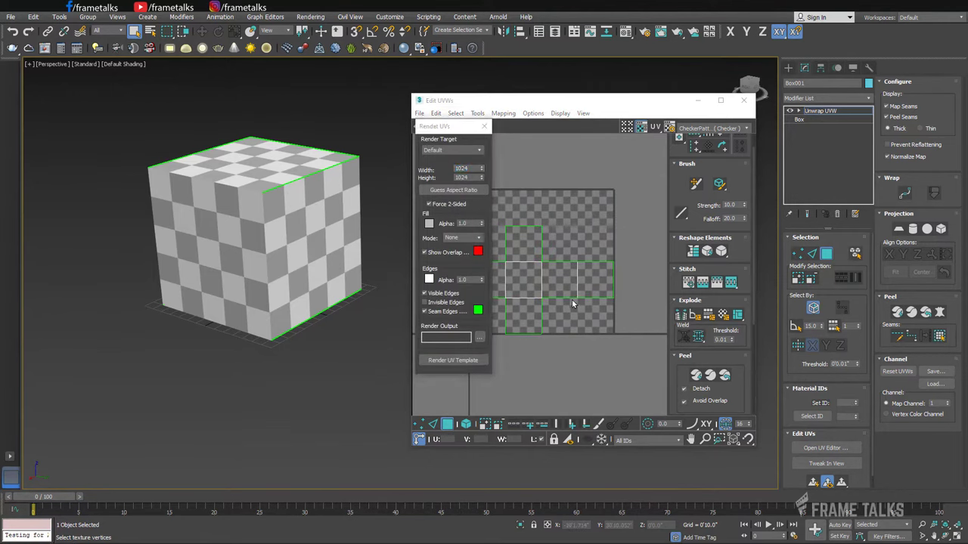
drag(447, 130, 348, 129)
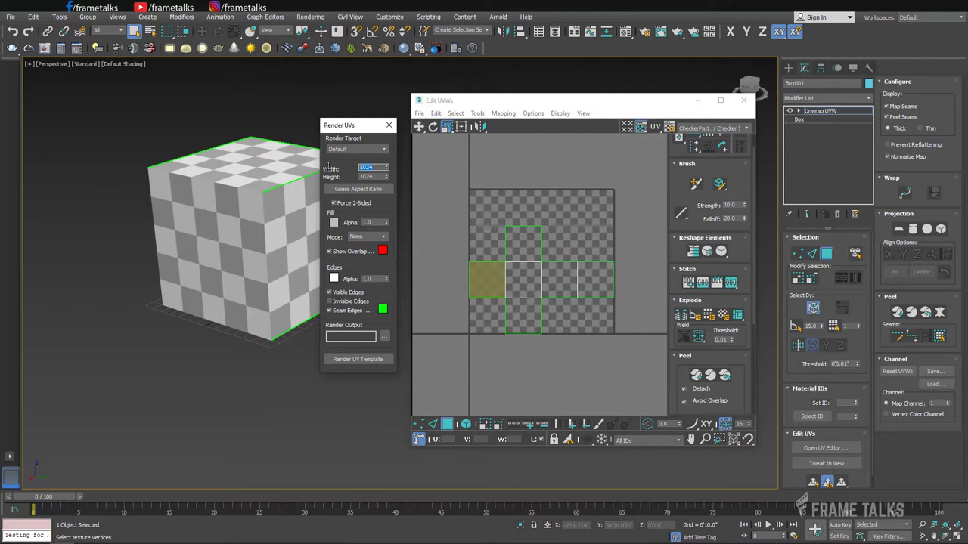
drag(377, 177, 360, 177)
click(358, 361)
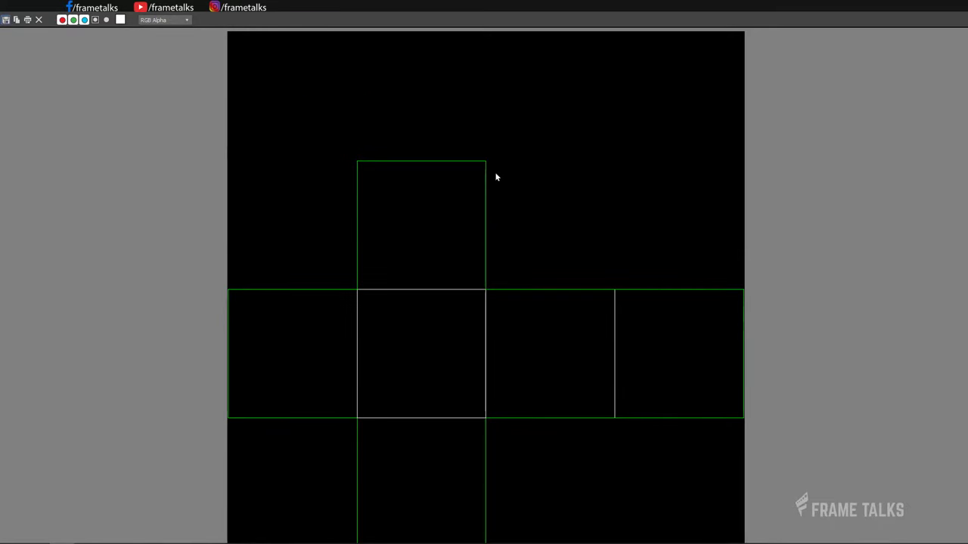
- Save the rendered template as 'box unwrap' in the Unwrap UVW folder and close the render window
key(ctrl+s)
click(34, 170)
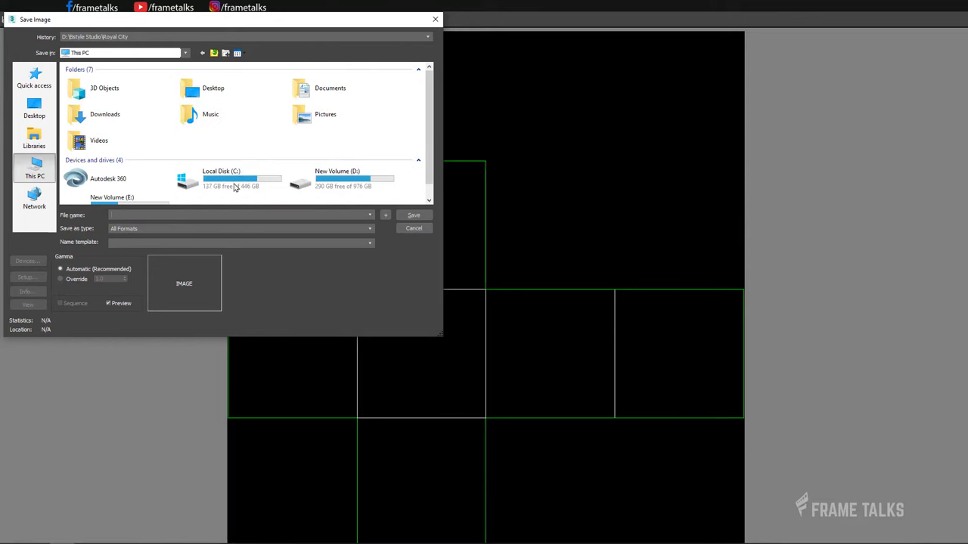
double_click(231, 188)
double_click(97, 93)
text(box unwrap)
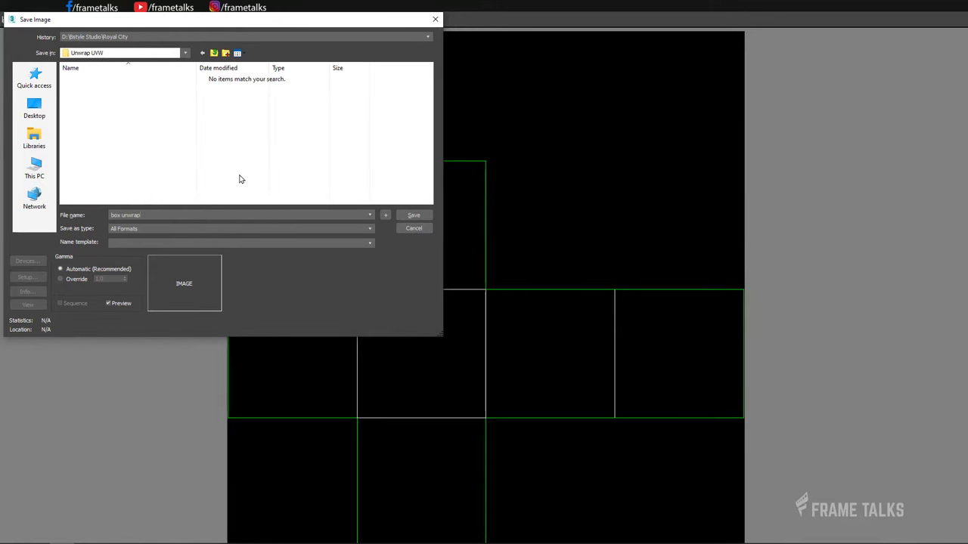
key(Return)
key(Return)
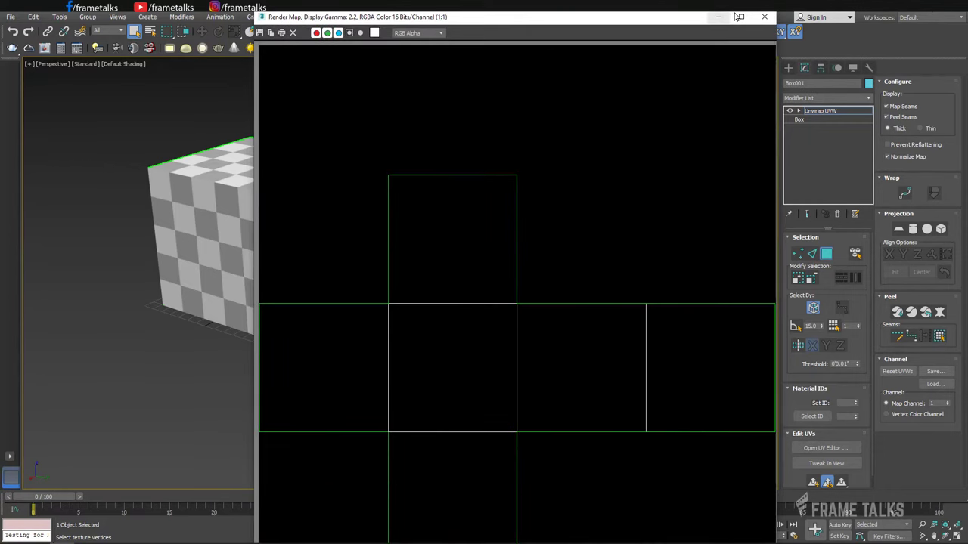
click(767, 17)
click(364, 130)
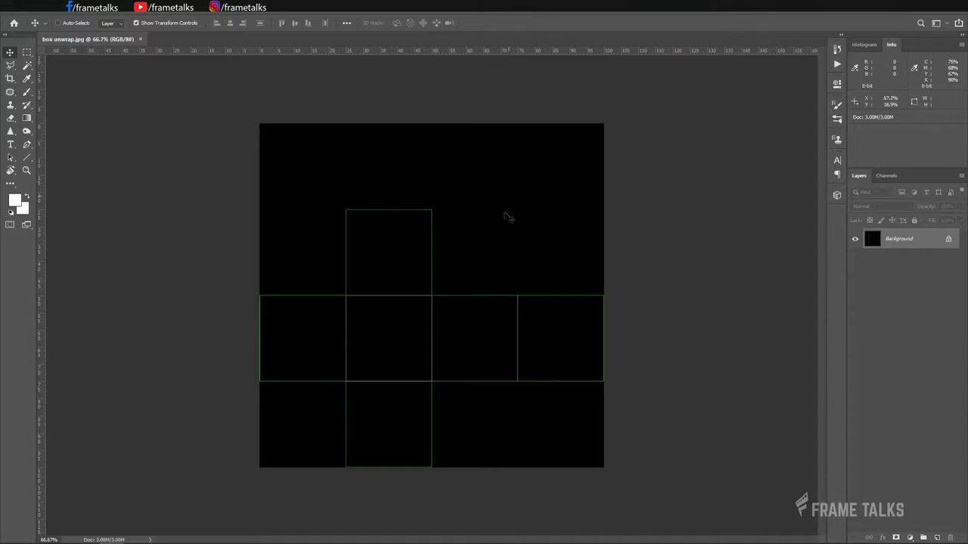
- Fill the left UV square white and the centre square red
click(313, 356)
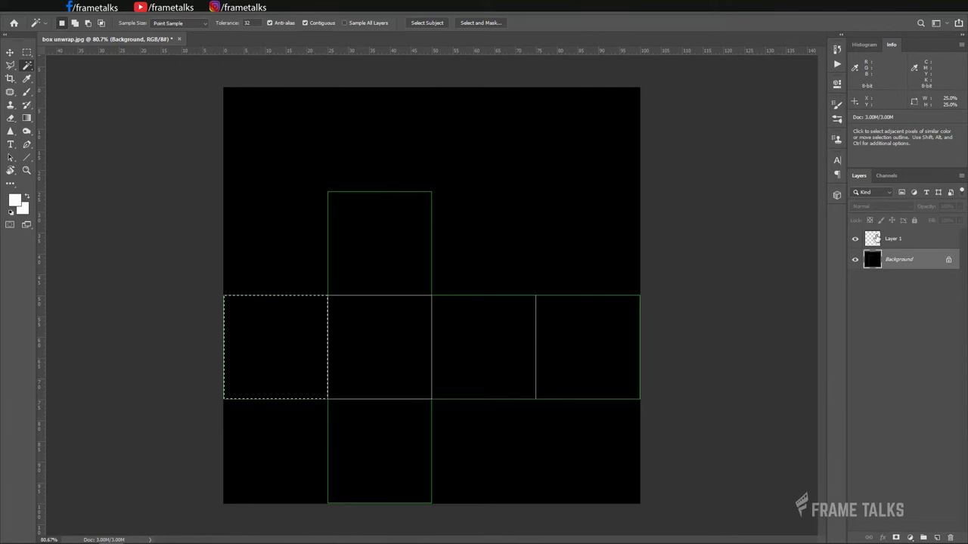
click(876, 237)
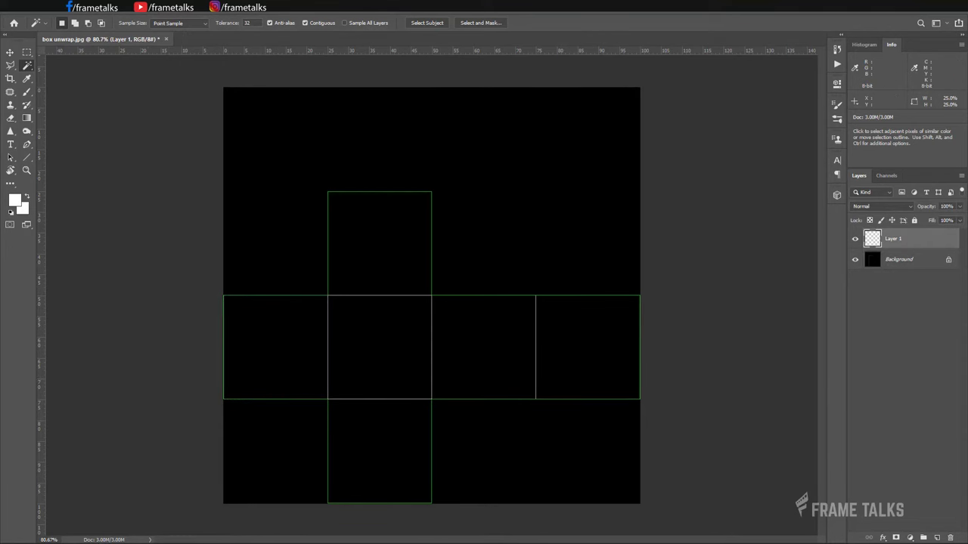
key(alt+BackSpace)
key(alt+bracketleft)
click(378, 344)
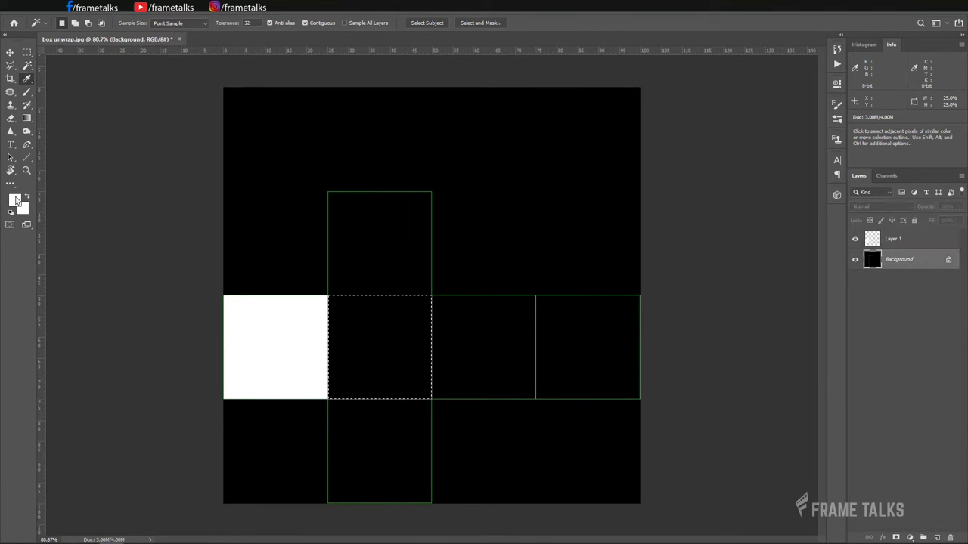
key(i)
click(15, 200)
click(595, 119)
click(691, 112)
key(alt+BackSpace)
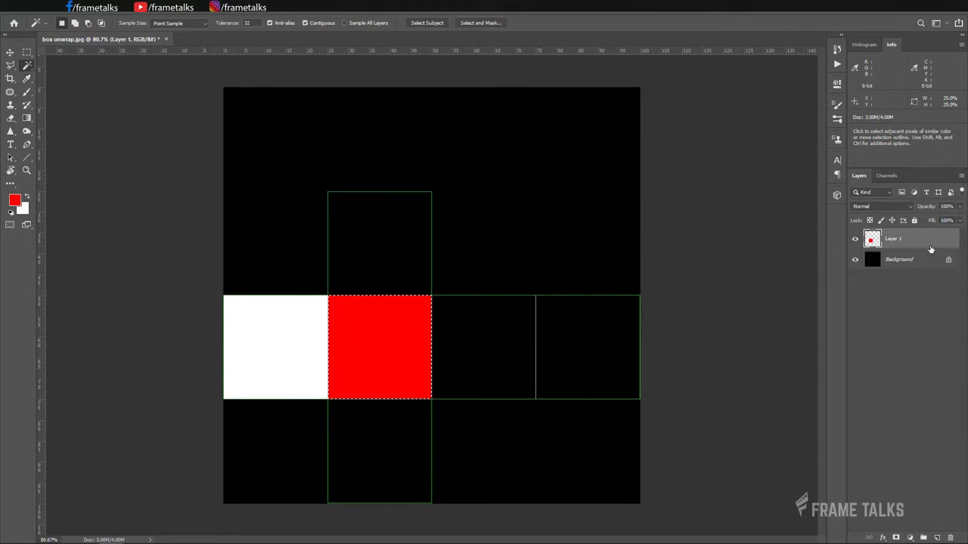
- Fill the third UV square blue and the fourth square green
key(w)
click(504, 353)
key(alt+BackSpace)
click(587, 347)
click(691, 112)
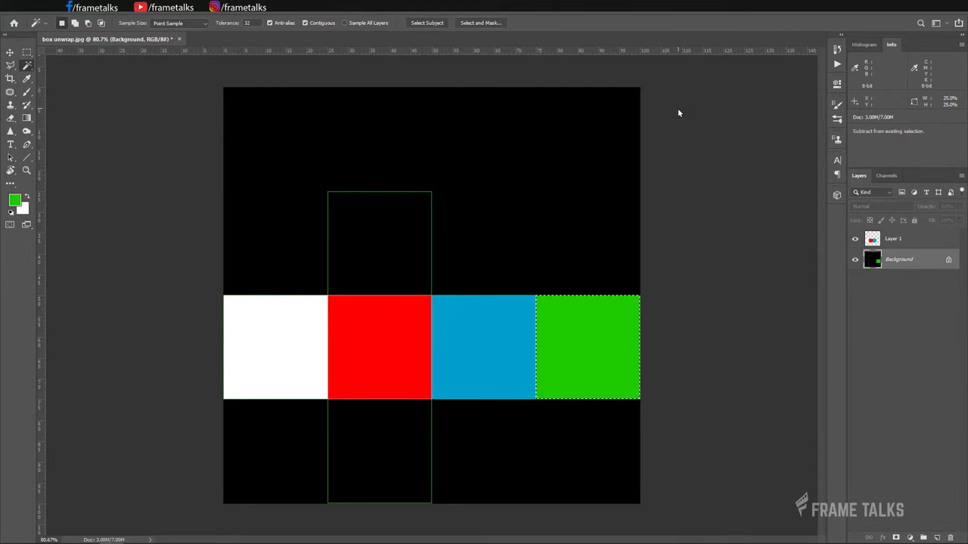
key(alt+BackSpace)
- Fill the top UV square yellow and the bottom square magenta
click(386, 278)
click(15, 200)
click(691, 112)
key(alt+BackSpace)
click(15, 199)
click(691, 112)
key(alt+BackSpace)
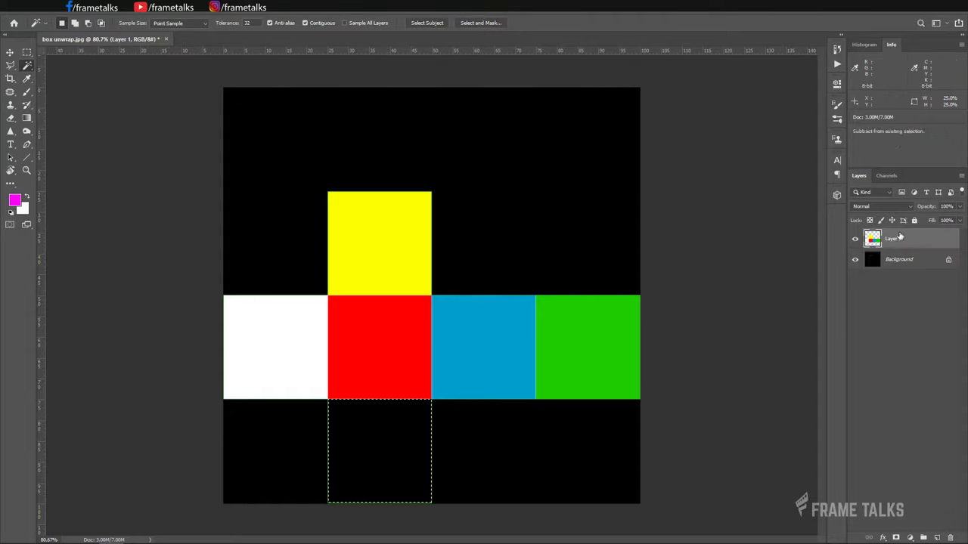
- Save the coloured texture as a new file
key(ctrl+shift+s)
key(Return)
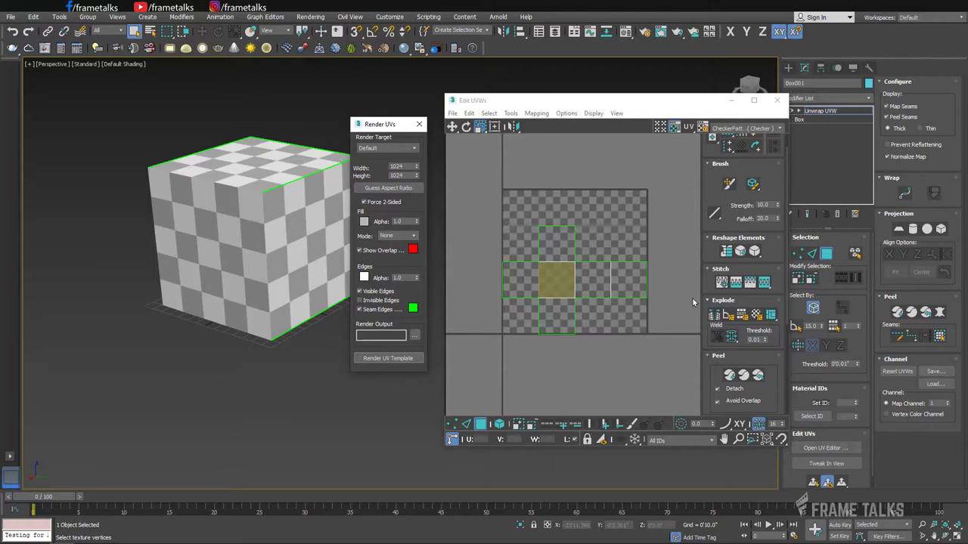
click(693, 302)
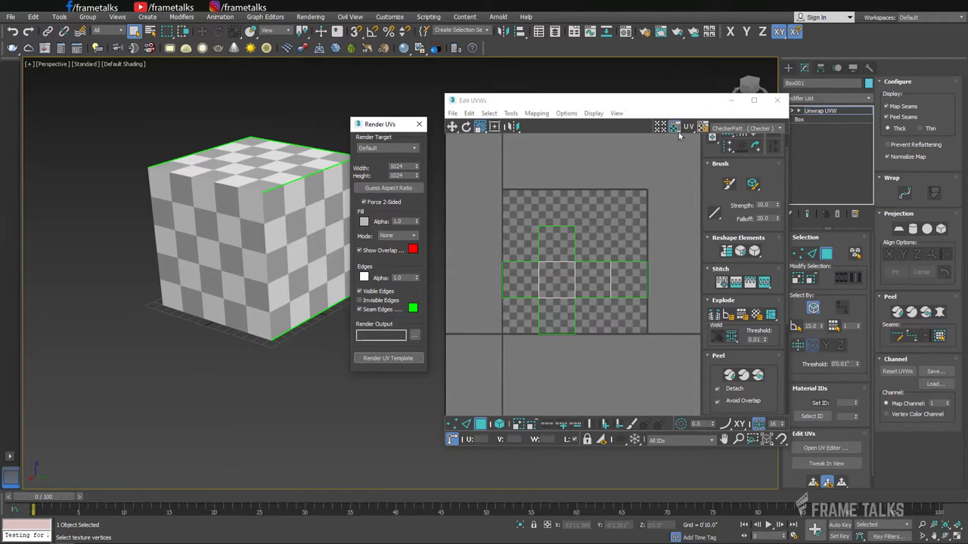
- Close the UV editor and assign a material from the Material Editor to the cube
click(730, 103)
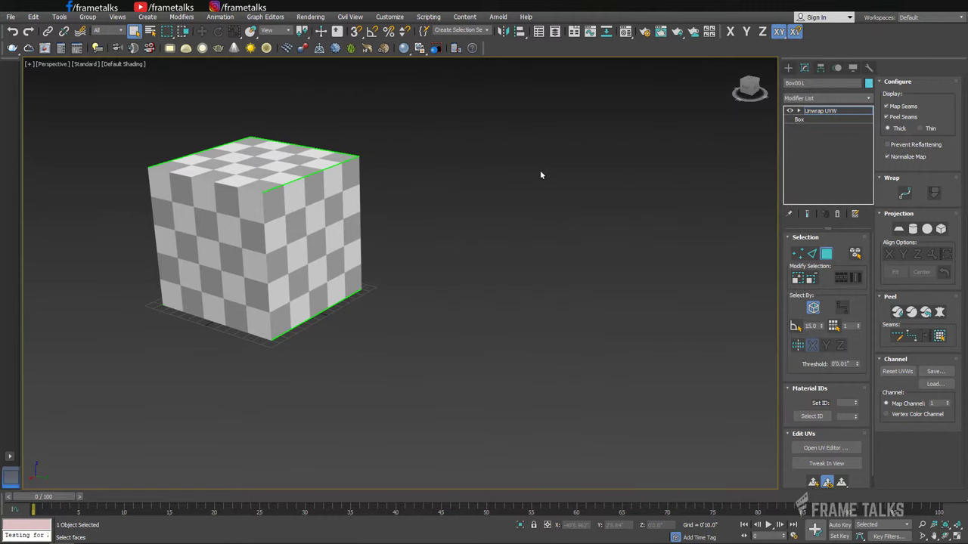
key(m)
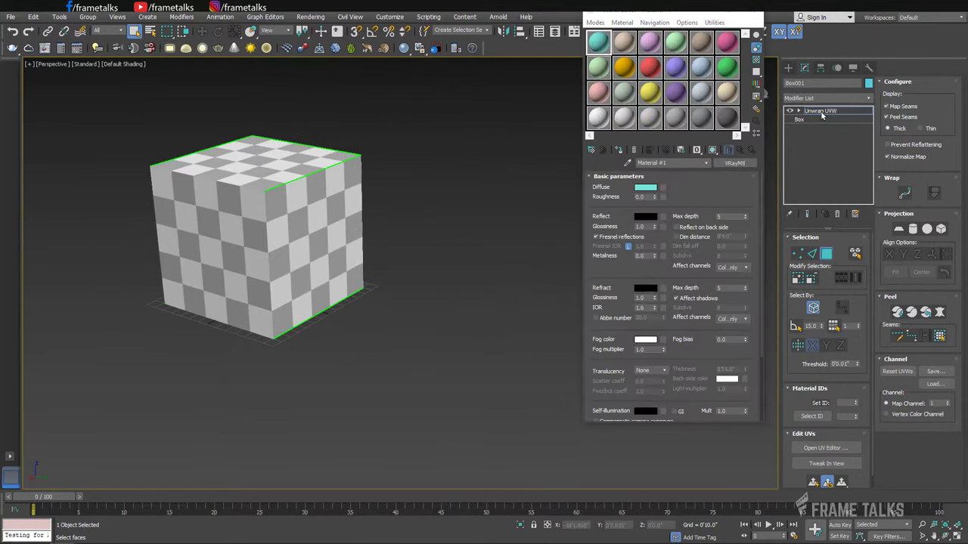
key(ctrl+b)
mouse_move(445, 201)
alt+middle_down()
mouse_move(437, 216)
mouse_move(446, 227)
alt+middle_up()
key(w)
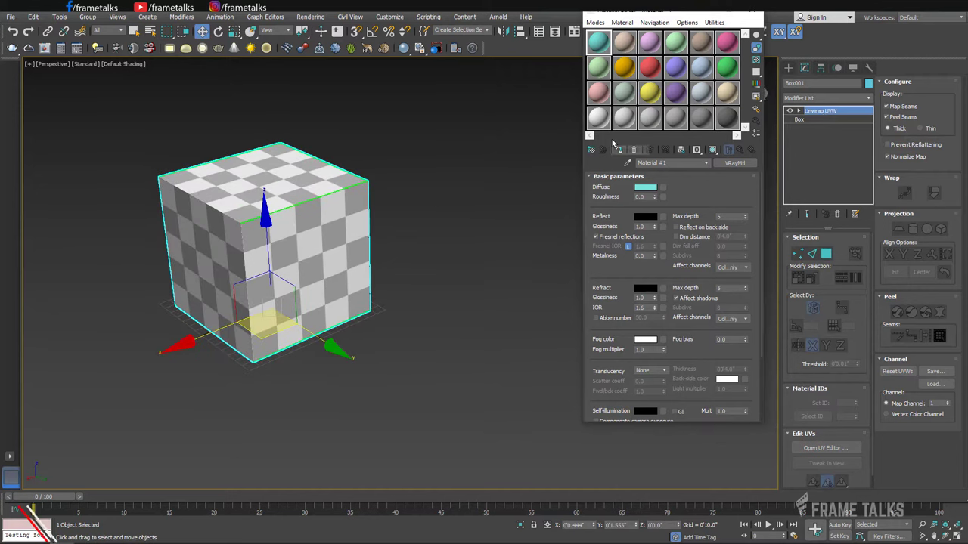
click(618, 149)
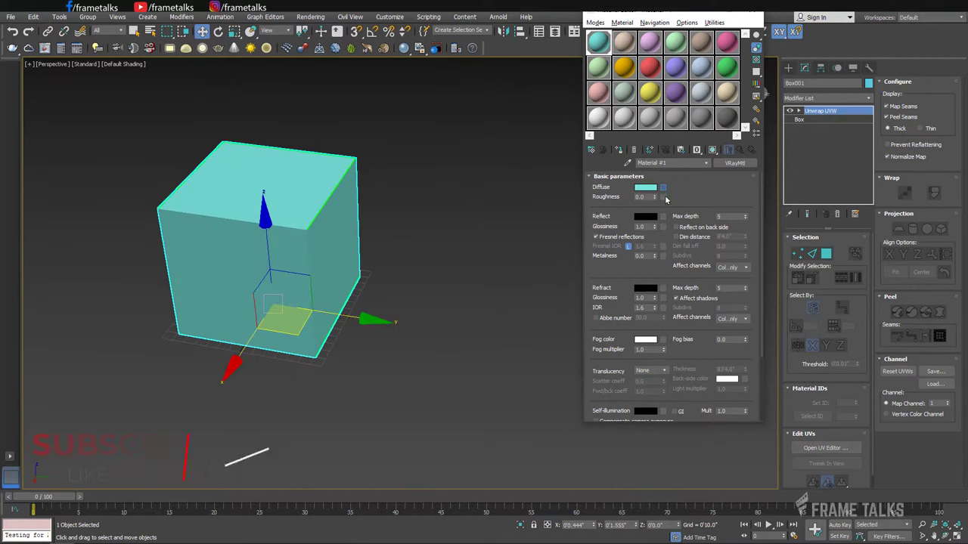
- Add a Bitmap as the material's Diffuse map, loading texture.jpg
click(663, 187)
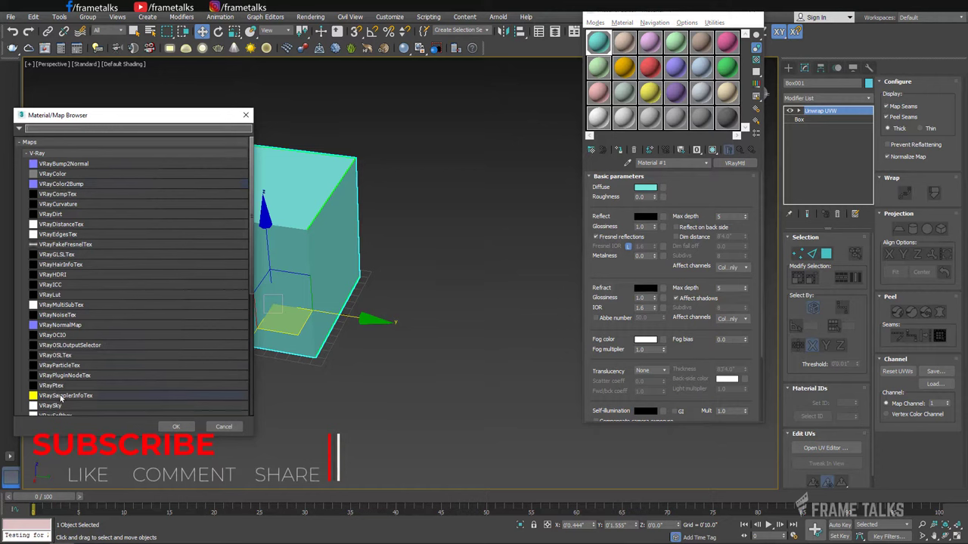
scroll(62, 399, down, 5)
click(39, 338)
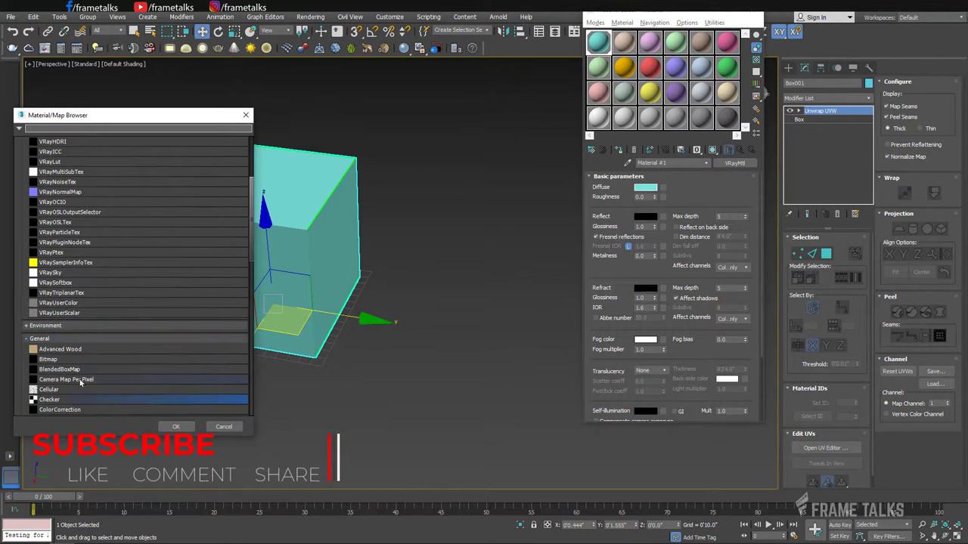
double_click(50, 360)
double_click(95, 91)
click(143, 146)
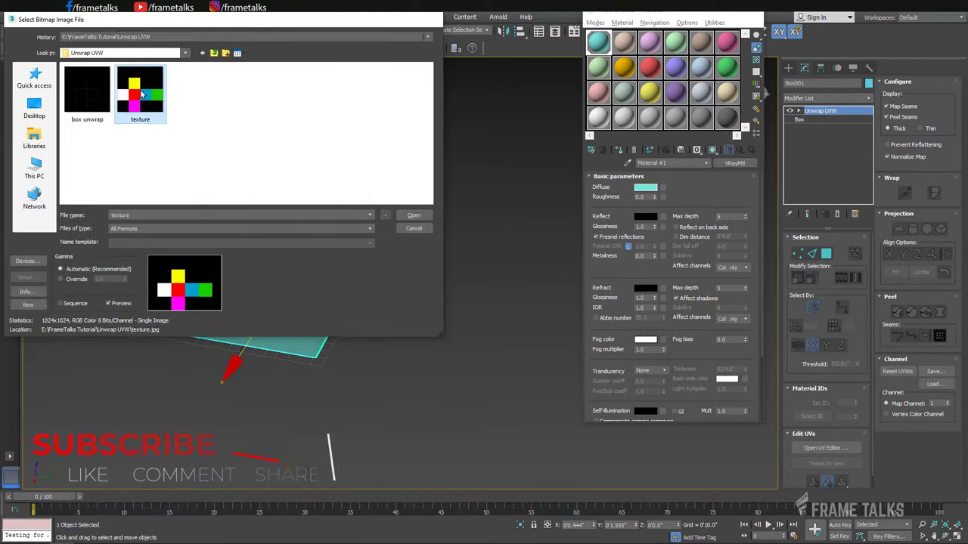
click(413, 214)
- Show the shaded material in the viewport and inspect the yellow, green and white faces
click(741, 149)
click(618, 149)
mouse_move(316, 225)
alt+middle_down()
mouse_move(454, 263)
mouse_move(288, 253)
mouse_move(280, 287)
mouse_move(273, 244)
alt+middle_up()
key(m)
click(445, 234)
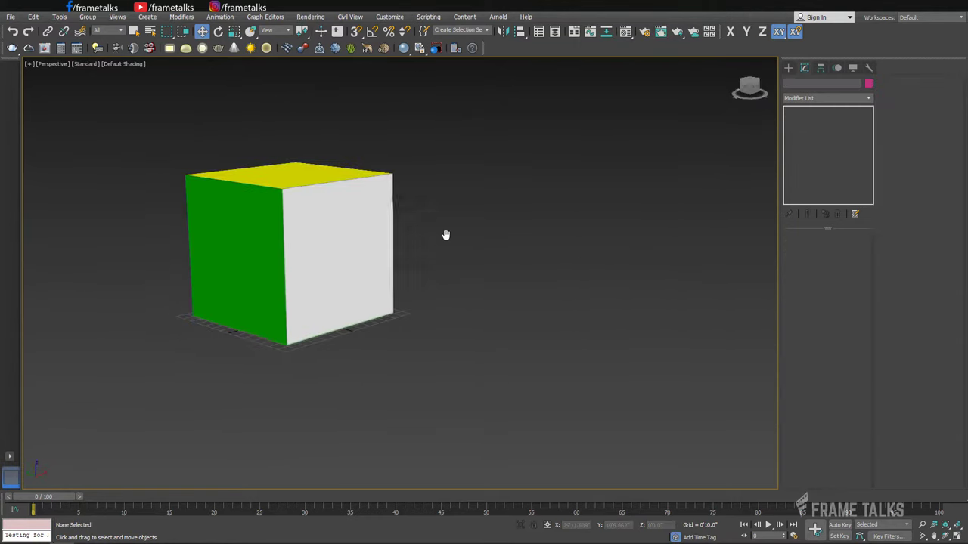
mouse_move(445, 234)
middle_down()
mouse_move(451, 243)
mouse_move(568, 231)
mouse_move(520, 221)
mouse_move(477, 259)
mouse_move(591, 253)
middle_up()
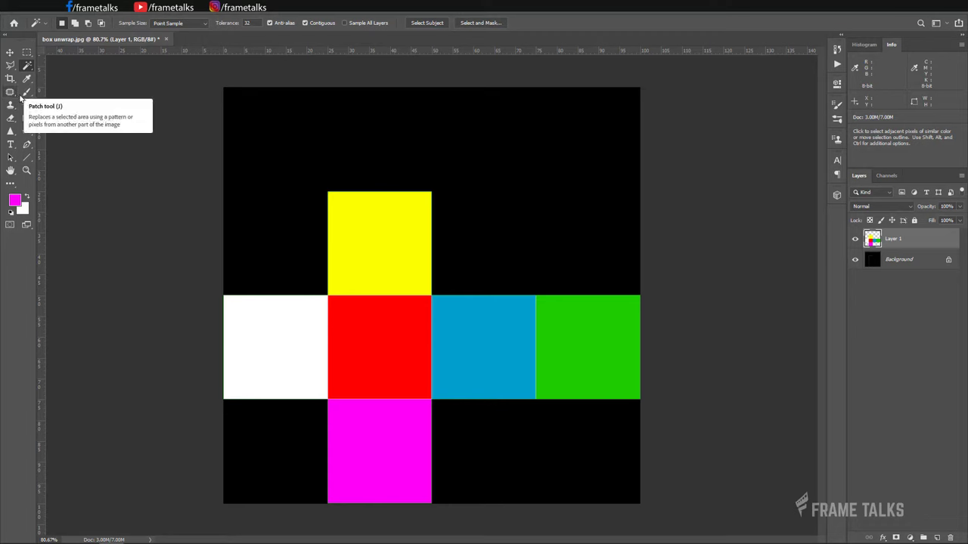
- Type the heading text 'TUTORIAL FOR UVW MAP' across the coloured squares
click(10, 51)
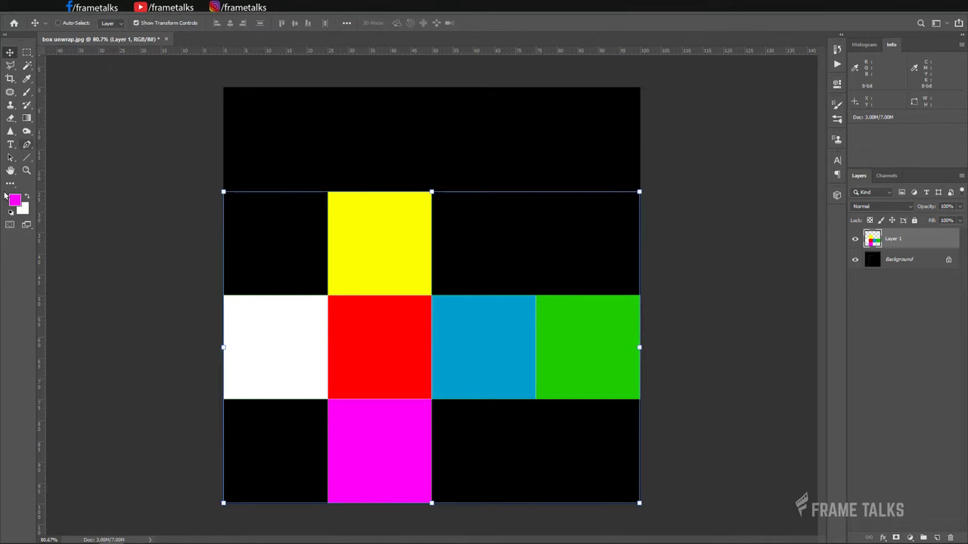
click(11, 145)
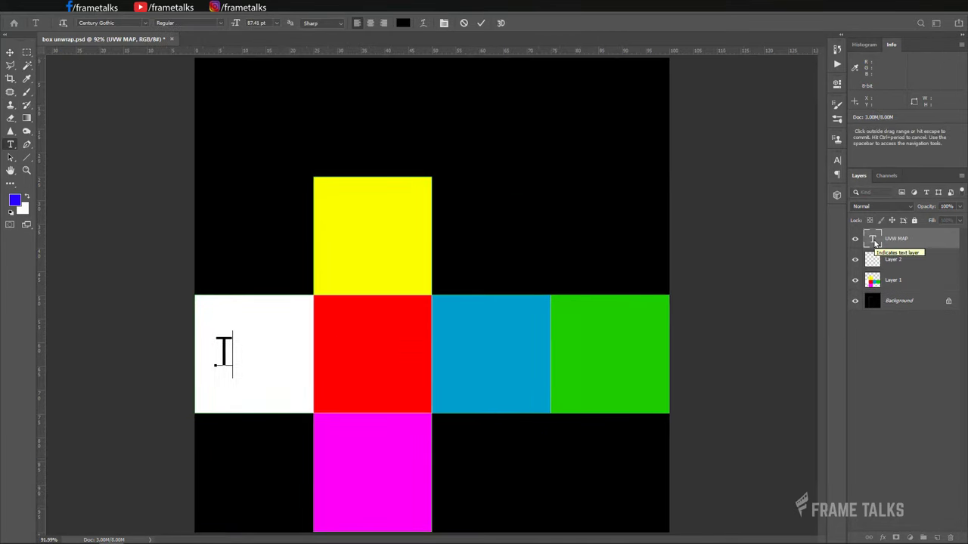
text(UTORIAL FOR)
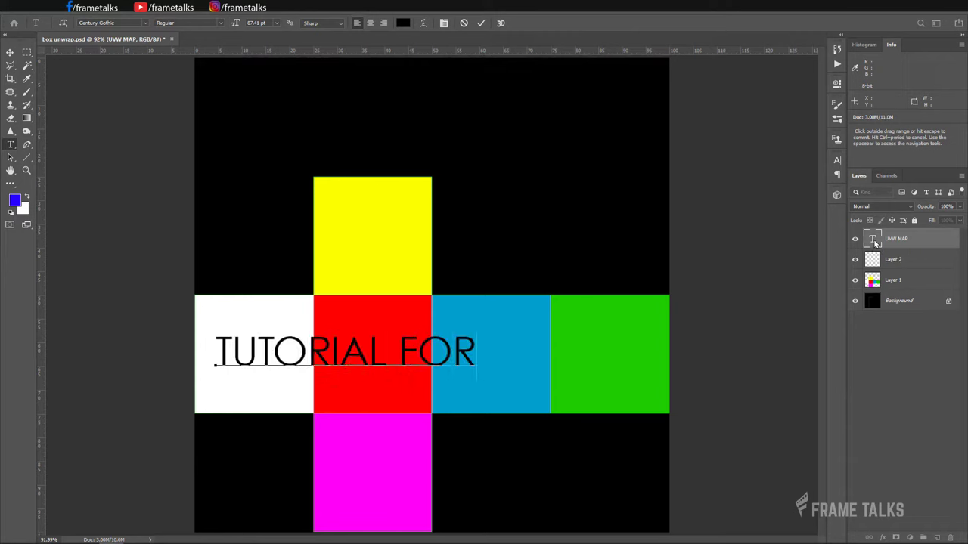
text( UVW MAP)
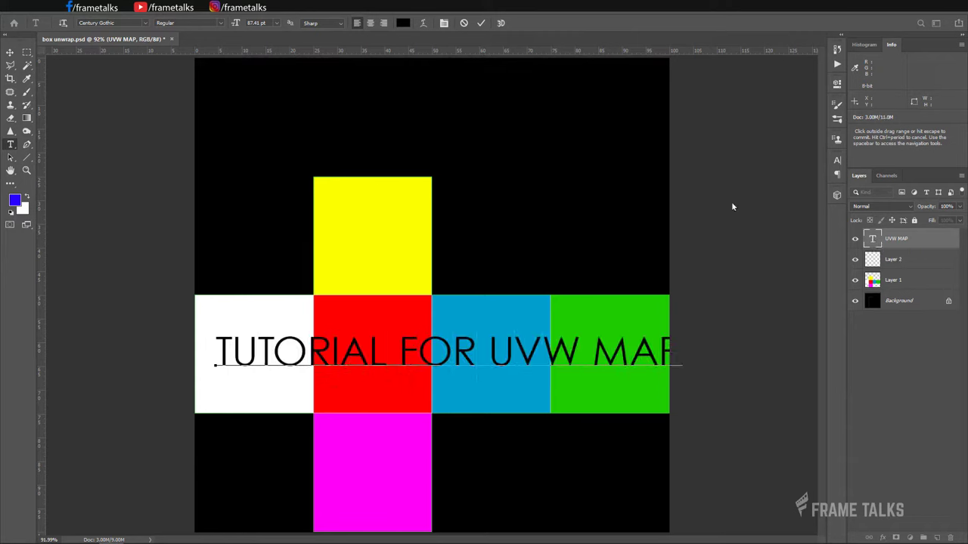
- Commit the heading text, nudge it slightly left, and deselect its layer
click(10, 52)
key(shift+Left)
key(shift+Left)
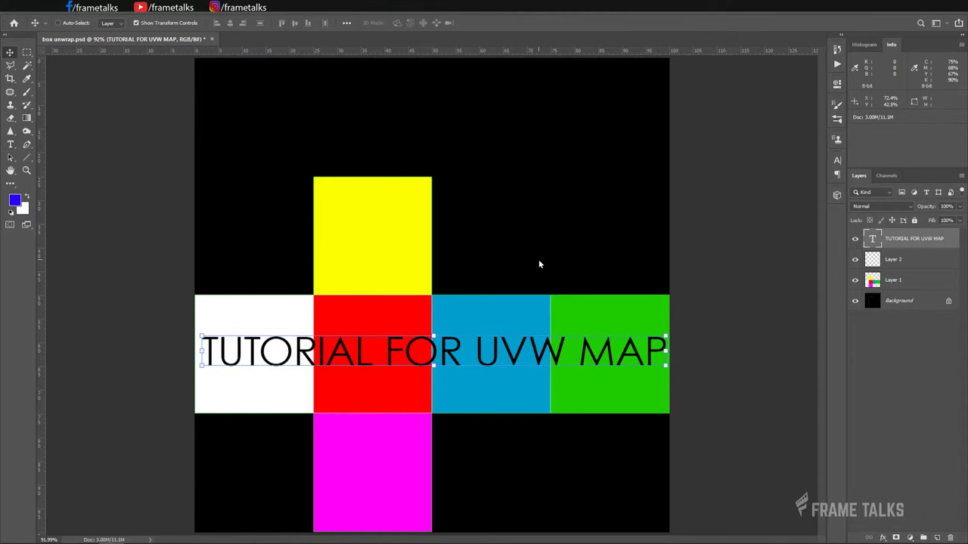
key(shift+Left)
click(682, 265)
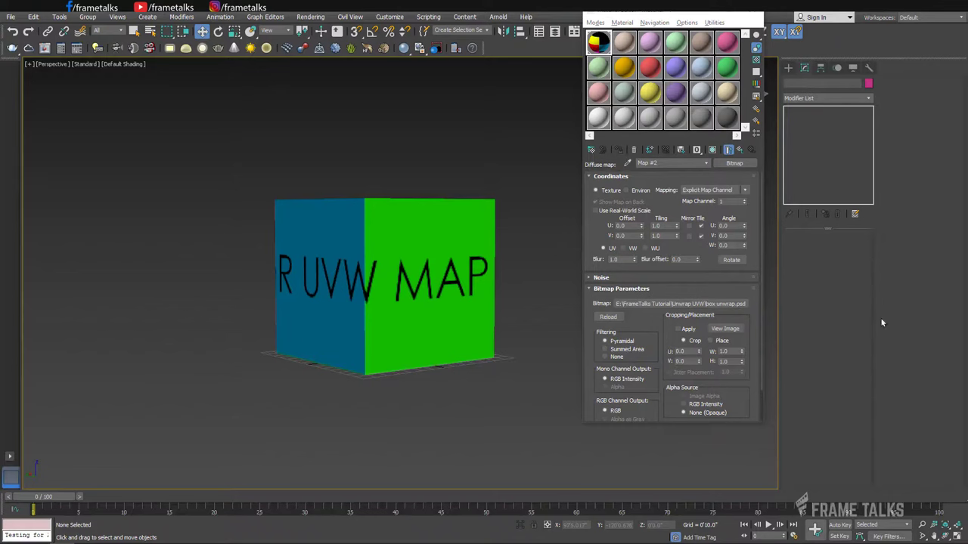
- Close the Material Editor, bring the TUTOR face forward, and show the Standard Primitives list
mouse_move(351, 299)
alt+middle_down()
mouse_move(521, 297)
mouse_move(209, 305)
mouse_move(506, 340)
mouse_move(298, 341)
mouse_move(514, 341)
mouse_move(443, 340)
mouse_move(467, 356)
mouse_move(521, 318)
alt+middle_up()
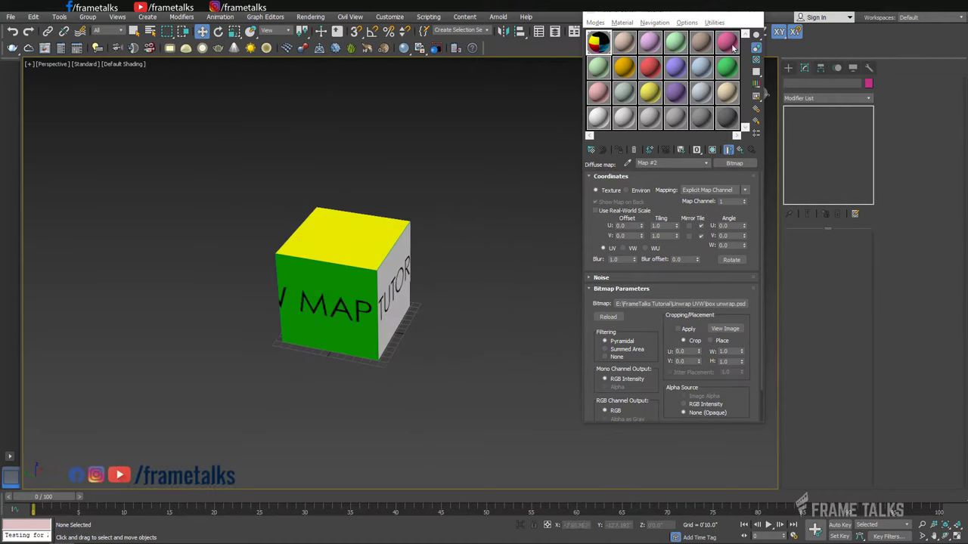
click(755, 15)
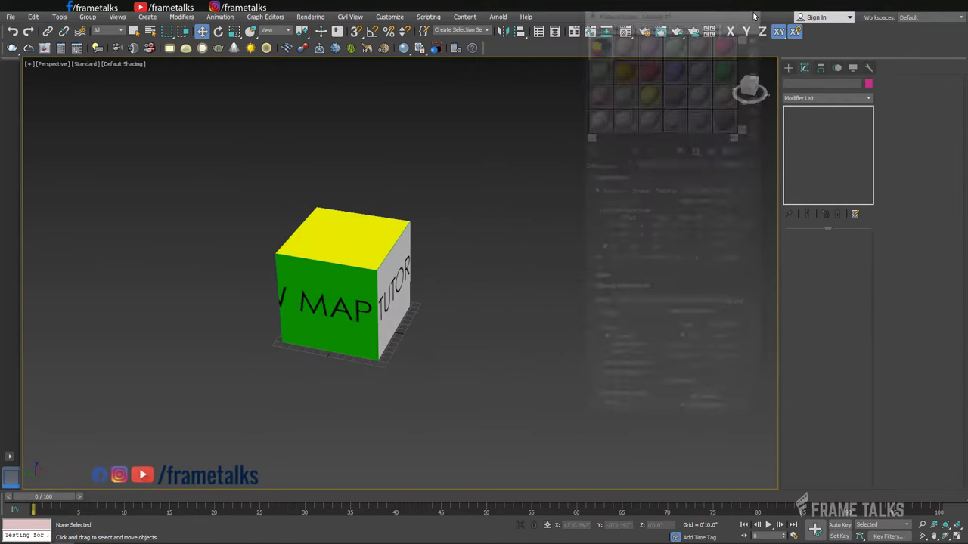
mouse_move(585, 247)
alt+middle_down()
mouse_move(514, 254)
mouse_move(552, 264)
alt+middle_up()
click(789, 68)
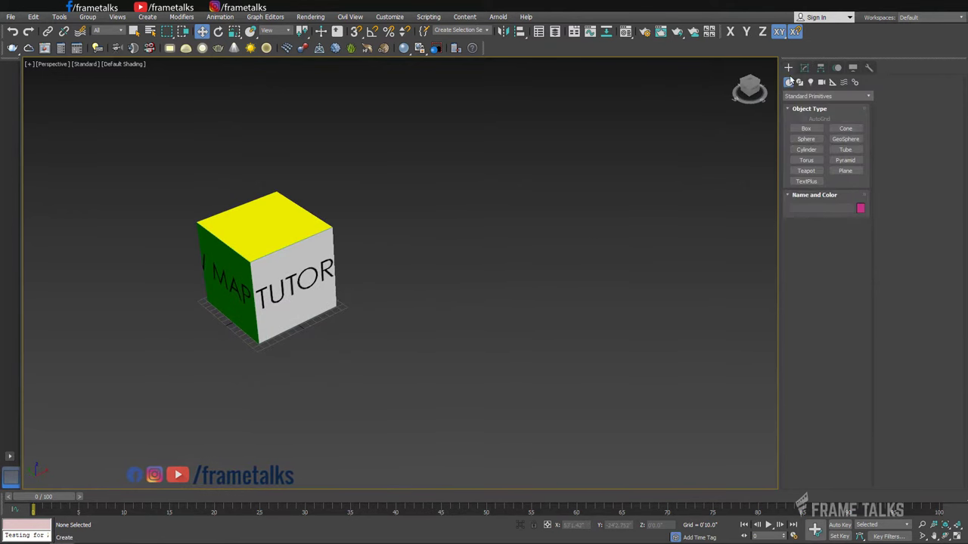
- Draw a cylinder of radius 47 and height about 178.6 beside the cube, displayed with edged faces
click(806, 149)
drag(470, 237, 468, 254)
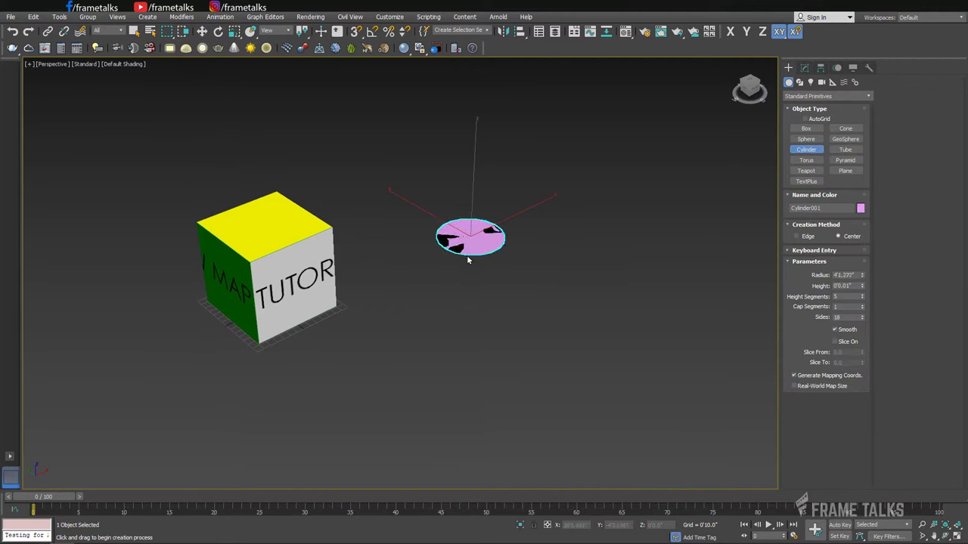
click(506, 189)
key(w)
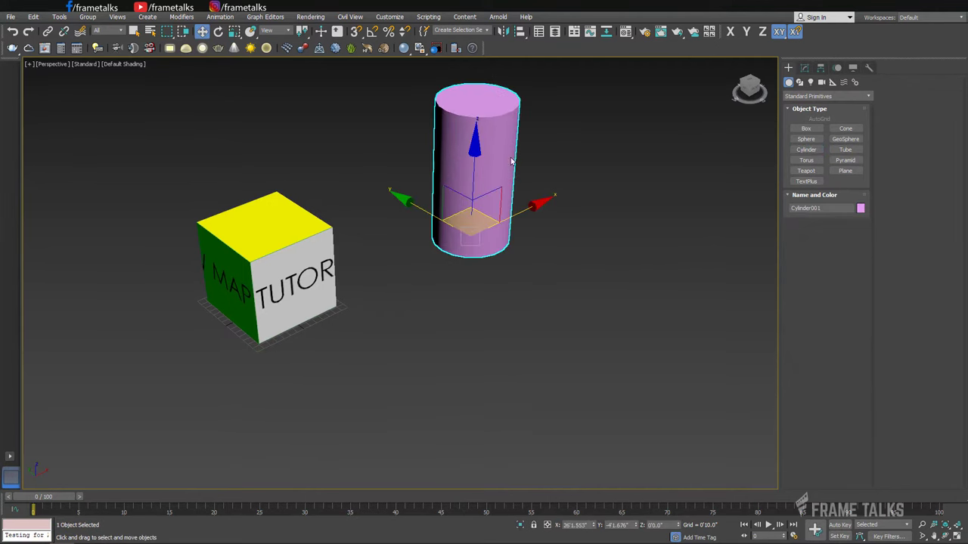
middle_drag(508, 188, 492, 272)
scroll(469, 288, up, 5)
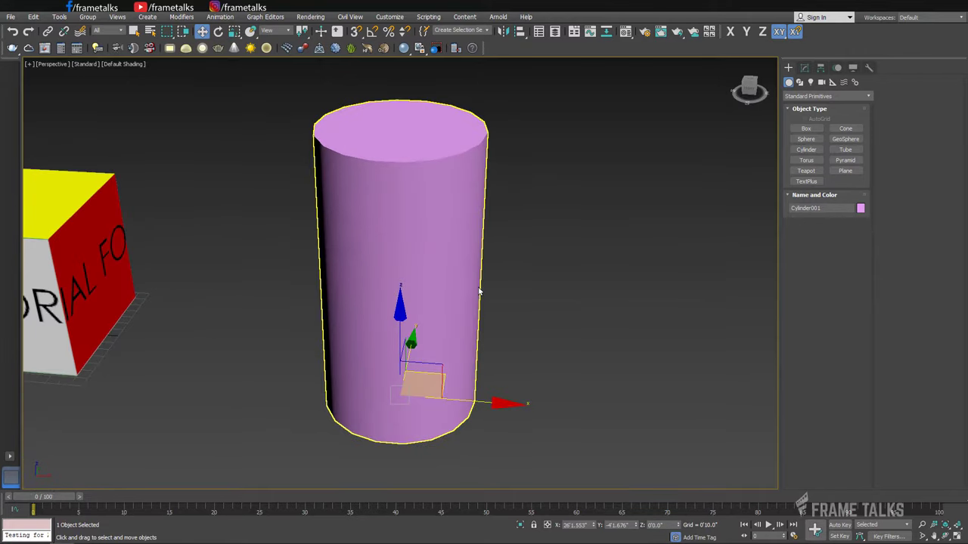
key(F3)
key(F3)
key(F3)
key(F4)
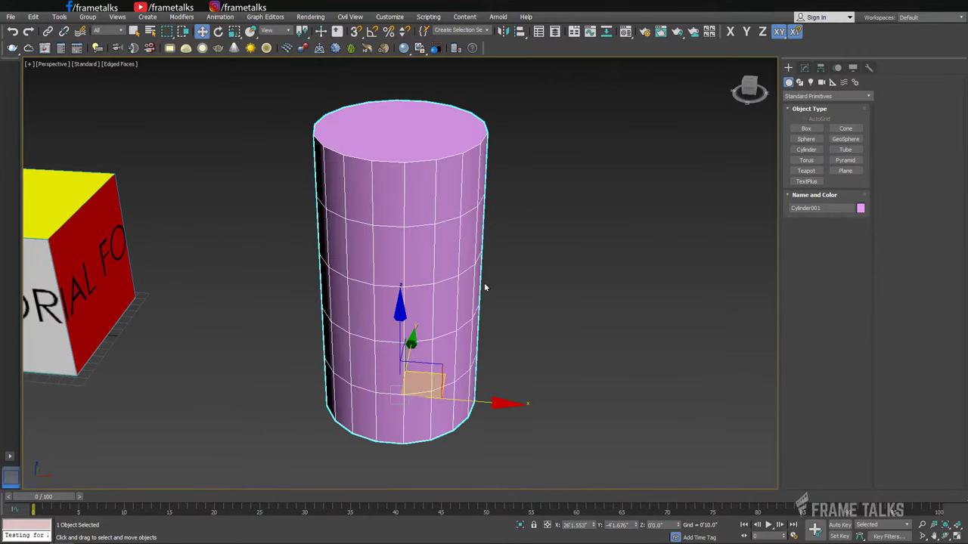
alt+middle_drag(467, 279, 627, 283)
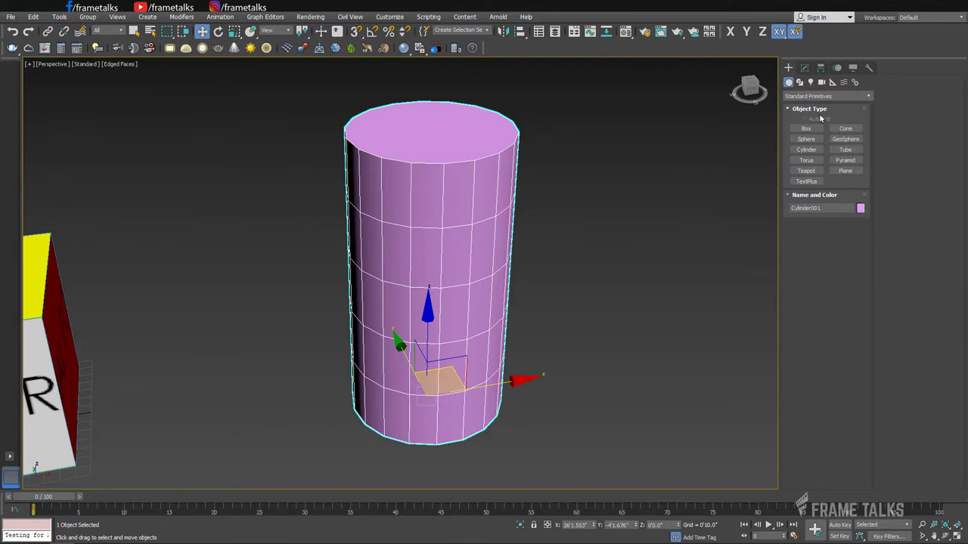
click(804, 68)
- Add a UVW Mapping Clear modifier to the cylinder
key(q)
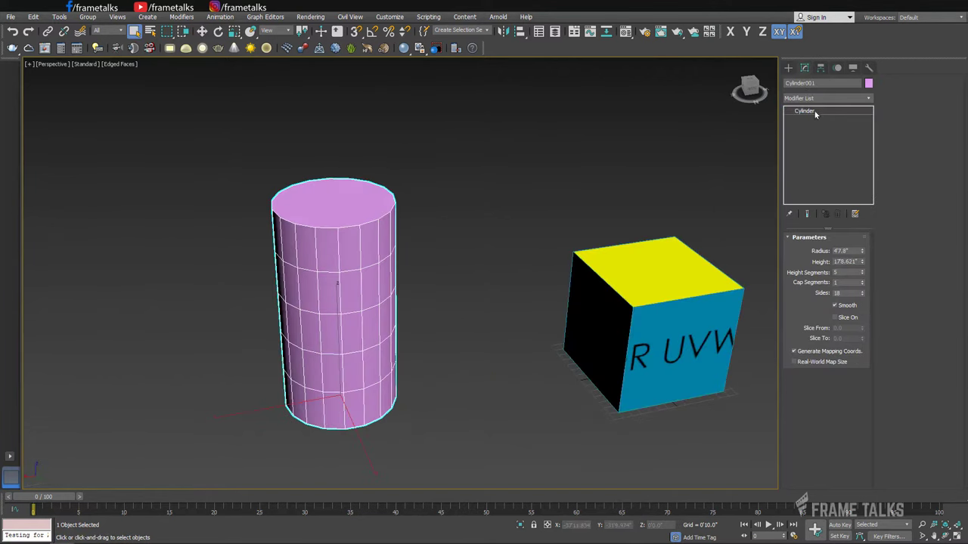
click(811, 98)
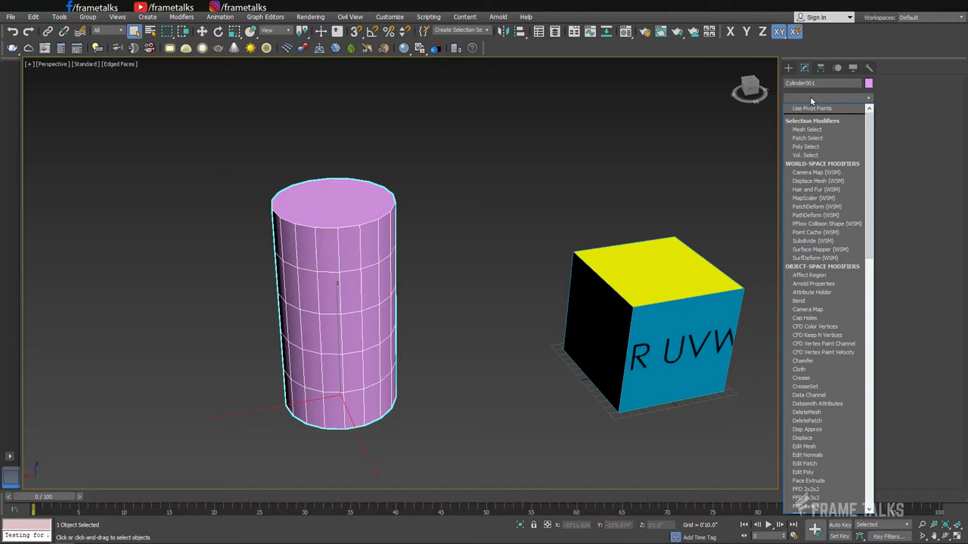
text(uv)
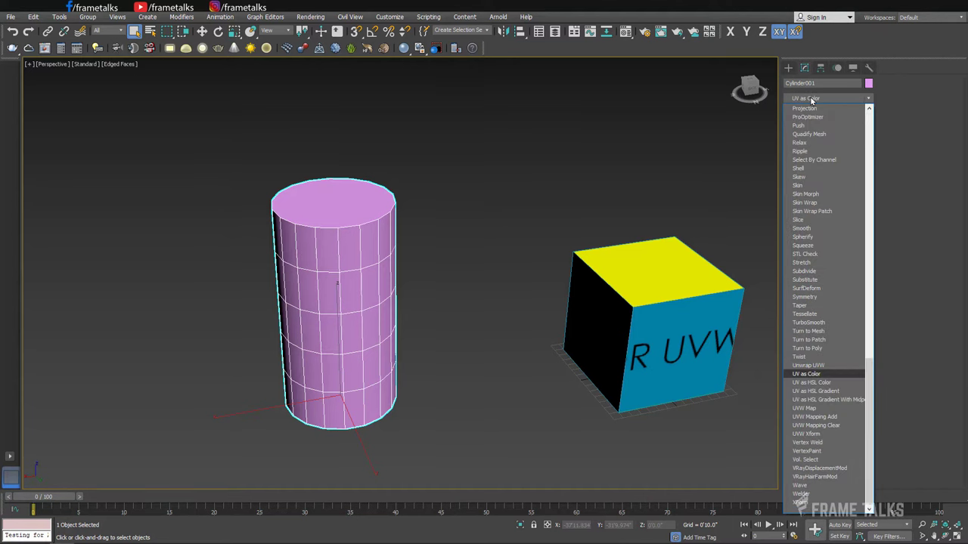
text(w)
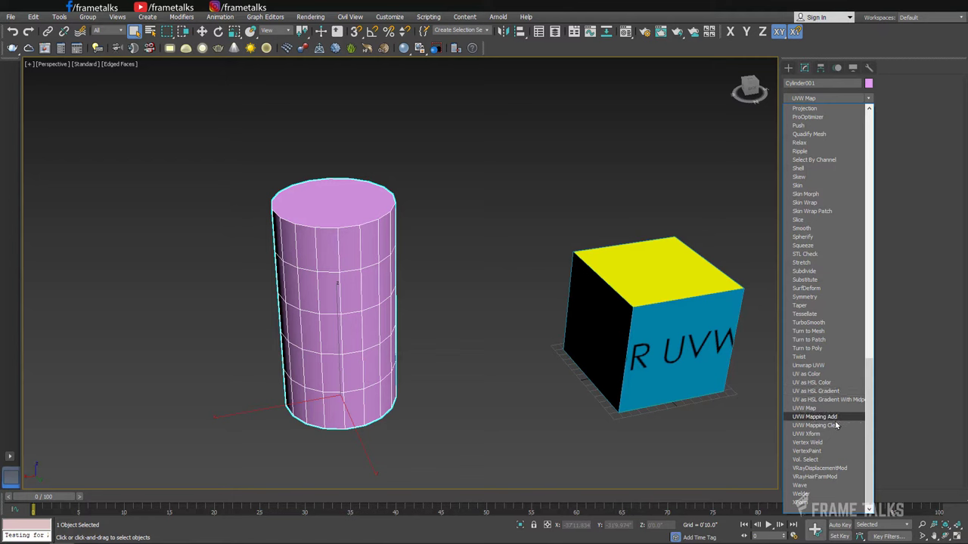
click(836, 428)
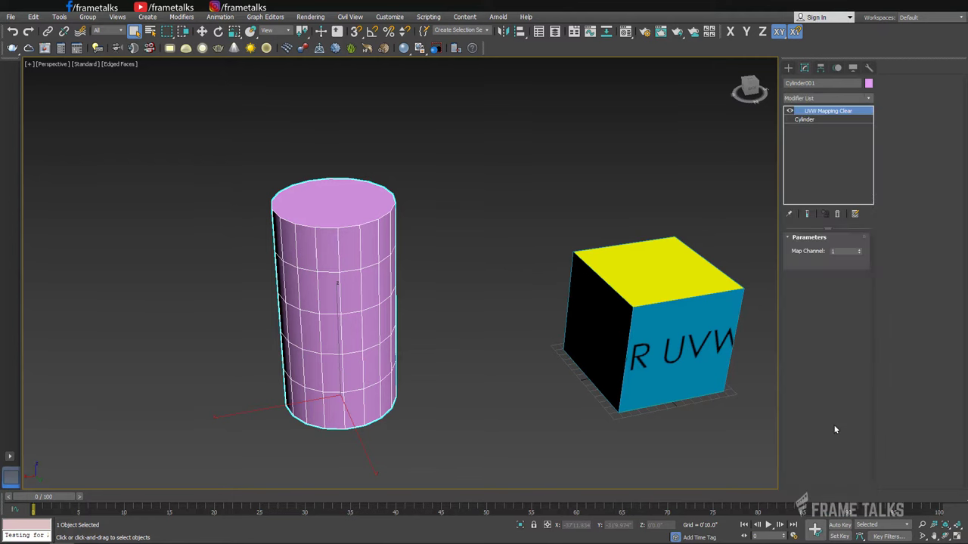
- Convert the cylinder to an Editable Poly and add an Unwrap UVW modifier
right_click(383, 263)
mouse_move(423, 375)
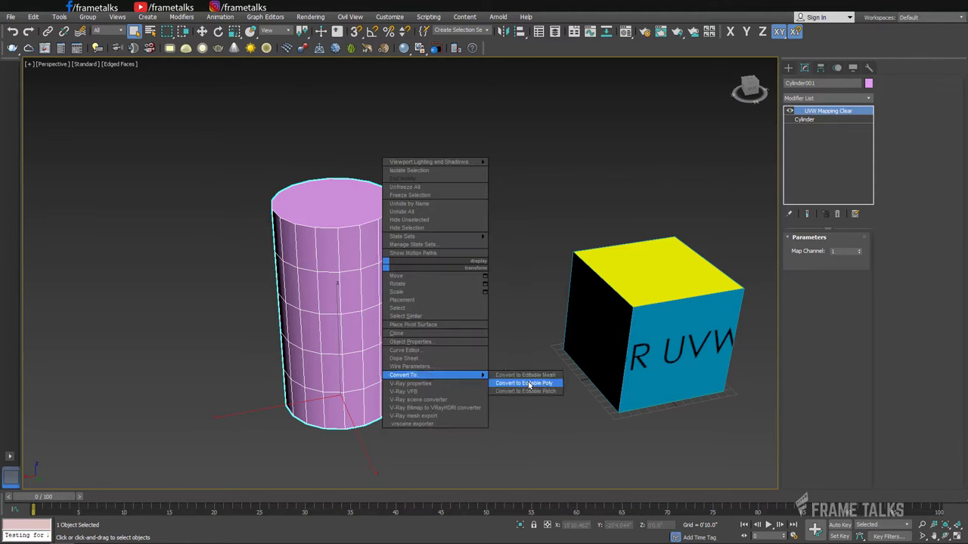
click(528, 384)
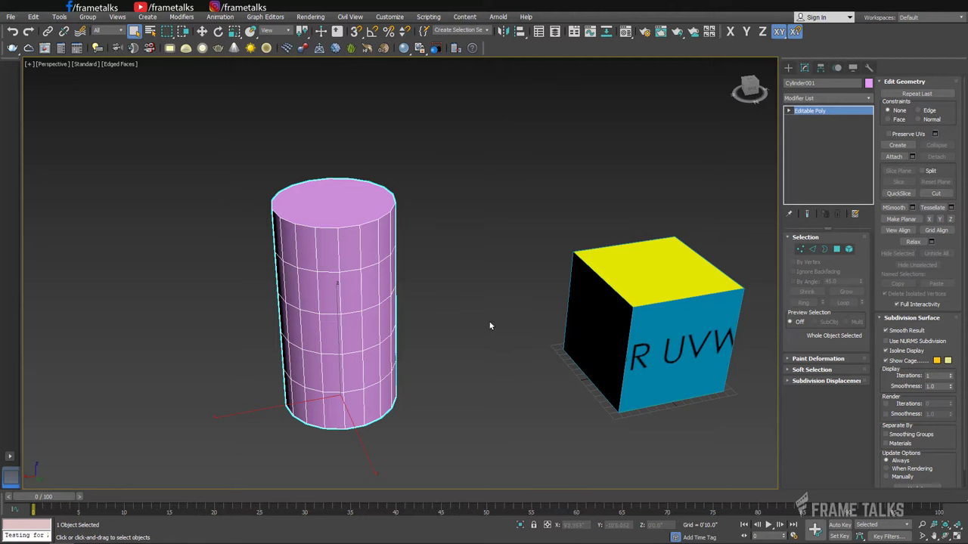
click(806, 100)
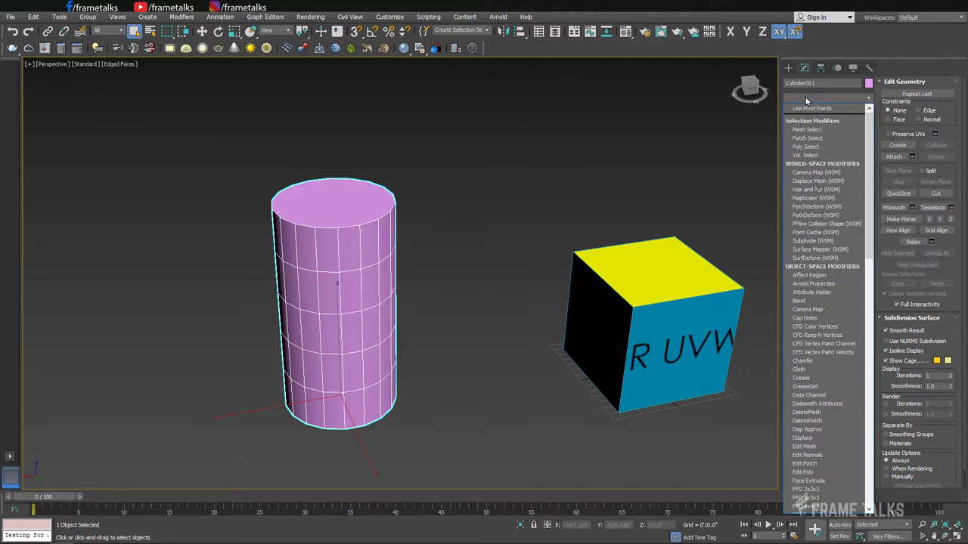
text(uvw)
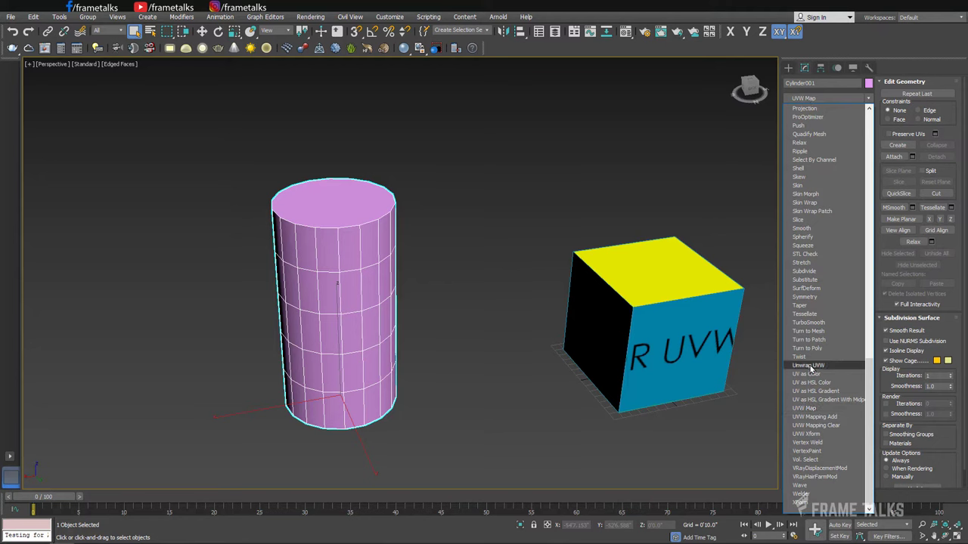
click(809, 366)
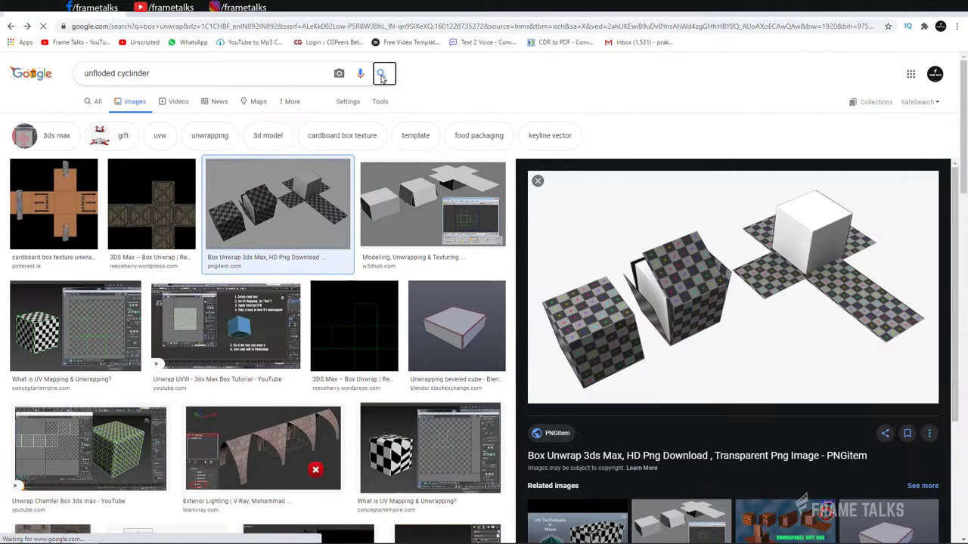
click(380, 73)
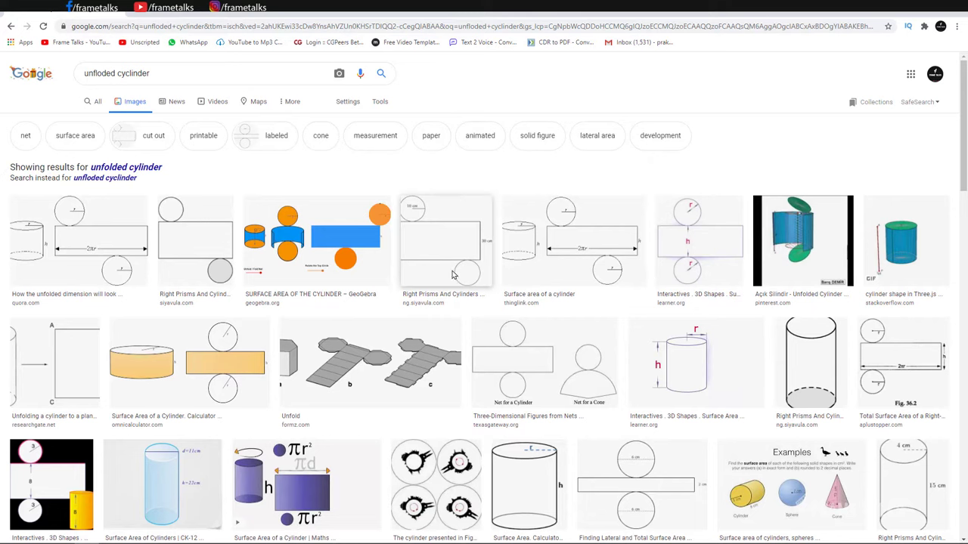
- Preview the GeoGebra cylinder net and the Unfold diagram from the image results
click(309, 261)
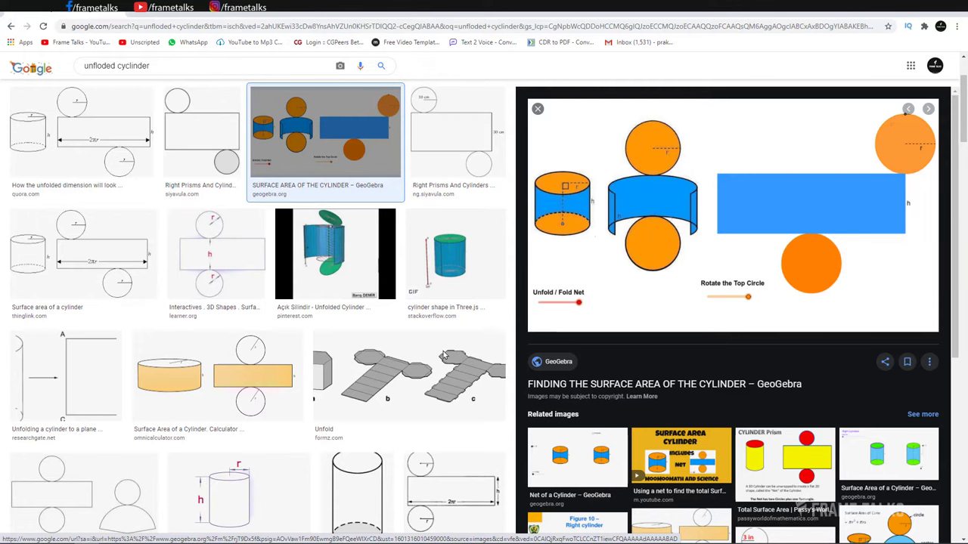
click(391, 381)
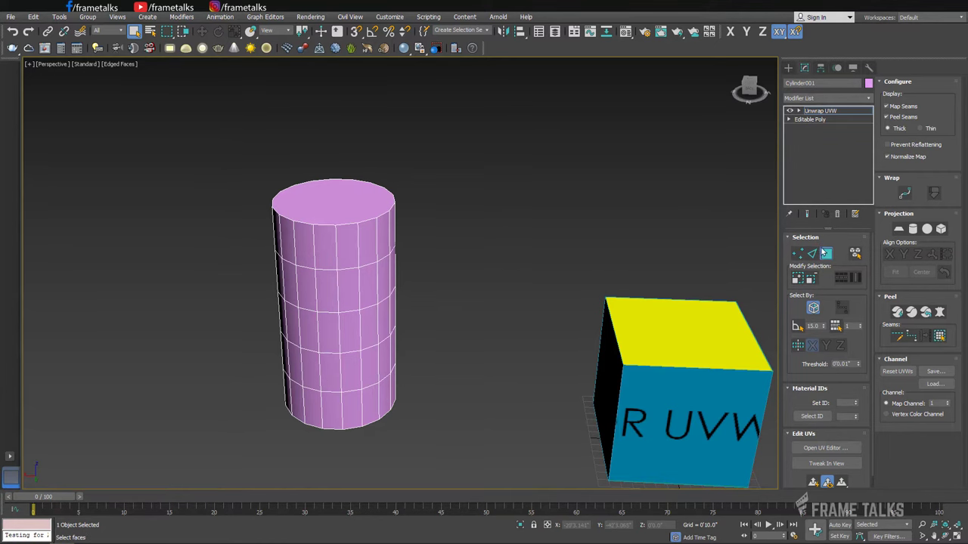
- Select the cylinder's top edge loop and convert it to a seam
key(alt+w)
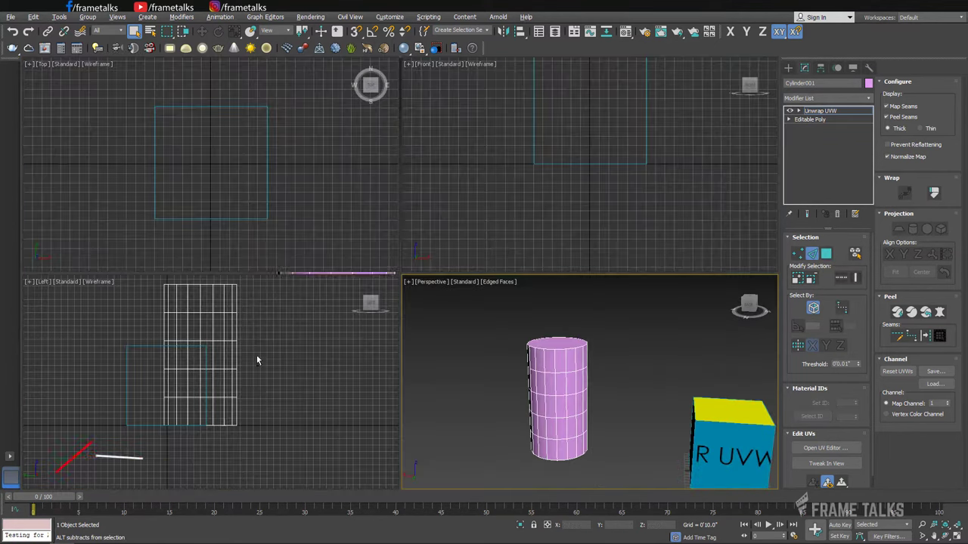
key(alt+w)
drag(510, 199, 508, 198)
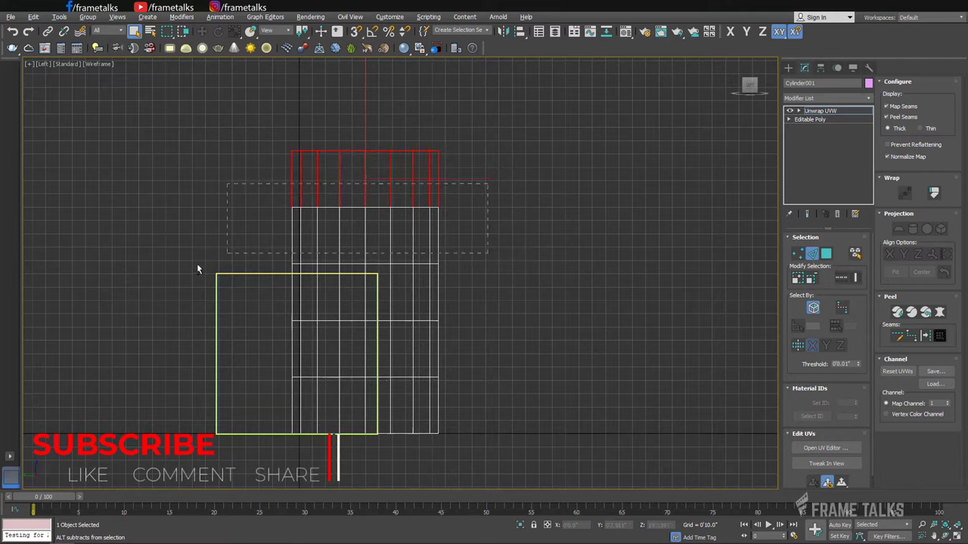
key(alt+w)
key(alt+w)
alt+middle_drag(499, 372, 424, 303)
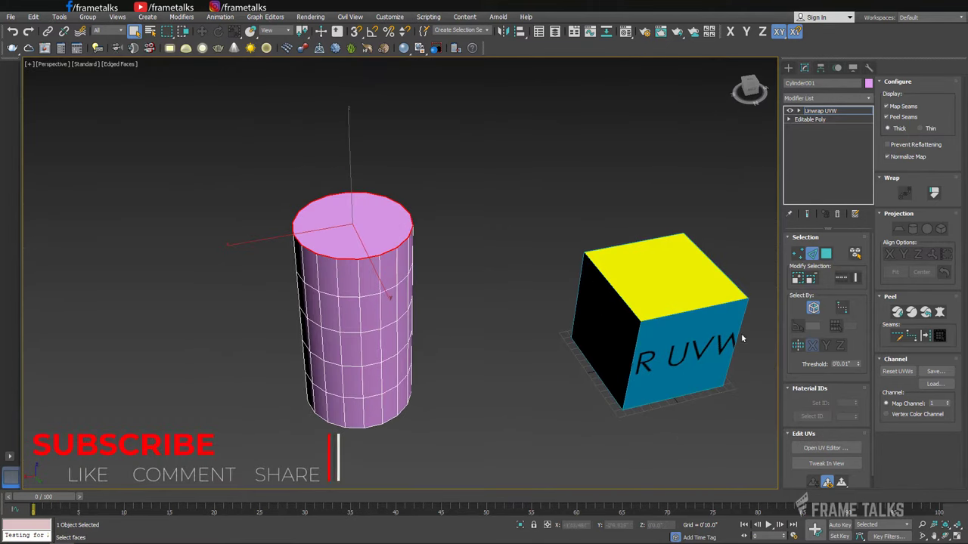
click(927, 337)
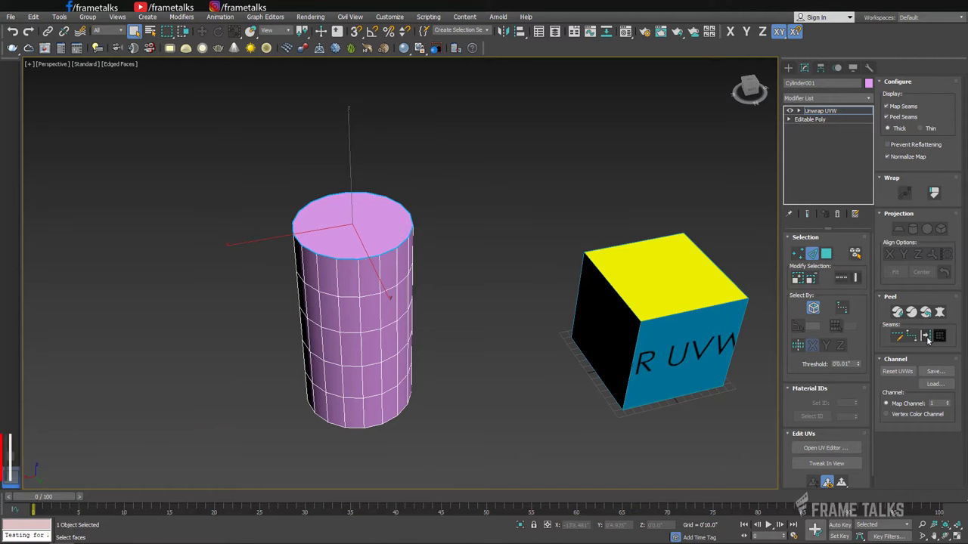
- Select the cylinder's bottom faces and turn the bottom rim edges into seams
key(alt+w)
key(alt+w)
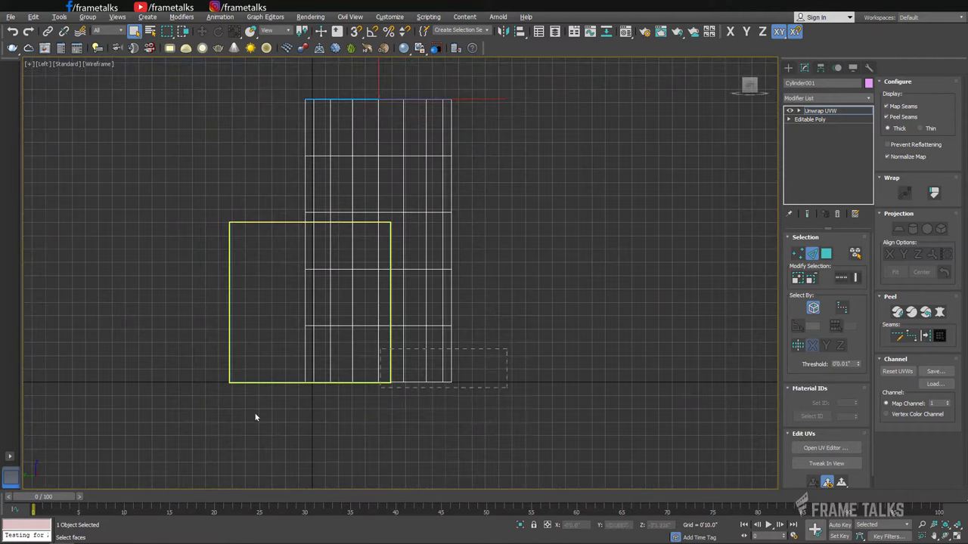
drag(508, 385, 345, 329)
key(alt+w)
key(alt+w)
mouse_move(519, 399)
alt+middle_down()
mouse_move(503, 331)
mouse_move(391, 421)
alt+middle_up()
alt+middle_drag(445, 340, 477, 370)
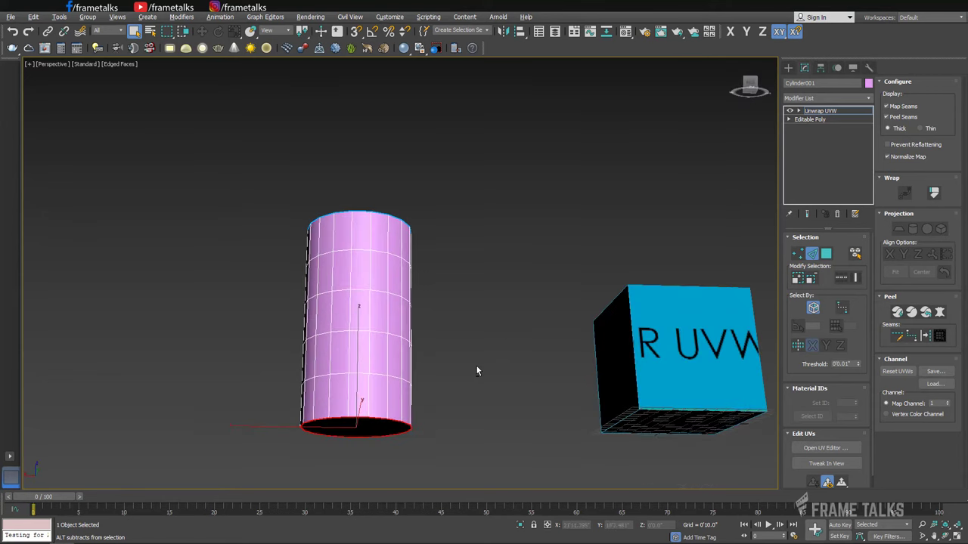
click(933, 339)
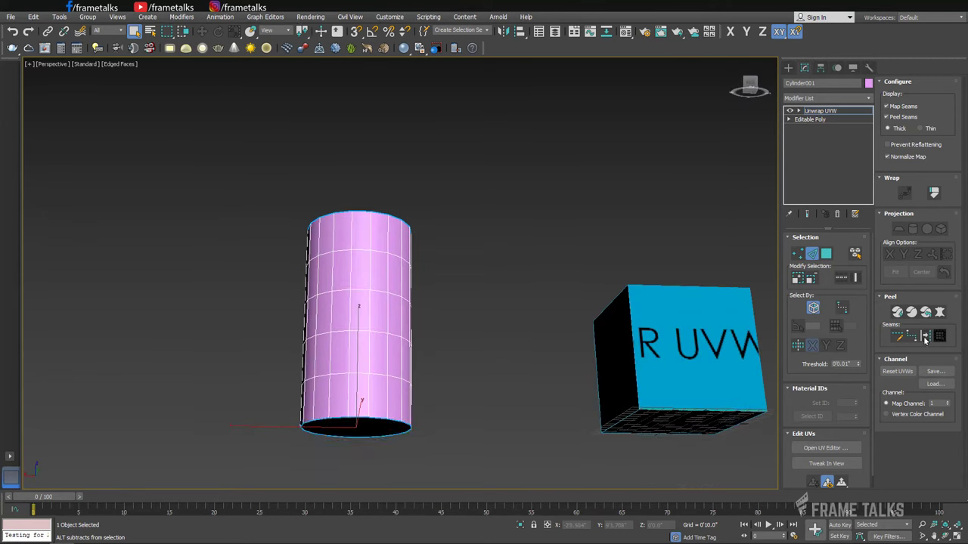
- Draw a Point-to-Point seam down one vertical side edge of the cylinder
mouse_move(406, 283)
alt+middle_down()
mouse_move(432, 351)
mouse_move(415, 283)
mouse_move(430, 277)
mouse_move(364, 240)
alt+middle_up()
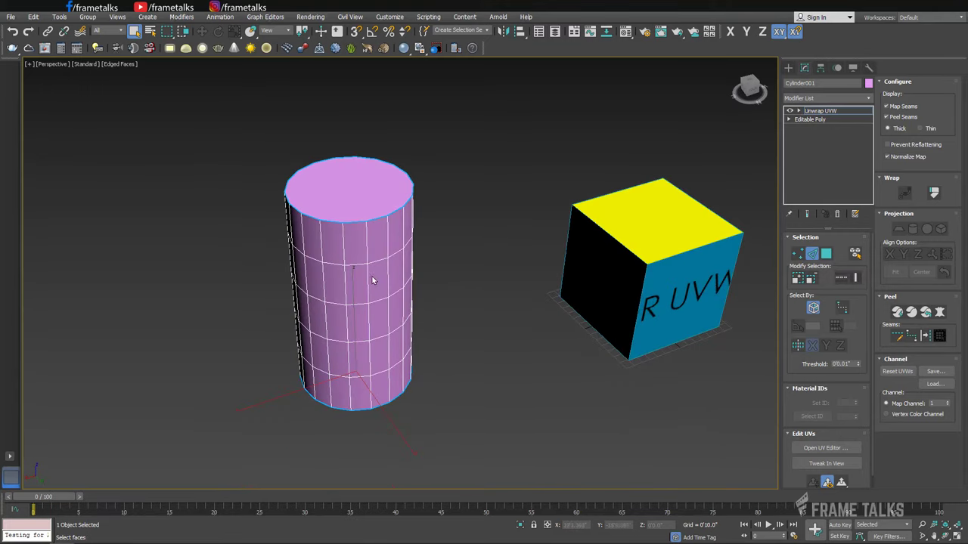
click(911, 336)
click(368, 268)
click(368, 227)
click(371, 391)
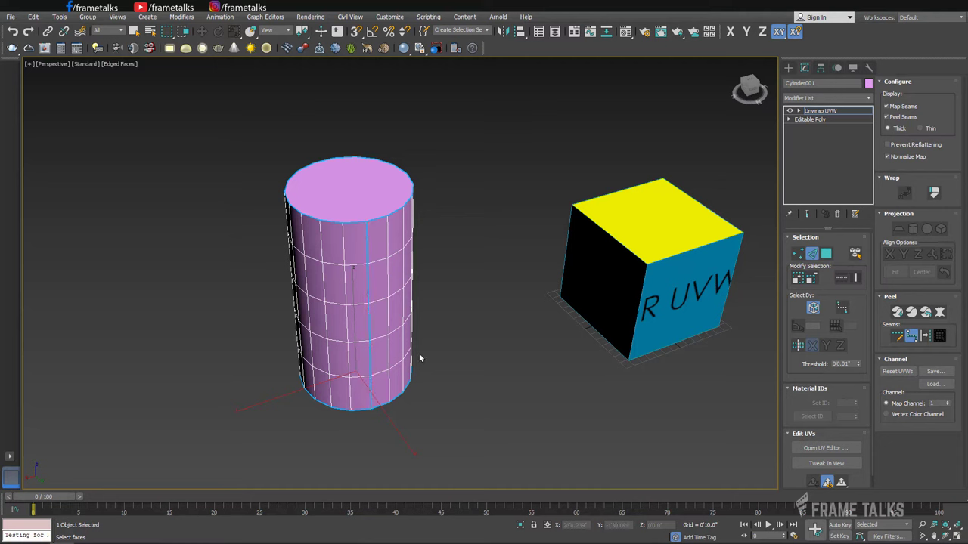
mouse_move(476, 372)
alt+middle_down()
mouse_move(450, 362)
mouse_move(683, 377)
alt+middle_up()
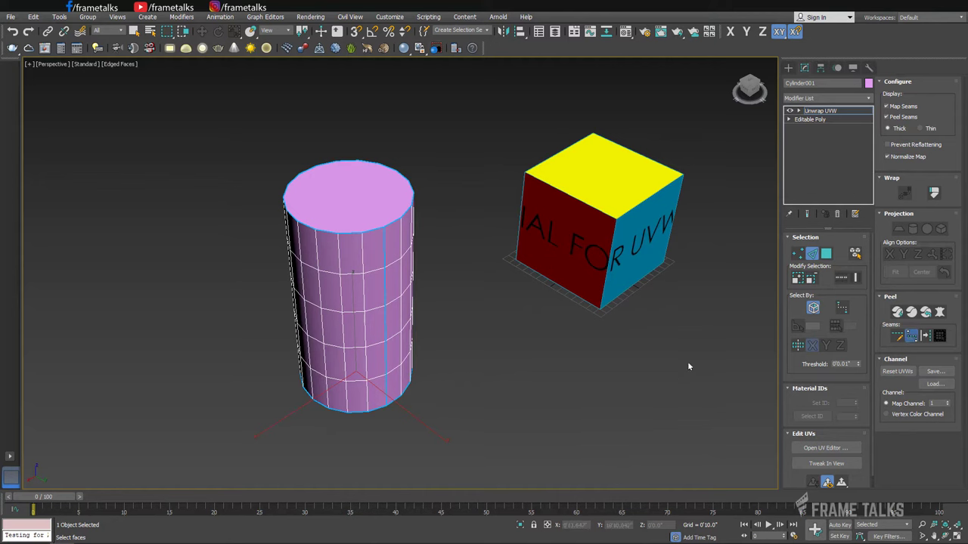
key(q)
- Open the UV editor for the cylinder and reposition its window over the checker square
click(836, 453)
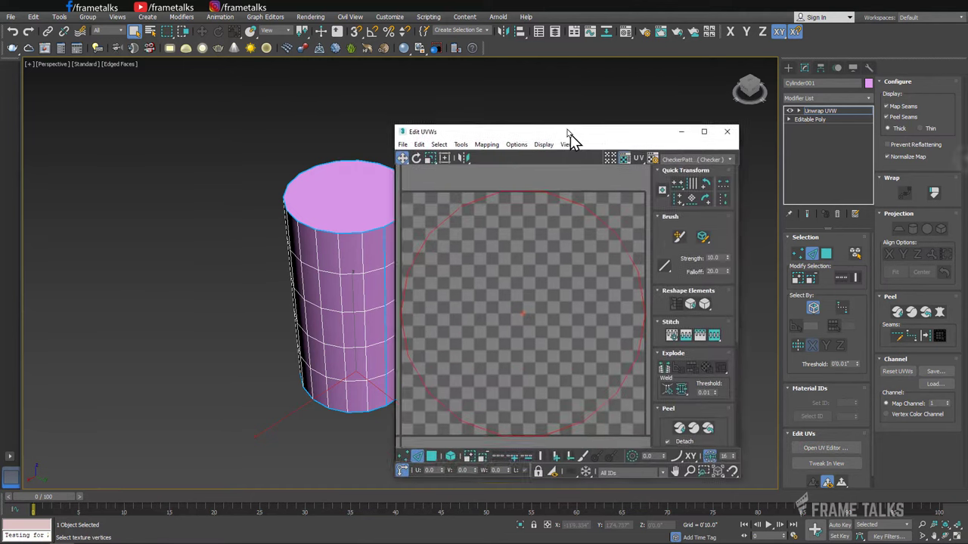
drag(567, 132, 611, 79)
middle_drag(515, 193, 371, 232)
scroll(378, 237, down, 2)
scroll(378, 236, down, 1)
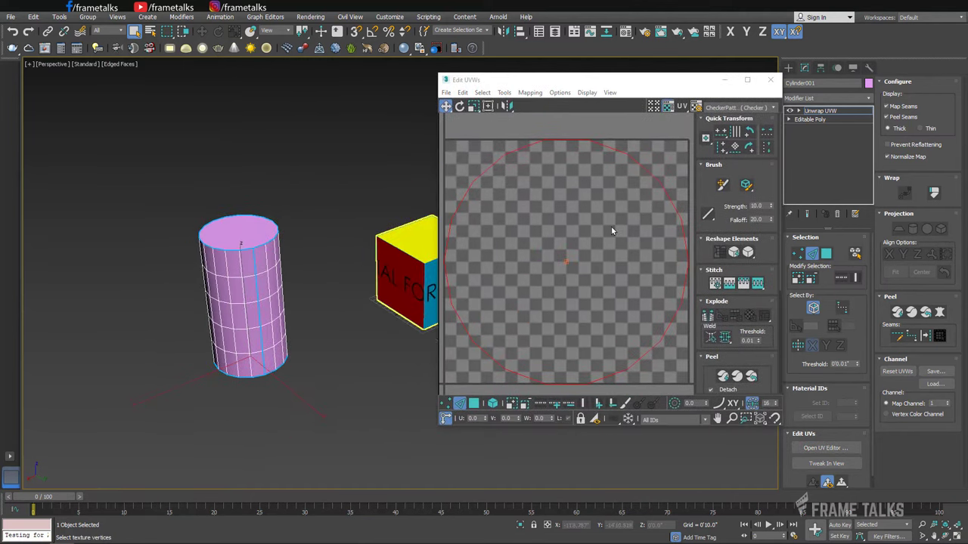
scroll(611, 226, down, 2)
scroll(614, 227, down, 2)
scroll(592, 237, down, 1)
- In polygon mode, move the top-cap UV circle out of the 0–1 square to the lower left
middle_drag(593, 238, 599, 238)
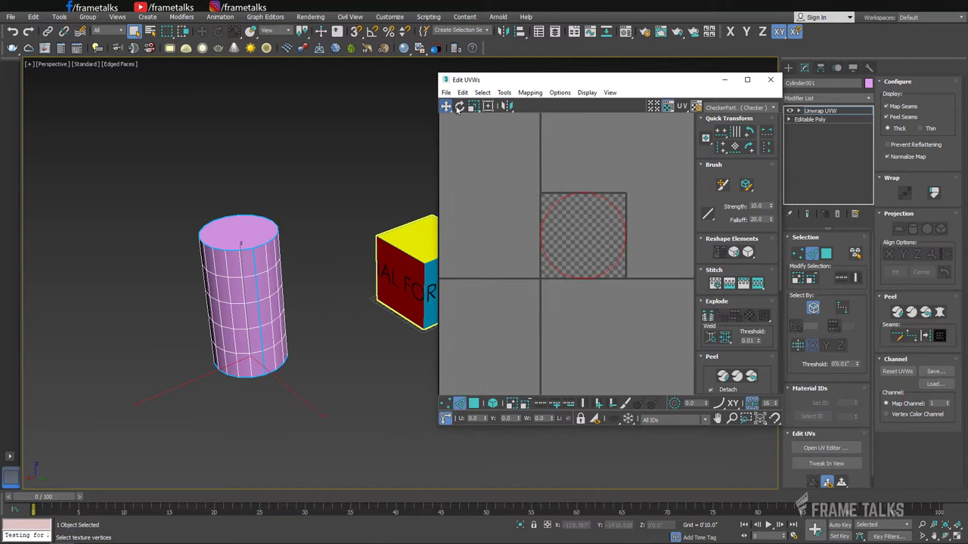
click(592, 225)
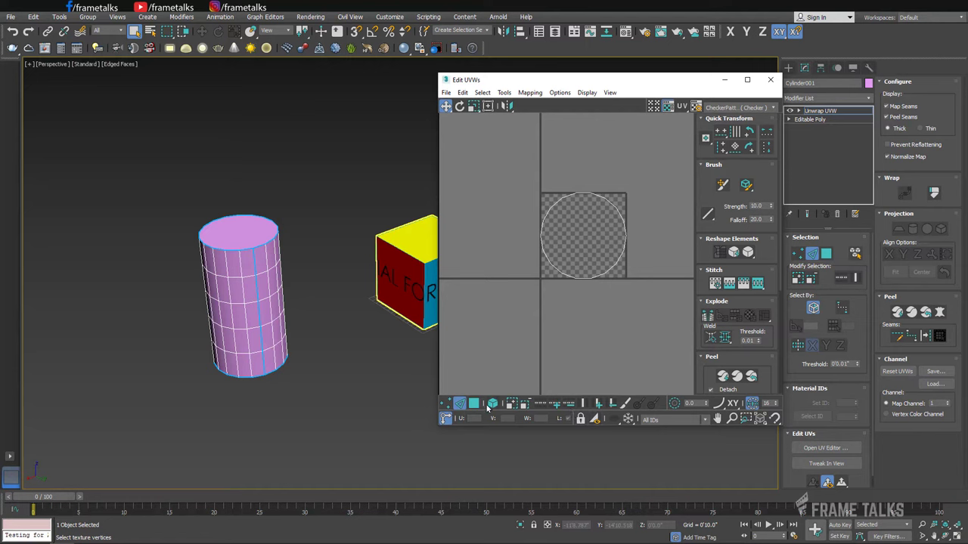
click(473, 402)
click(582, 236)
drag(582, 236, 503, 276)
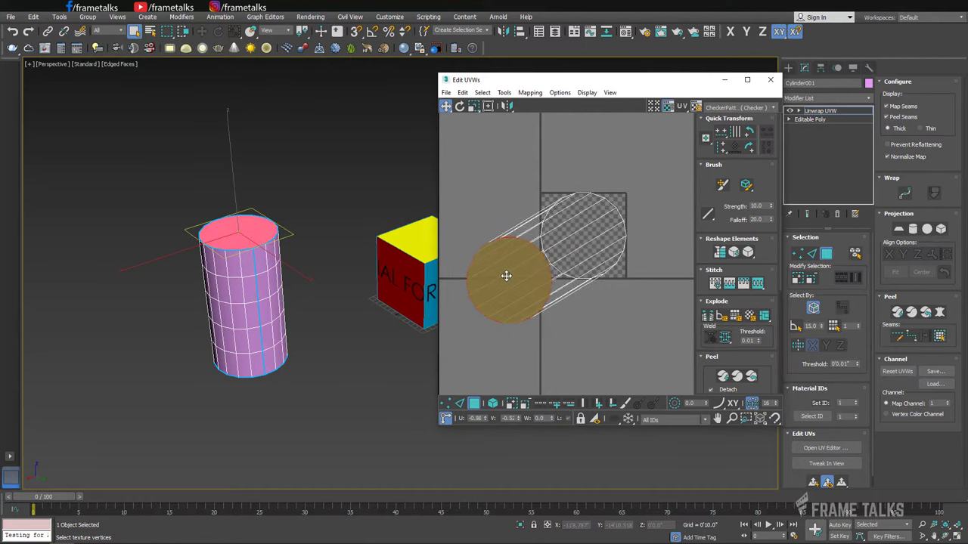
right_click(503, 276)
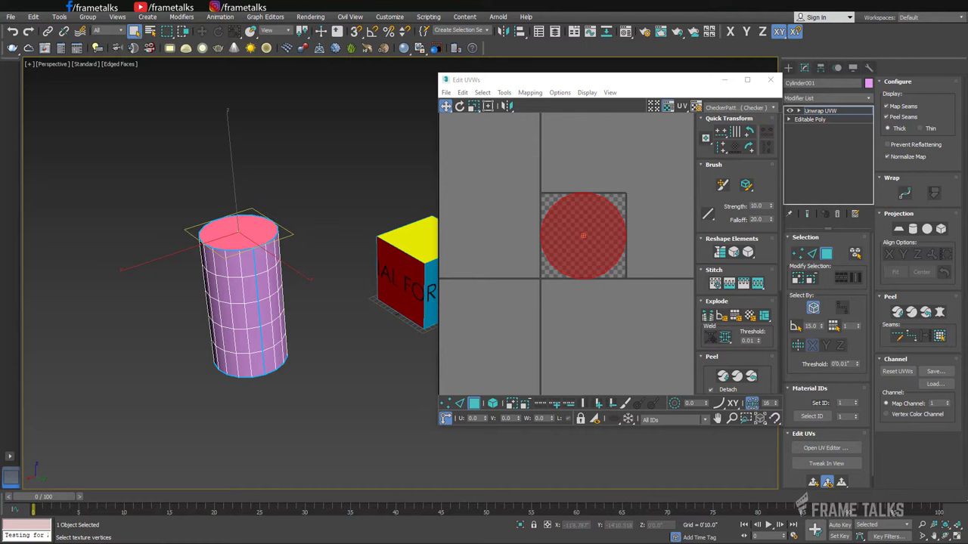
mouse_move(603, 245)
mouse_down()
mouse_move(589, 291)
mouse_move(622, 281)
mouse_up()
right_click(621, 281)
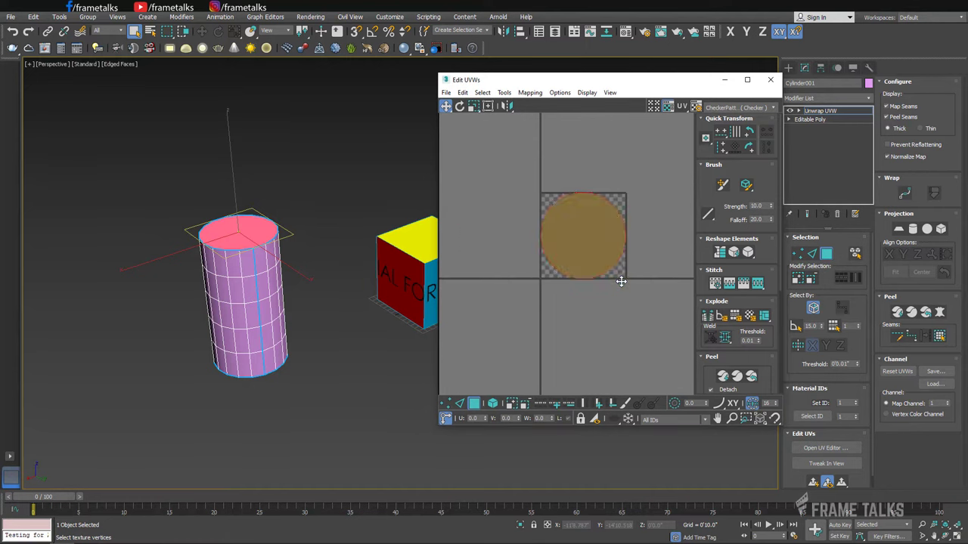
click(709, 320)
drag(583, 235, 501, 322)
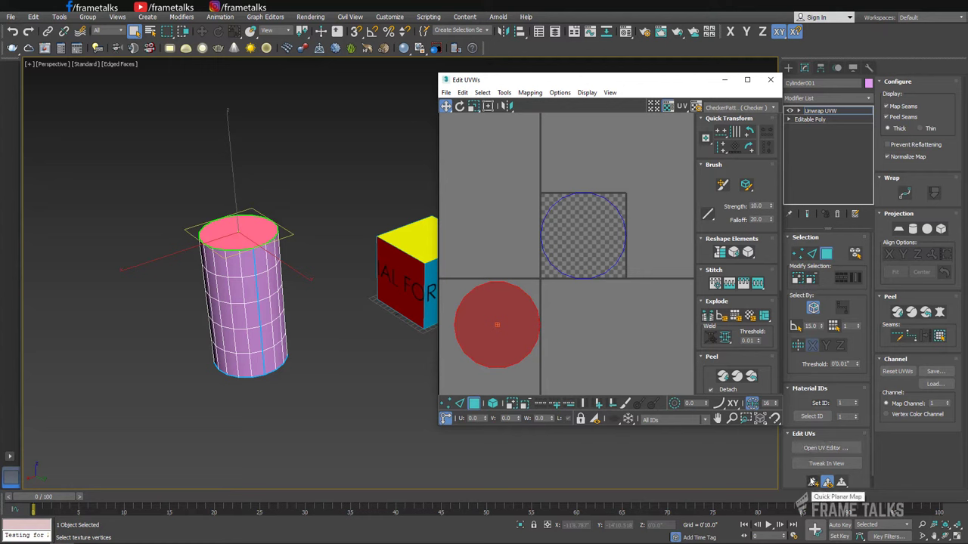
- Move the bottom-cap UV island out of the square to the upper left
mouse_move(586, 233)
mouse_down()
mouse_move(499, 179)
mouse_move(594, 259)
mouse_up()
key(ctrl+z)
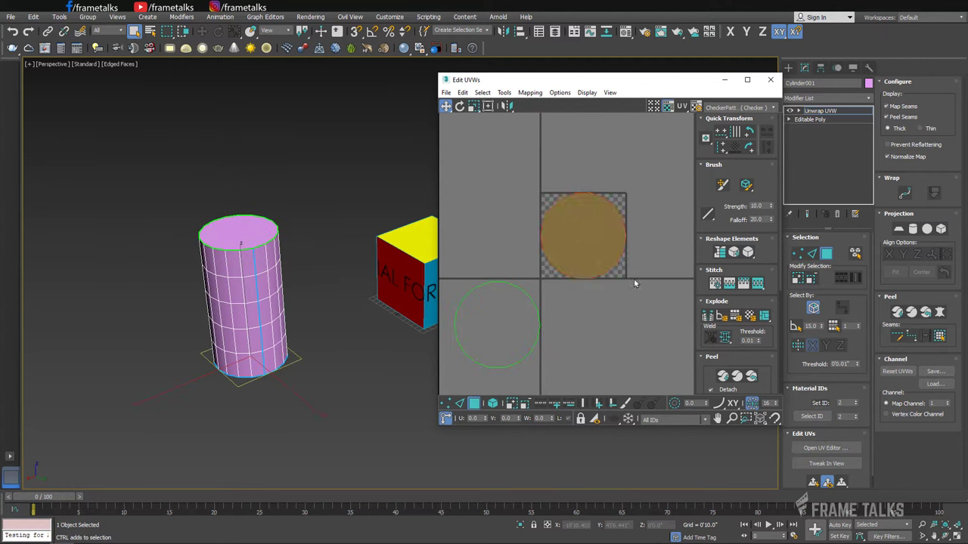
key(ctrl+z)
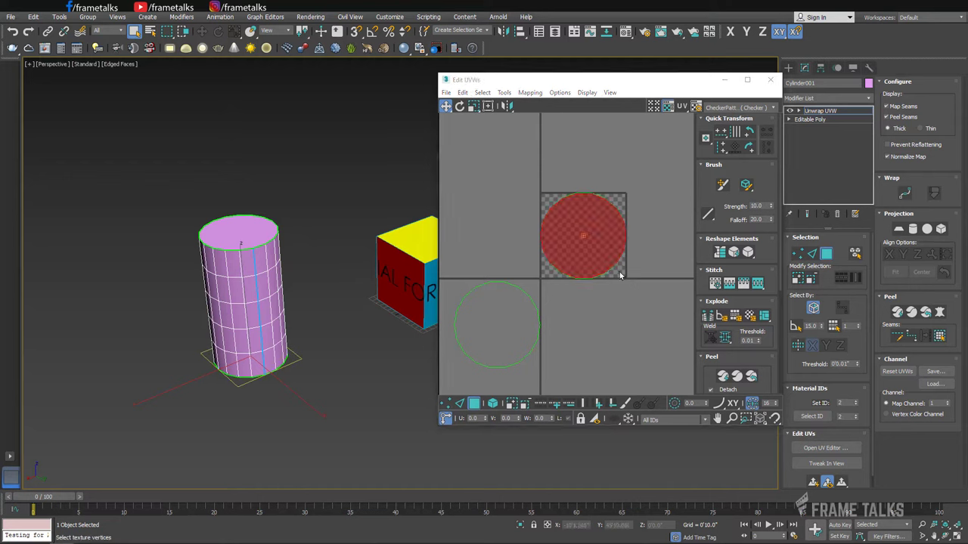
click(587, 234)
mouse_move(587, 233)
mouse_down()
mouse_move(500, 202)
mouse_move(493, 167)
mouse_up()
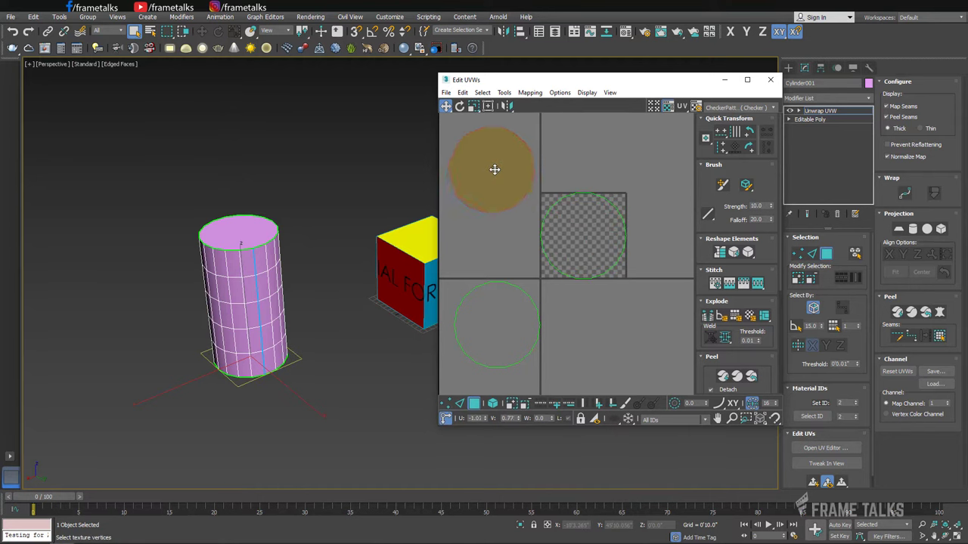
- Select a cylinder side face and box-select all the remaining UVs in the editor
click(327, 310)
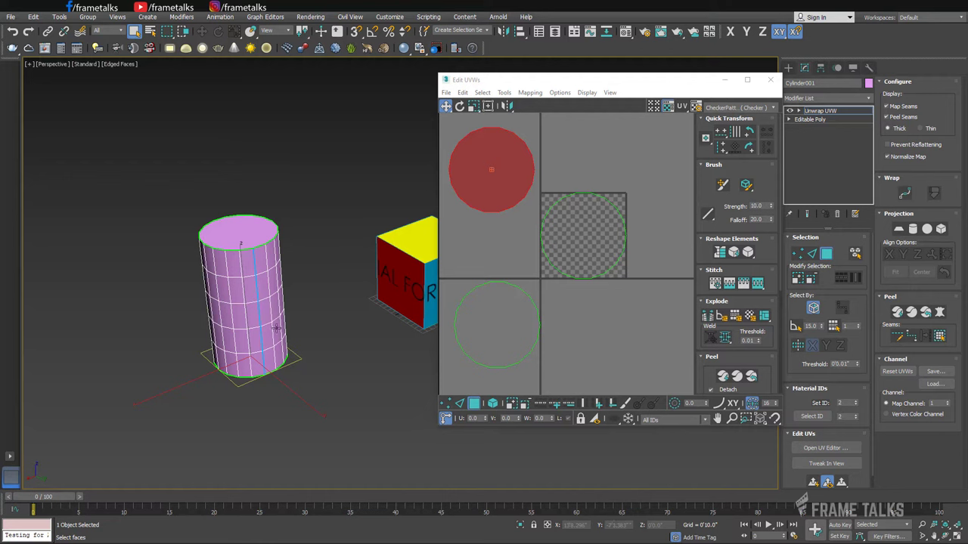
click(235, 294)
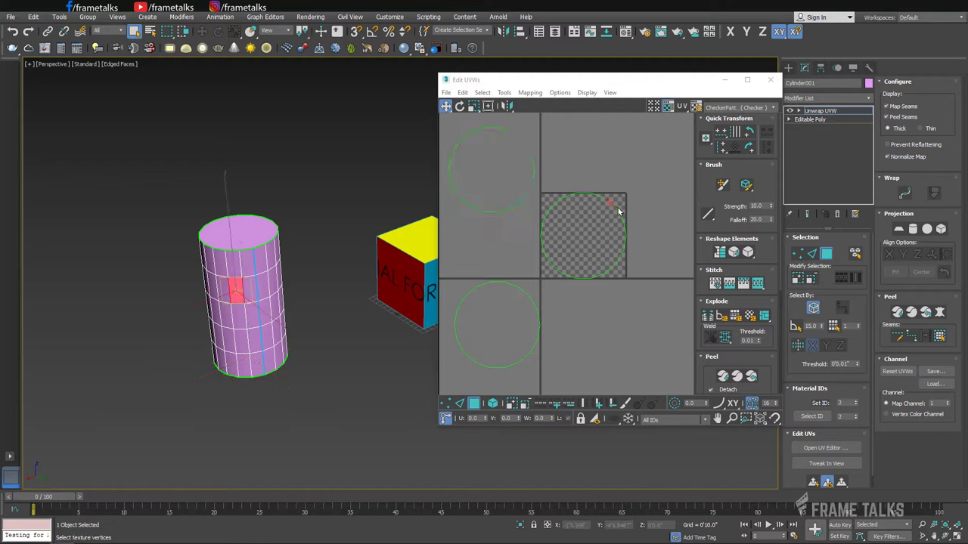
alt+middle_drag(363, 281, 325, 253)
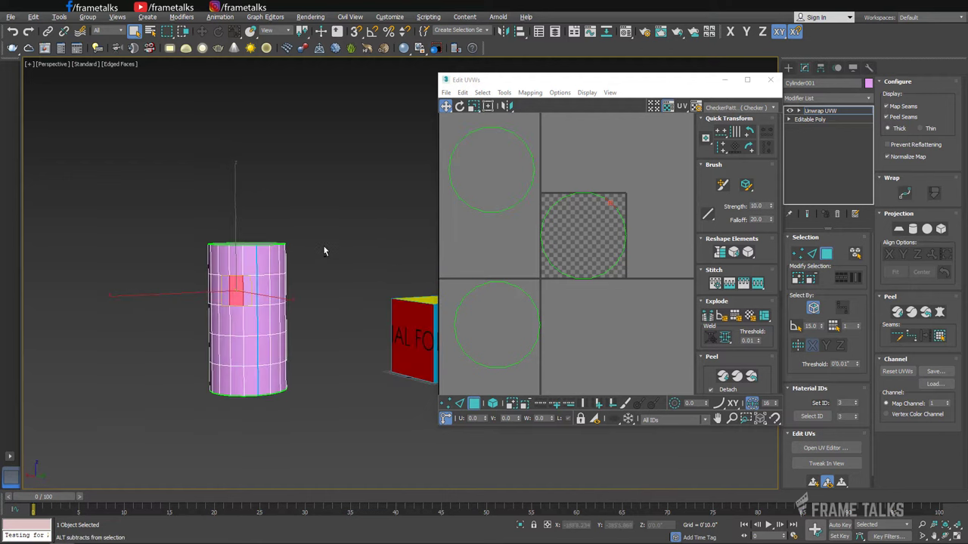
drag(642, 184, 538, 294)
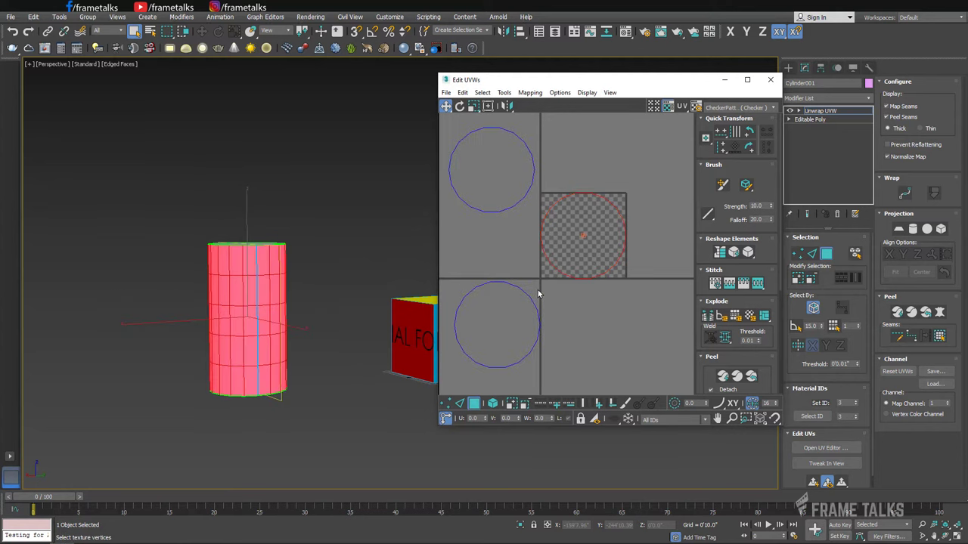
mouse_move(335, 309)
alt+middle_down()
mouse_move(298, 326)
mouse_move(335, 340)
alt+middle_up()
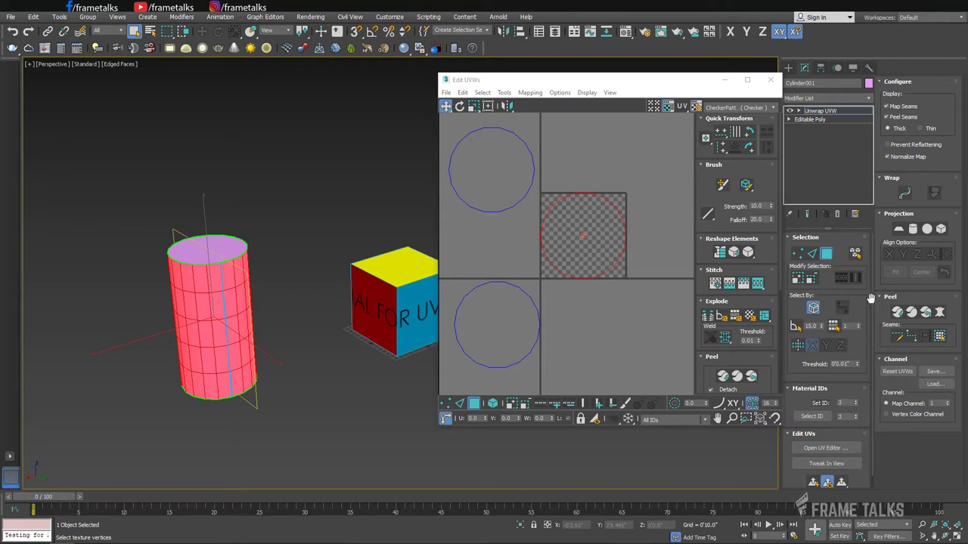
- Pelt-map the cylinder side into a flat curved UV sheet, then shift it up and left
click(941, 313)
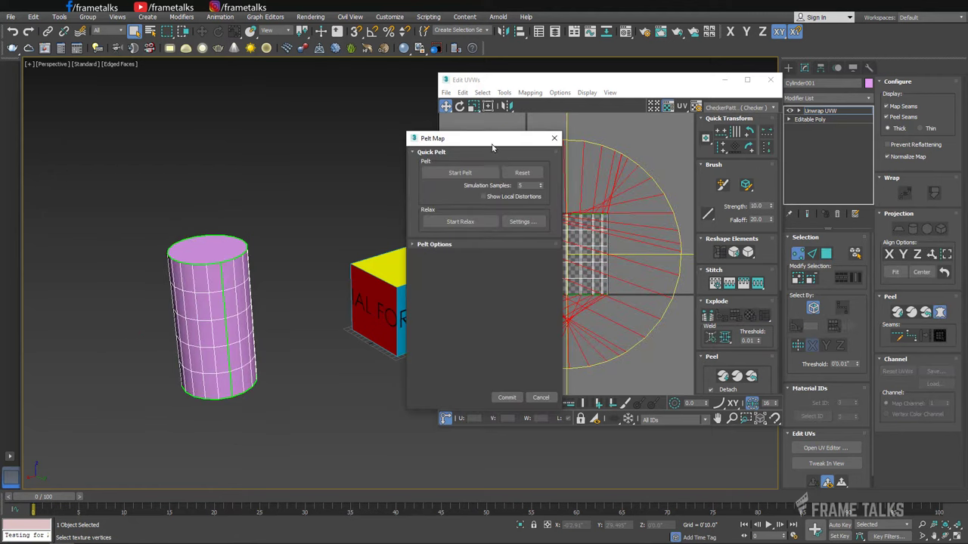
mouse_move(492, 142)
mouse_down()
mouse_move(417, 138)
mouse_move(287, 65)
mouse_up()
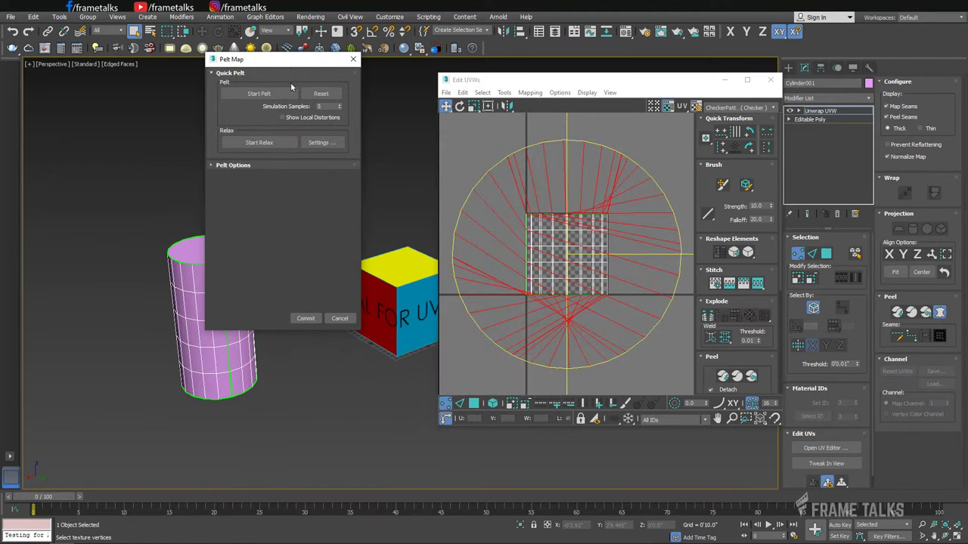
click(231, 166)
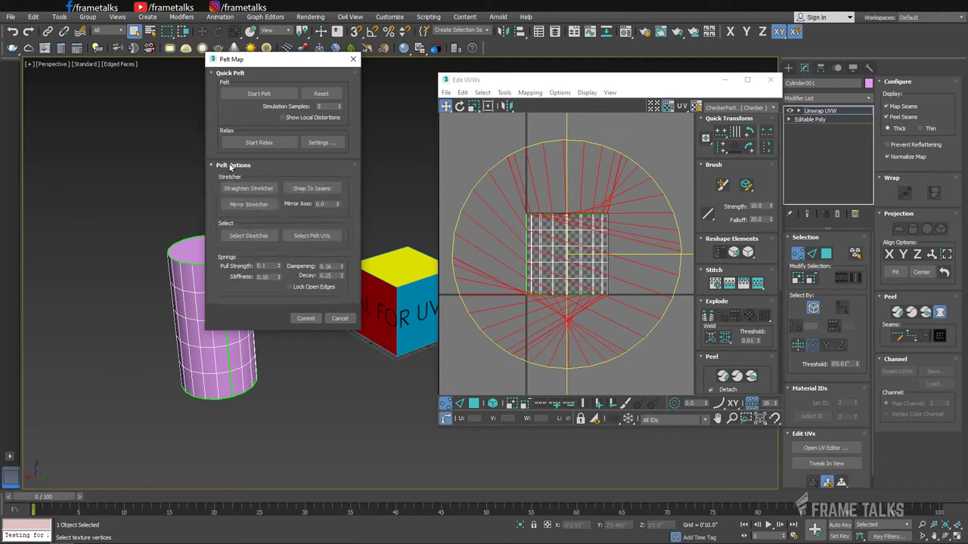
click(265, 93)
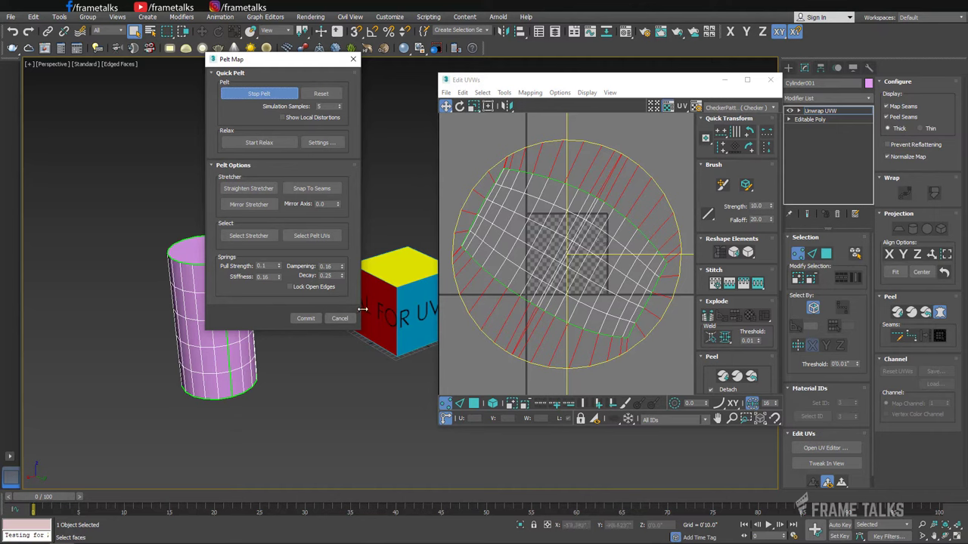
click(306, 320)
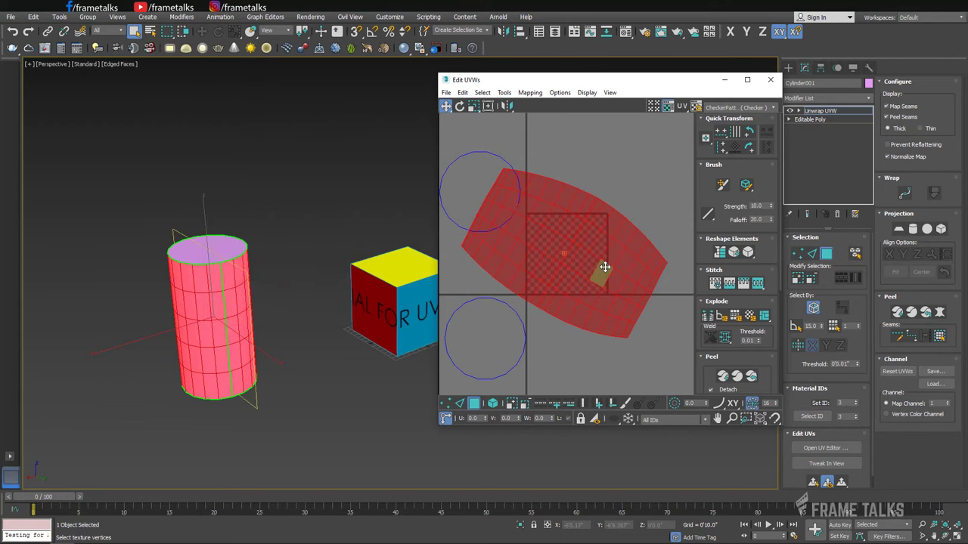
drag(592, 266, 574, 242)
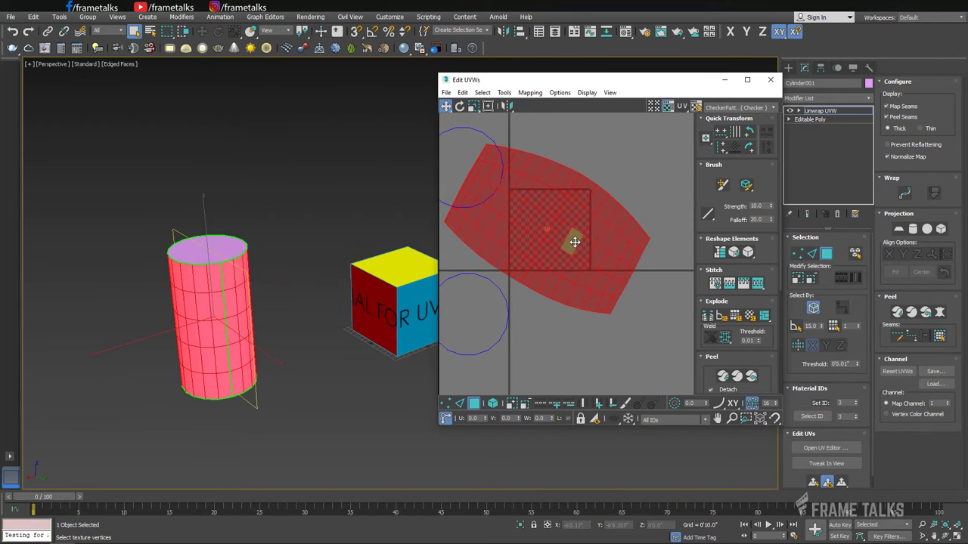
- Relax the cylinder's side UV shell with the Relax tool, then close the Relax dialog
click(512, 96)
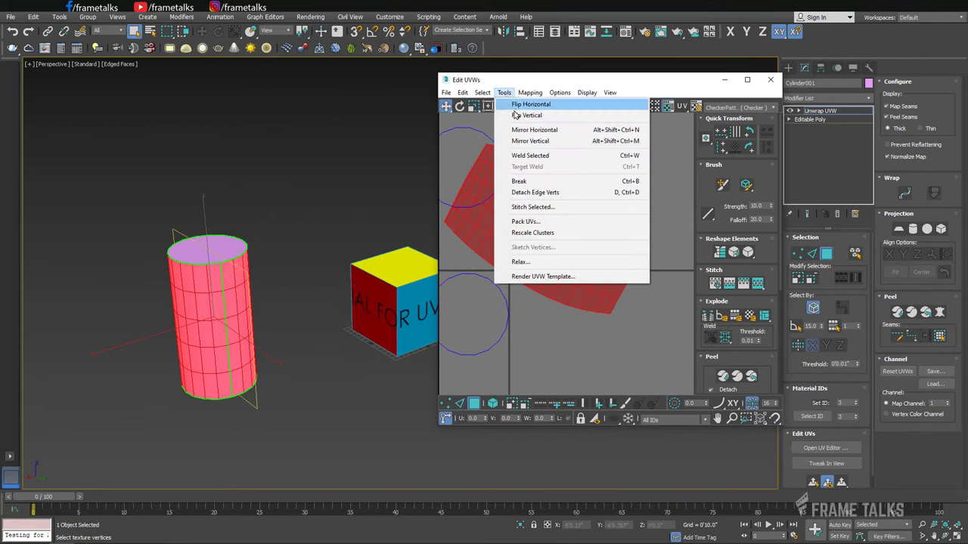
click(533, 263)
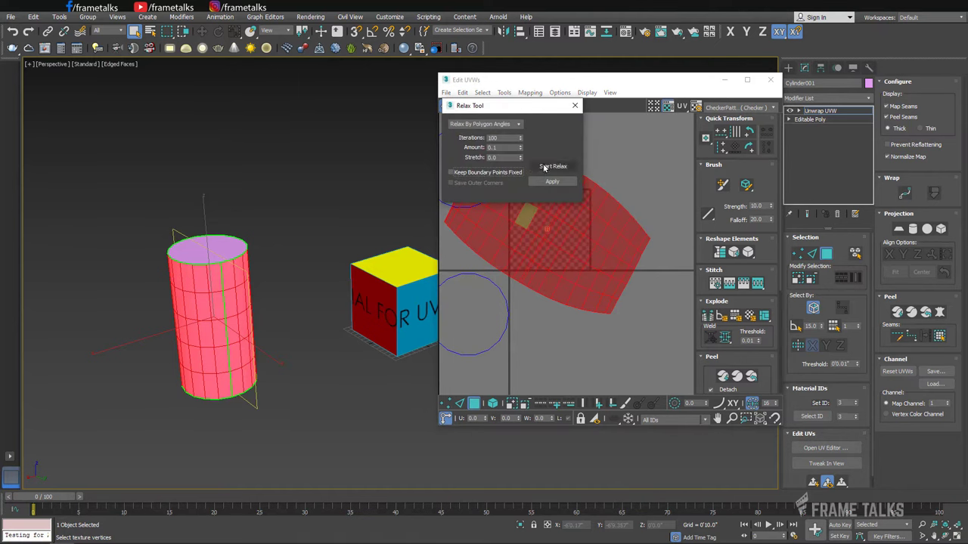
click(548, 167)
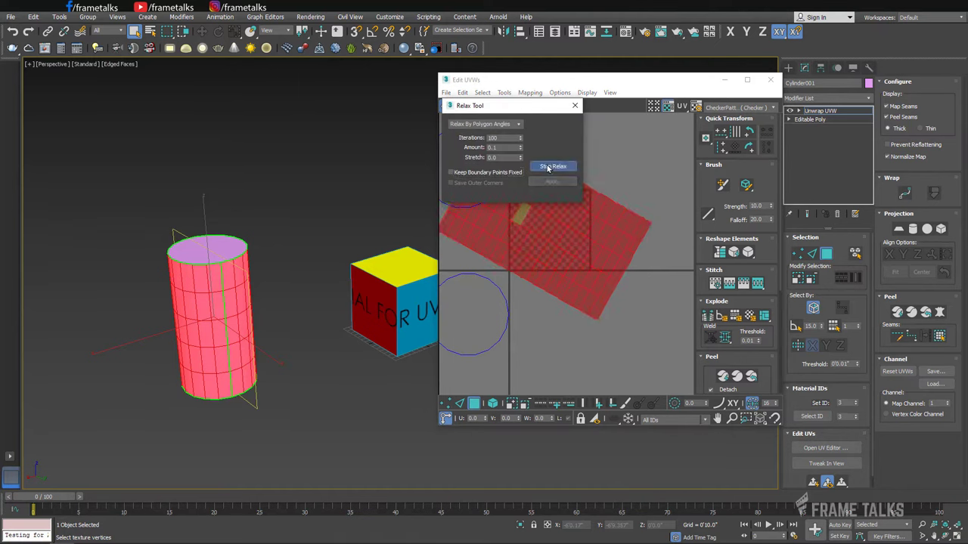
click(575, 105)
- Move the side shell right over the checker square and rotate it toward level
scroll(579, 222, down, 3)
scroll(548, 214, down, 2)
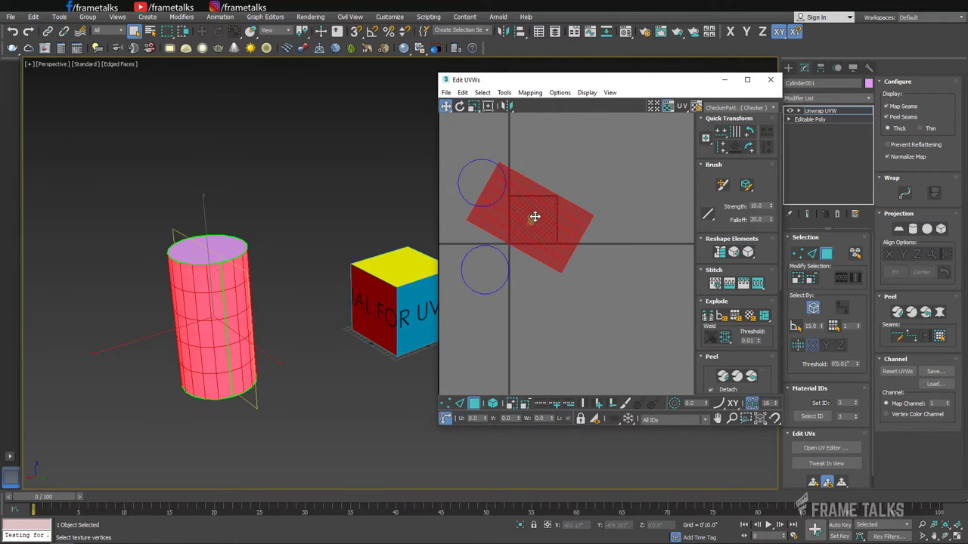
mouse_move(535, 217)
mouse_down()
mouse_move(594, 242)
mouse_move(576, 229)
mouse_up()
scroll(577, 230, up, 3)
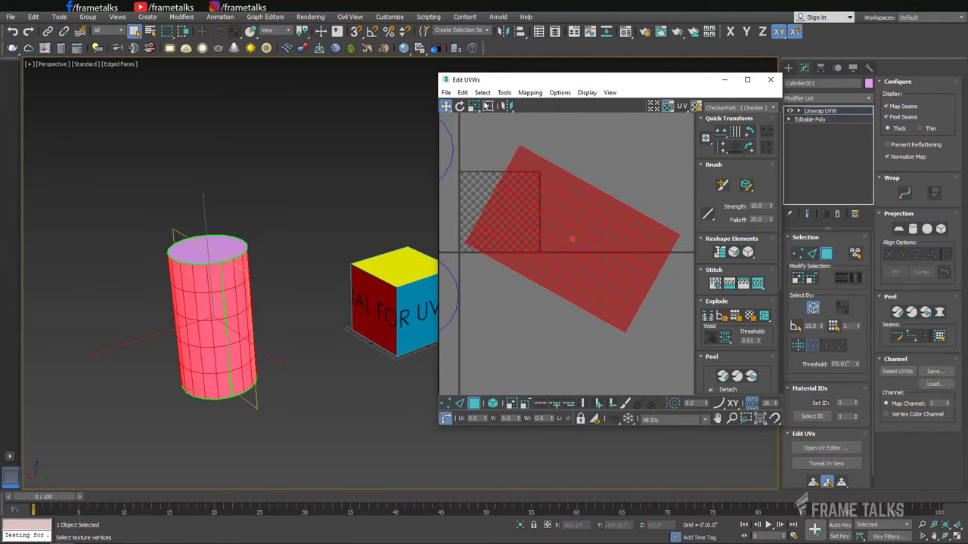
click(460, 106)
drag(604, 256, 634, 252)
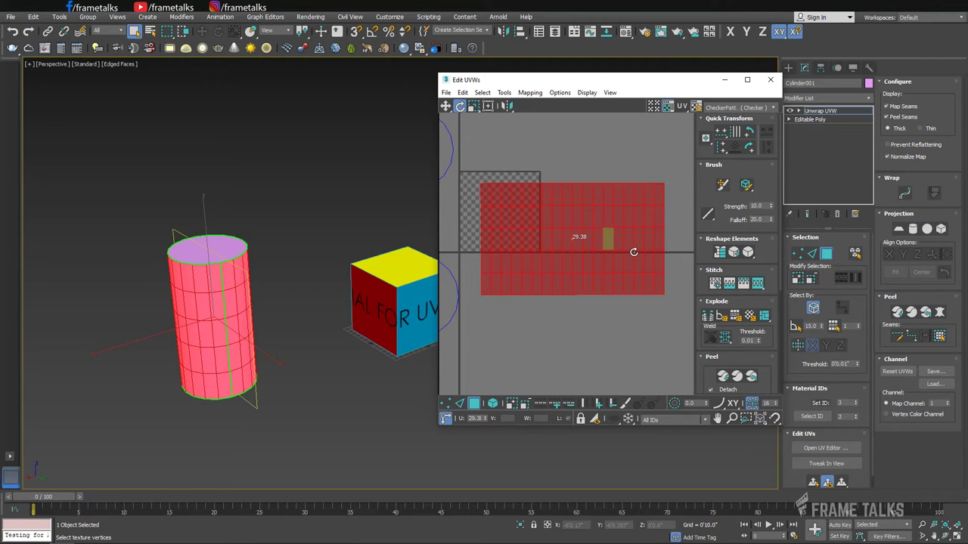
- Rotate the side shell to about zero degrees and fine-tune its angle
scroll(599, 242, up, 1)
drag(616, 255, 624, 259)
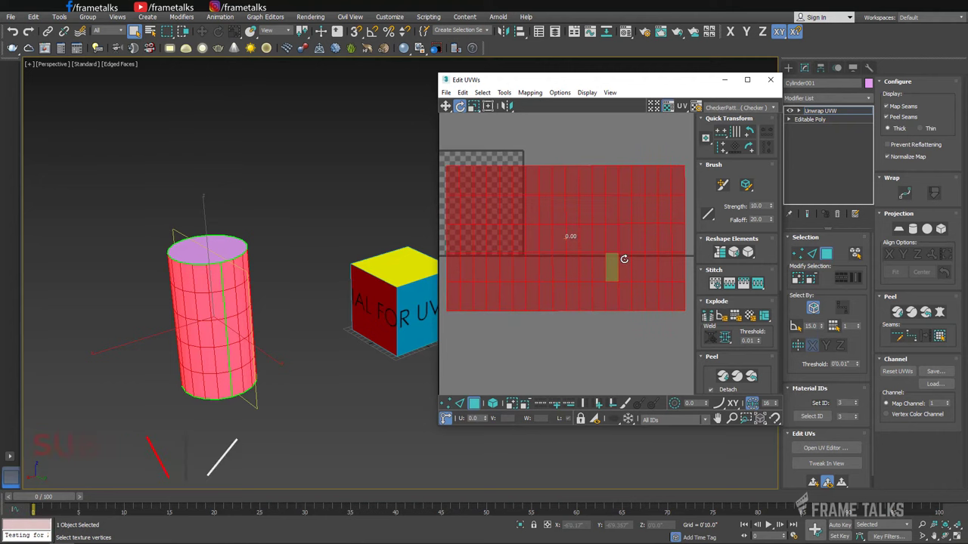
drag(624, 259, 628, 261)
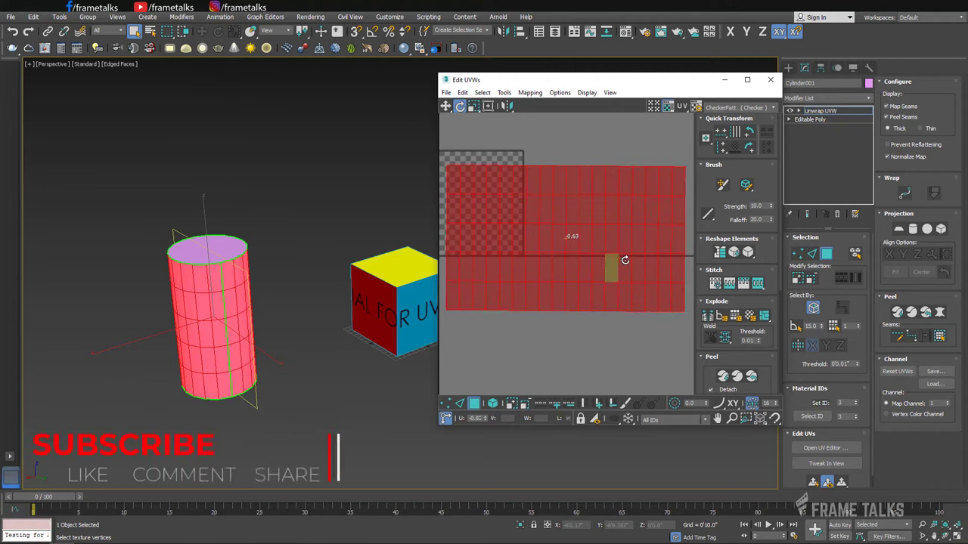
- Bring the blue cap shells into view and rotate the side shell to a steep tilt
middle_drag(627, 261, 543, 235)
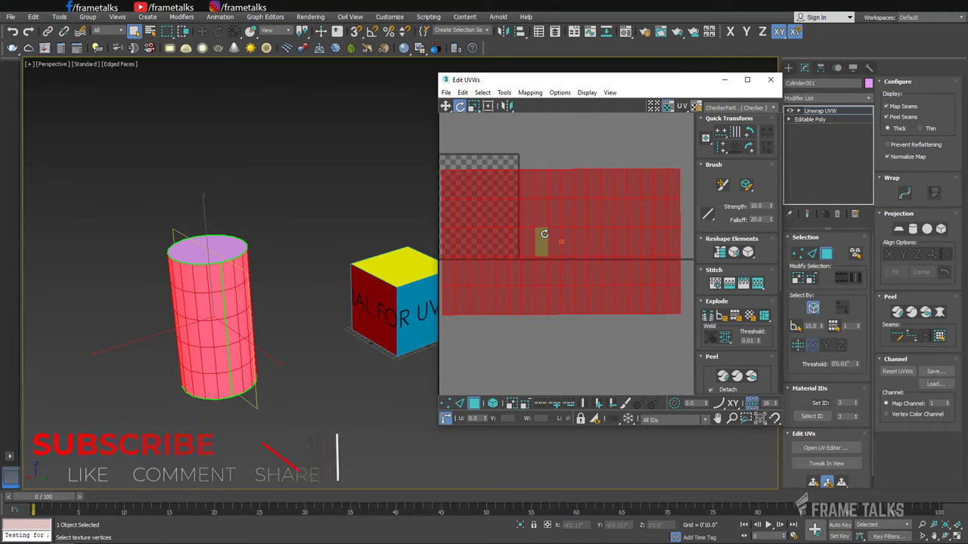
drag(543, 234, 673, 271)
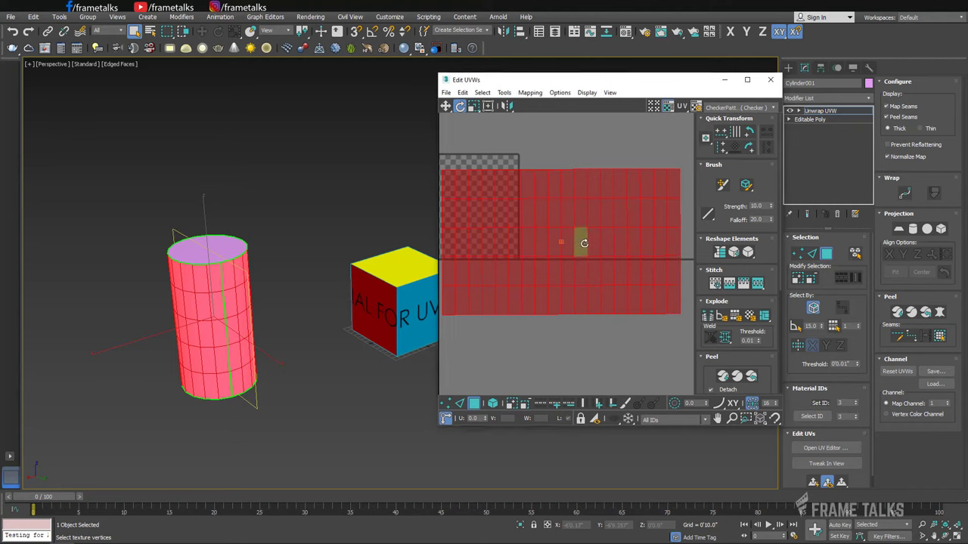
drag(582, 240, 538, 253)
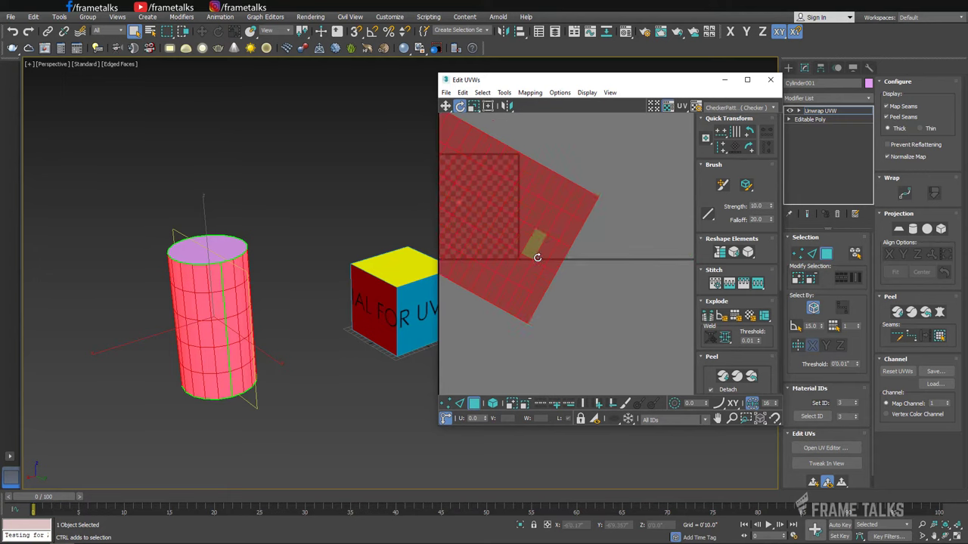
middle_drag(540, 255, 611, 260)
scroll(611, 260, down, 2)
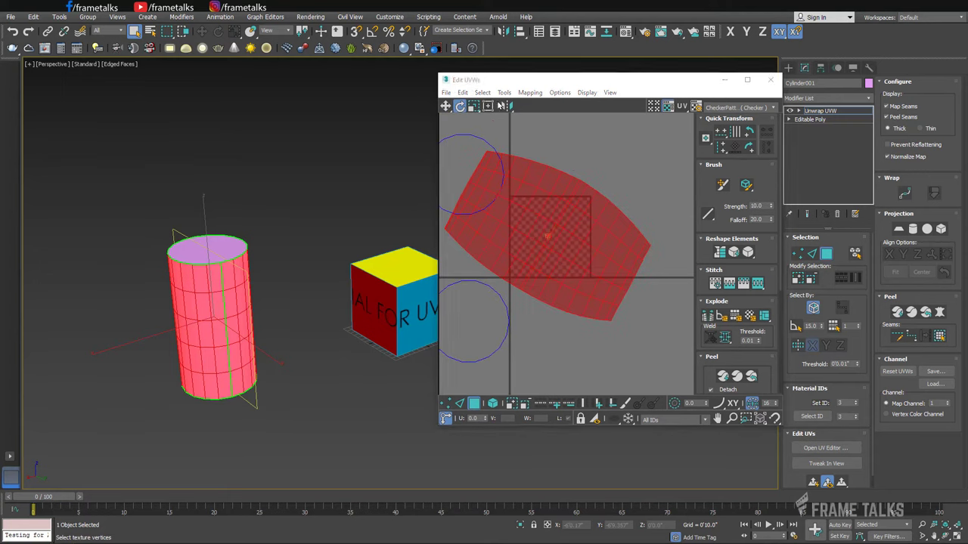
- Open the Relax tool from the Tools list and move its dialog away from the UVs
click(504, 92)
click(532, 263)
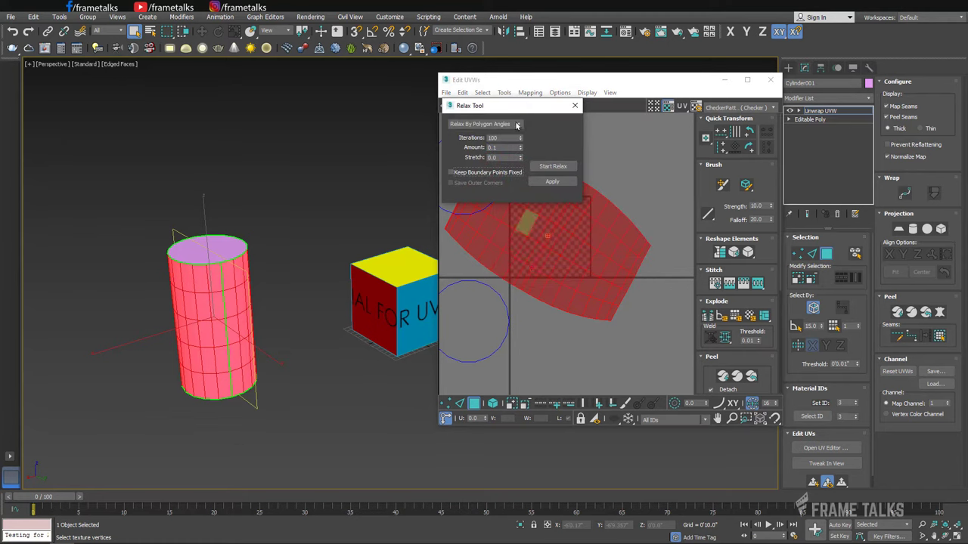
drag(503, 109, 259, 133)
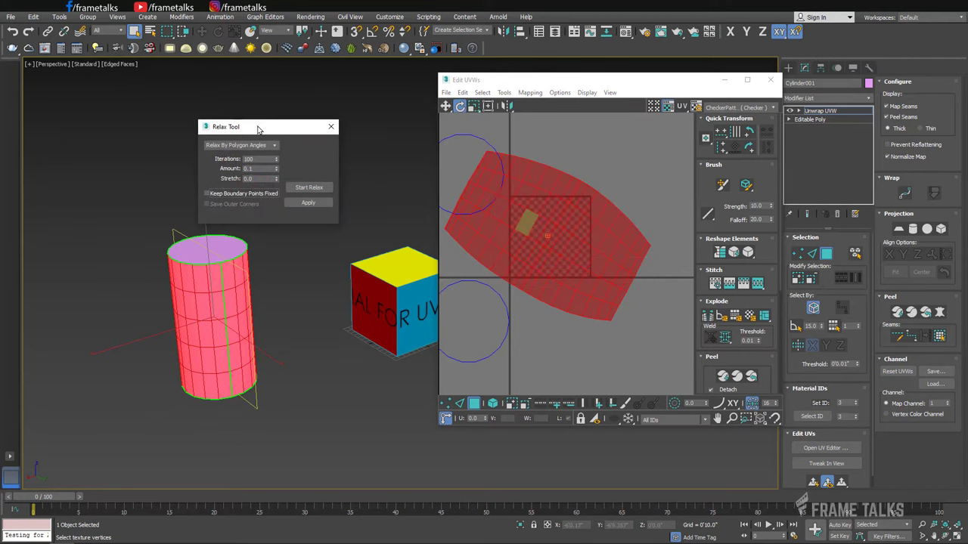
- Run Relax on the side shell until it flattens into a straight rectangle, then Apply
click(311, 188)
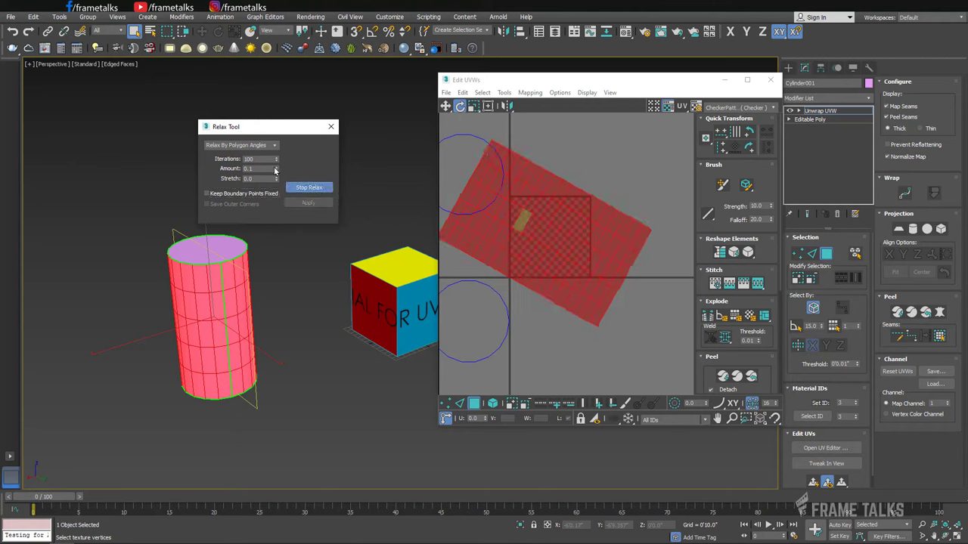
click(302, 188)
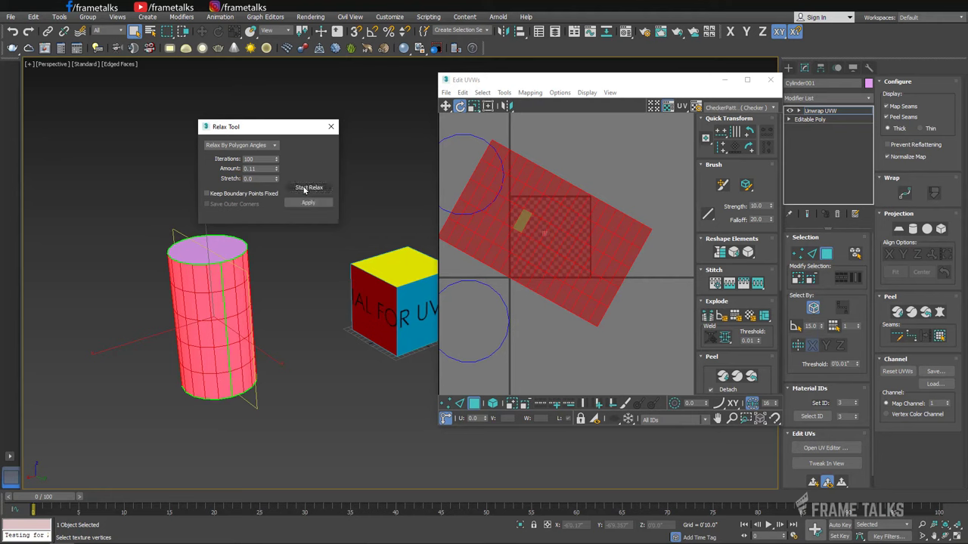
click(297, 187)
click(469, 174)
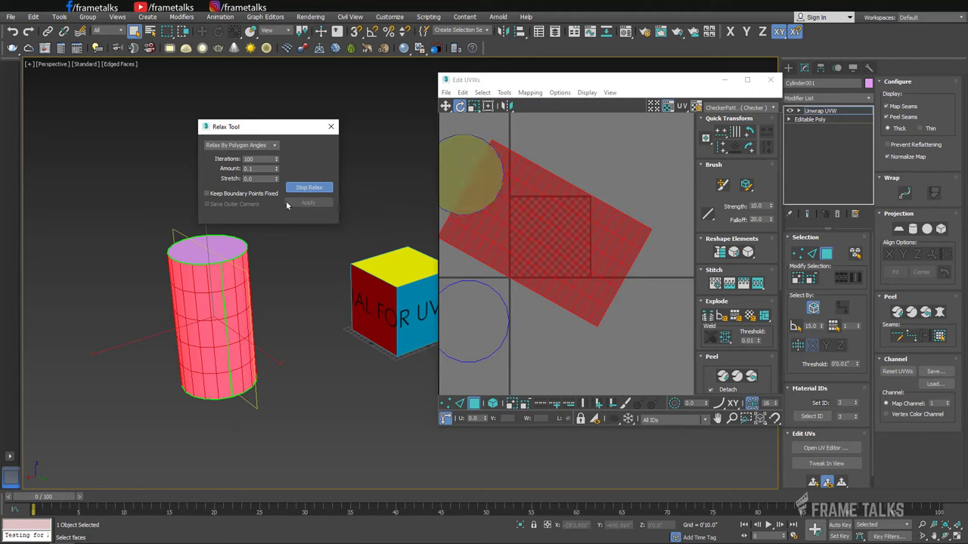
click(307, 195)
click(544, 233)
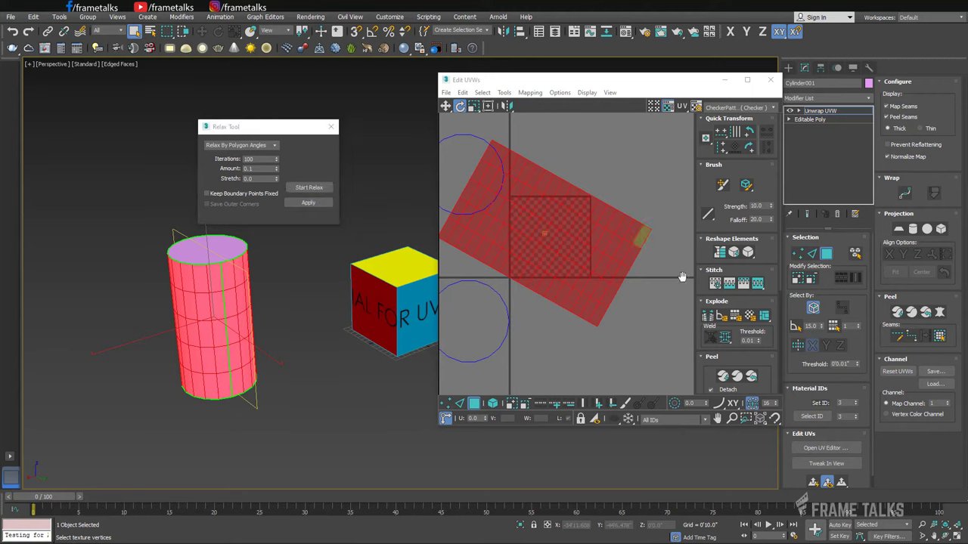
click(447, 229)
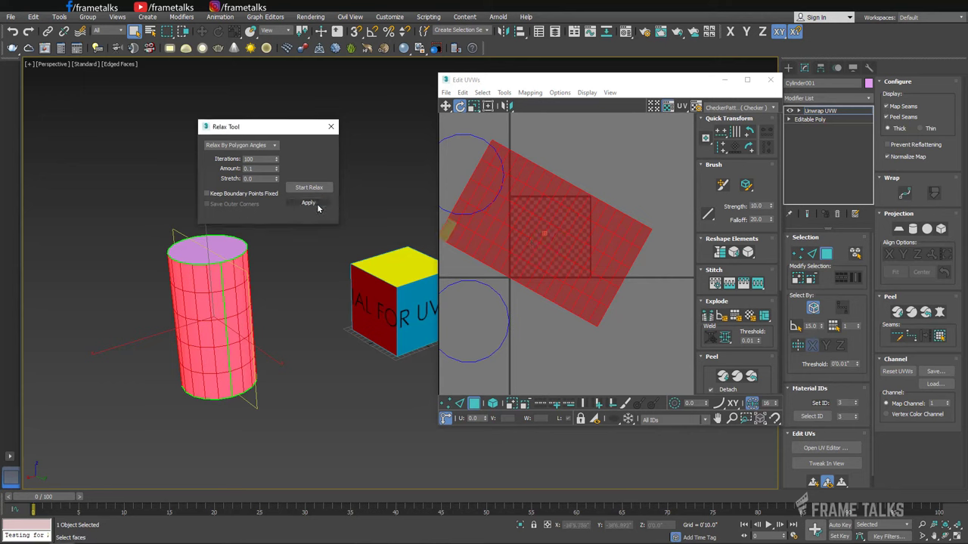
click(456, 235)
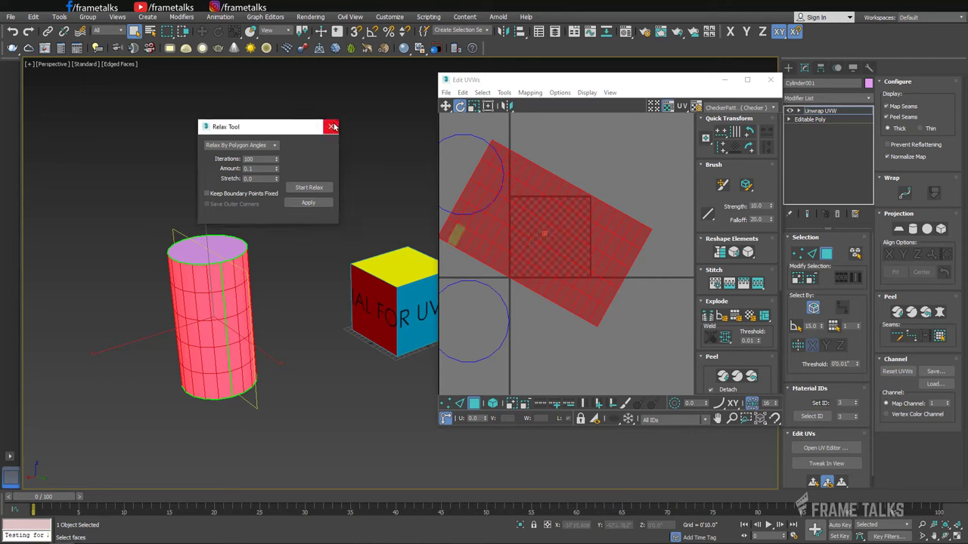
middle_drag(562, 230, 558, 227)
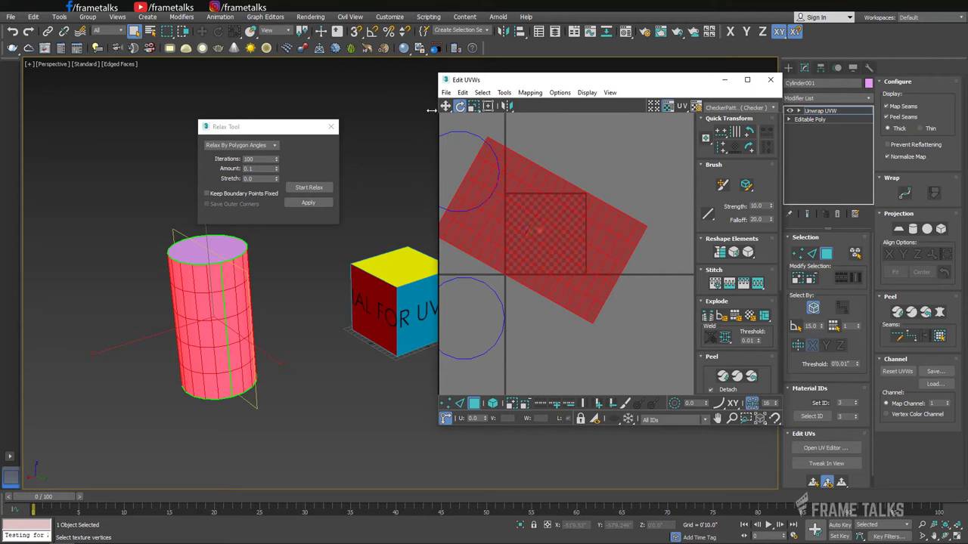
- Move the side shell right and down, then rotate it level to about 0 degrees
click(446, 106)
drag(547, 231, 601, 258)
click(459, 106)
middle_drag(642, 268, 555, 247)
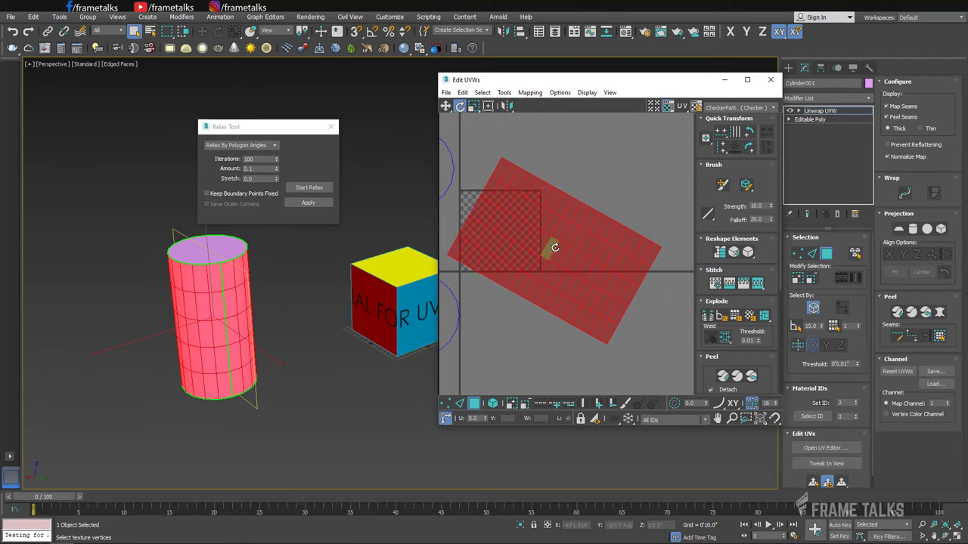
mouse_move(555, 247)
mouse_down()
mouse_move(527, 257)
mouse_move(503, 251)
mouse_up()
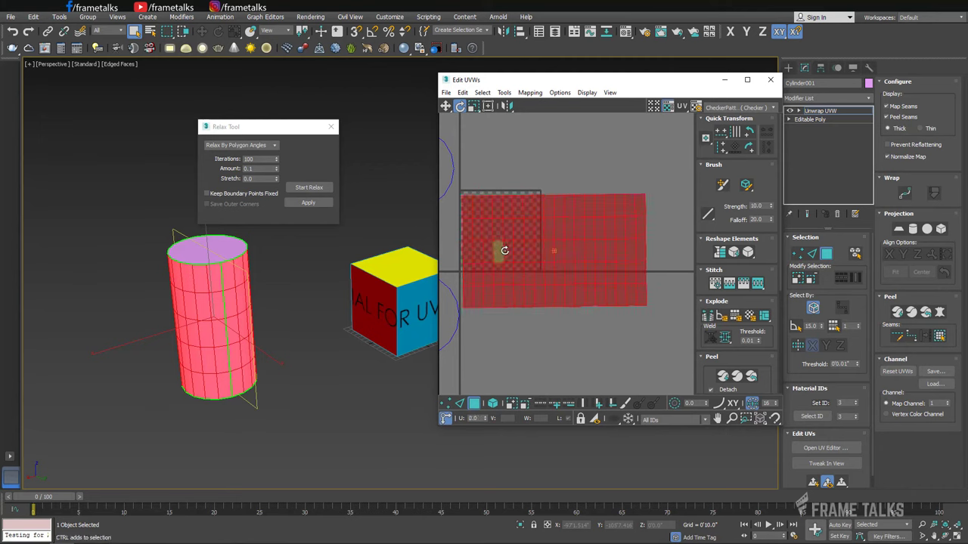
scroll(521, 251, up, 2)
drag(575, 253, 565, 256)
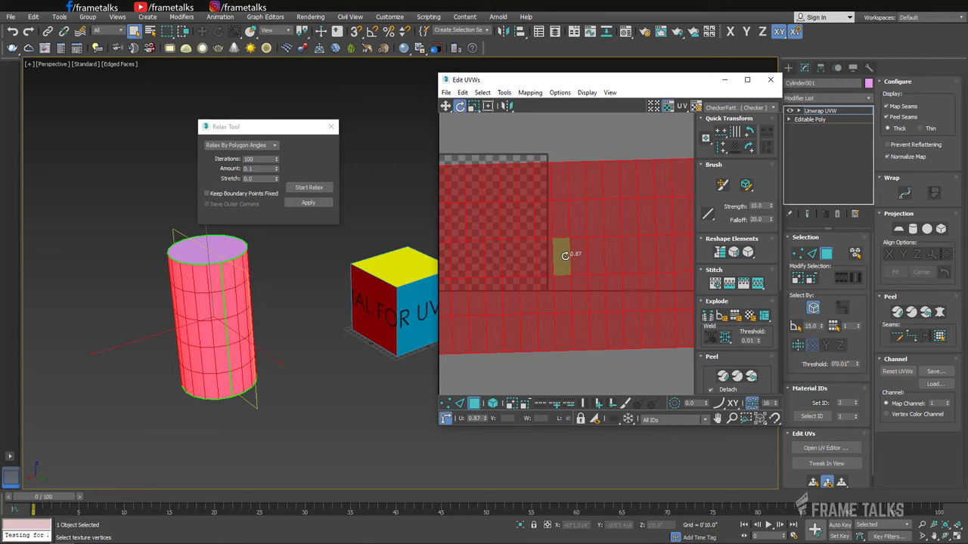
drag(565, 256, 567, 256)
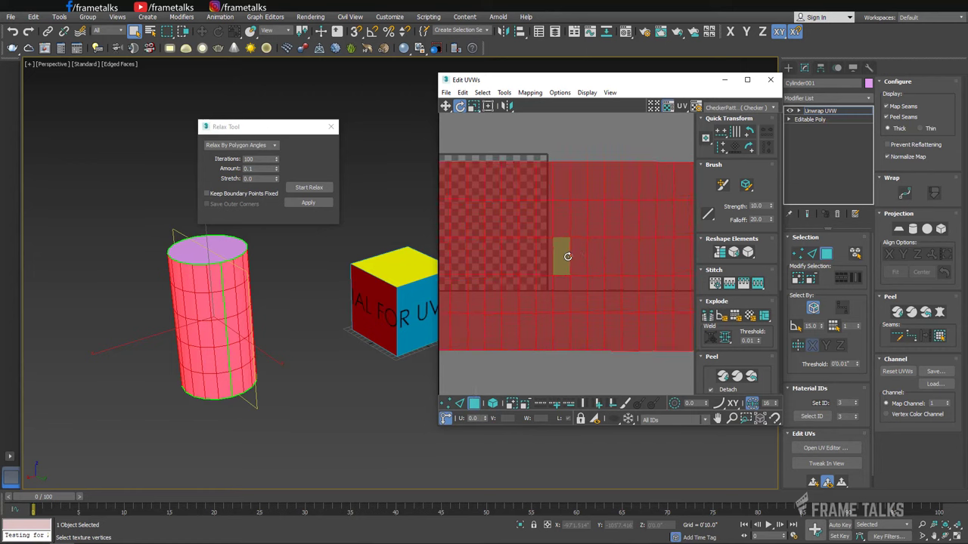
scroll(567, 256, down, 3)
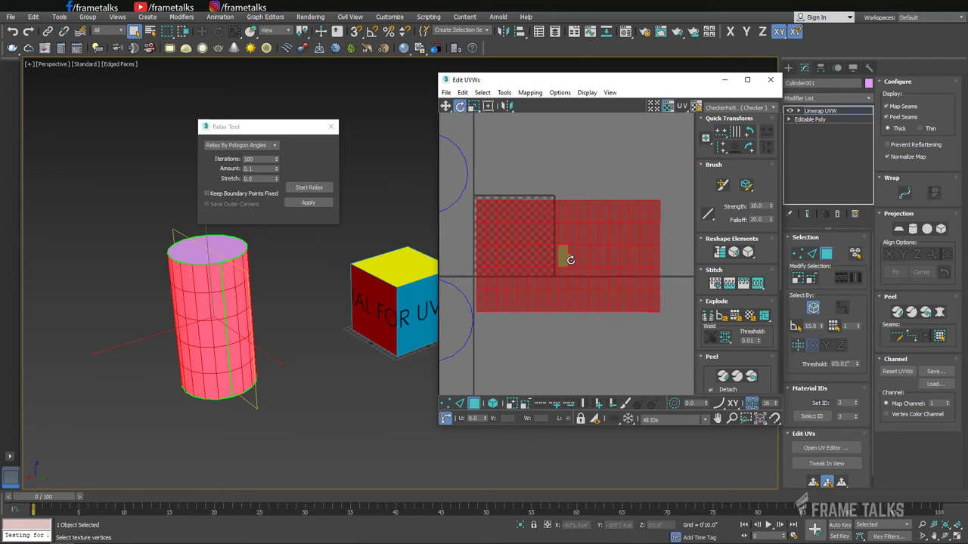
- Set the Relax amount to 1.0 and run another relax pass on the side shell
click(256, 169)
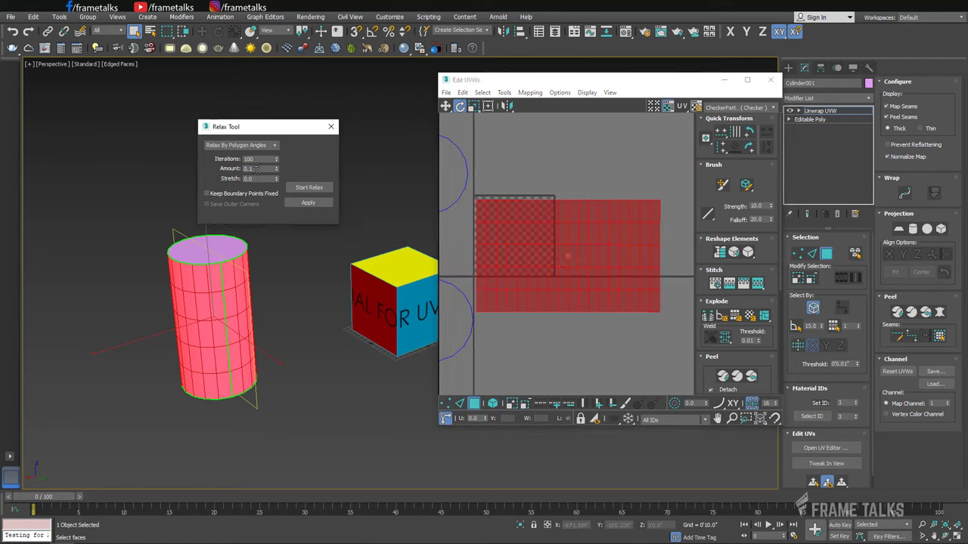
text(1)
click(317, 188)
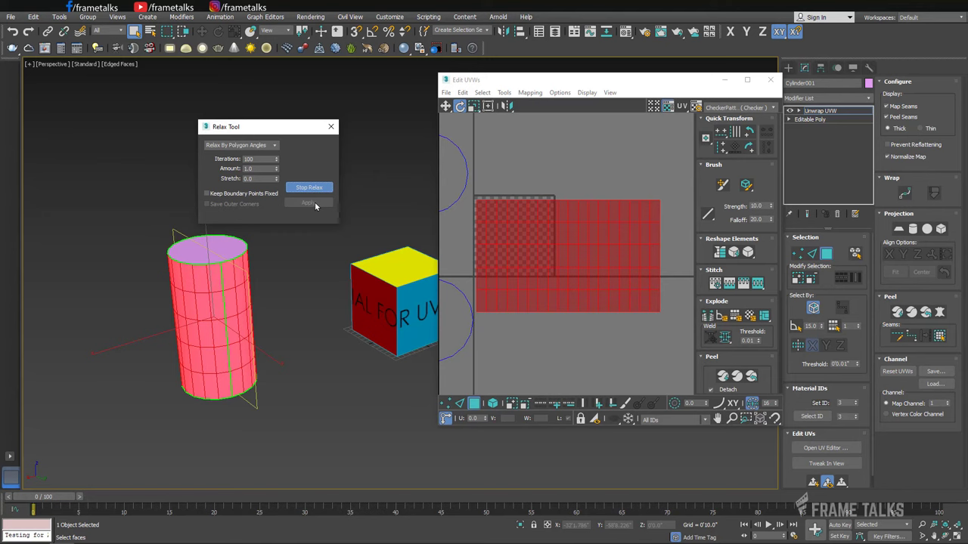
scroll(530, 252, up, 2)
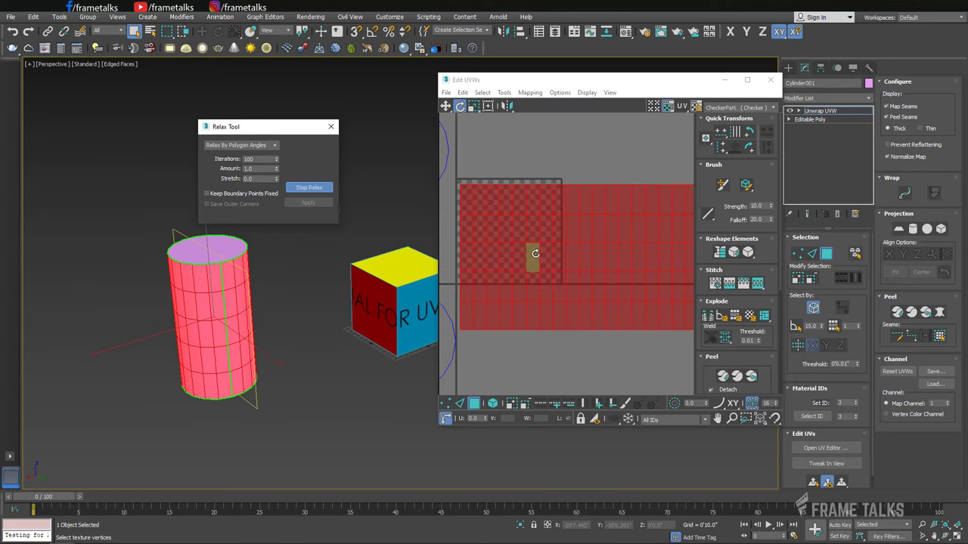
scroll(534, 253, up, 1)
click(550, 248)
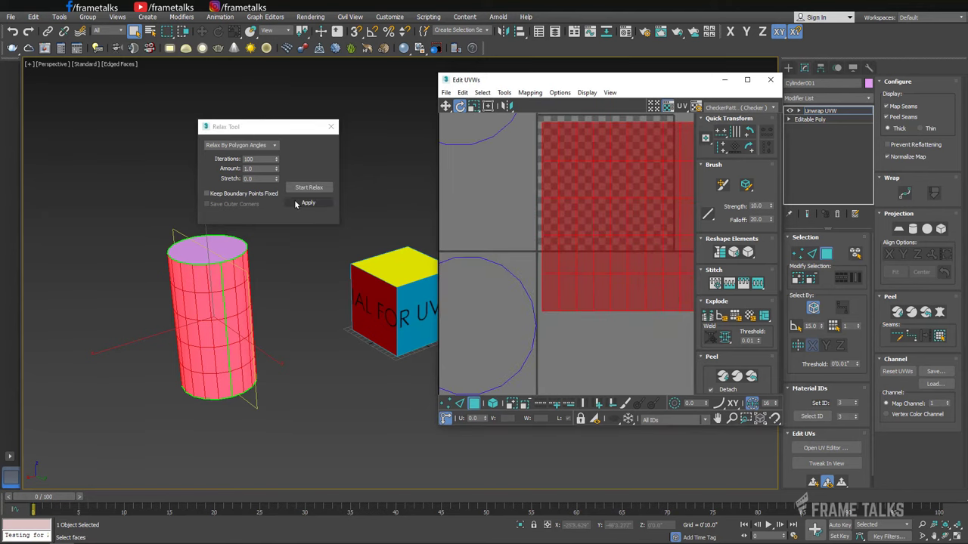
- Close the Relax tool, then move the UV editor to the upper left and enlarge it
click(331, 126)
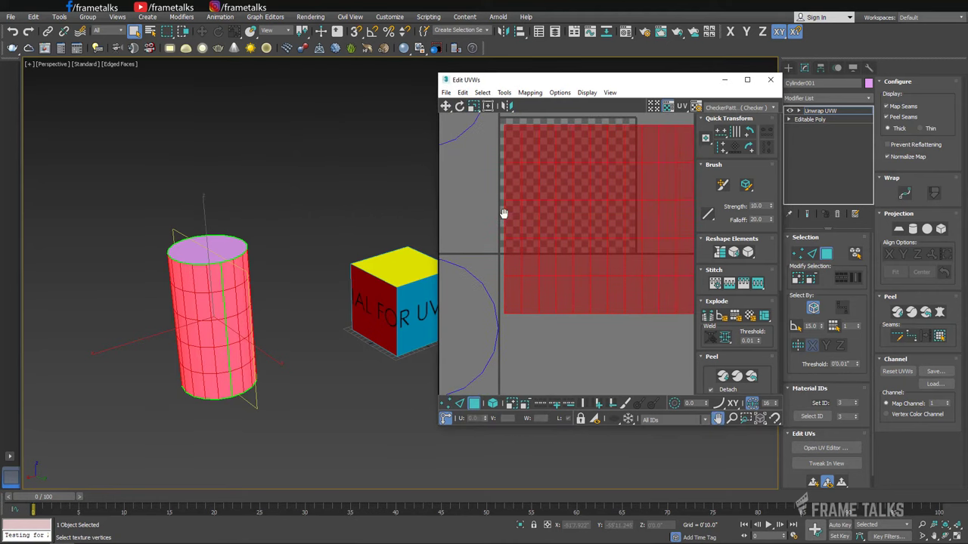
scroll(504, 212, down, 2)
mouse_move(638, 73)
mouse_down()
mouse_move(341, 71)
mouse_move(322, 59)
mouse_up()
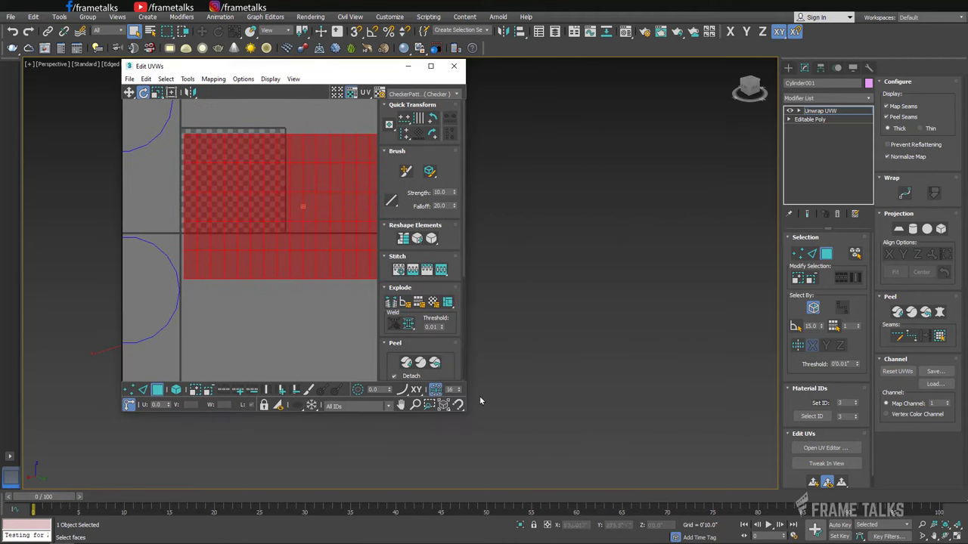
drag(464, 411, 862, 484)
scroll(521, 288, down, 2)
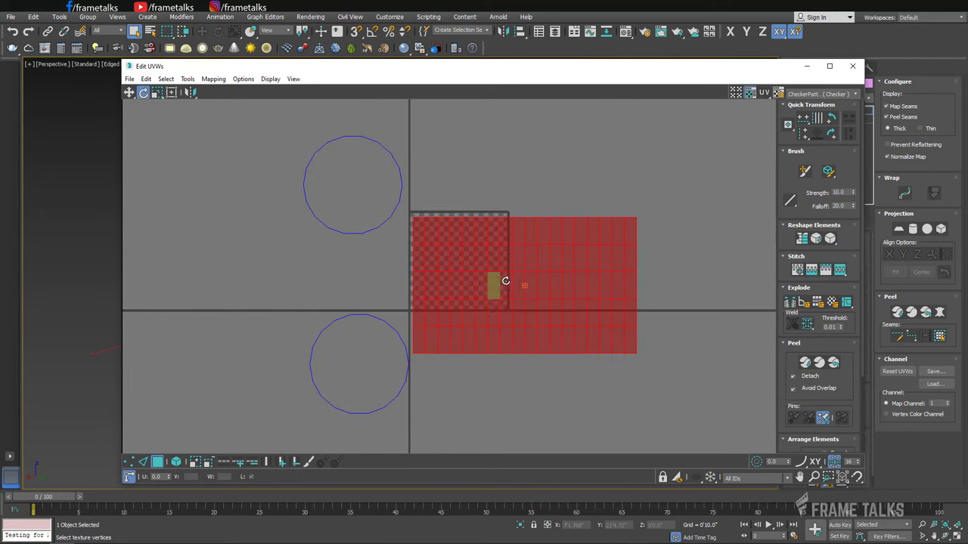
- Move the side grid up slightly and place the top and bottom cap circles above and below it
click(129, 91)
drag(524, 285, 522, 267)
click(389, 208)
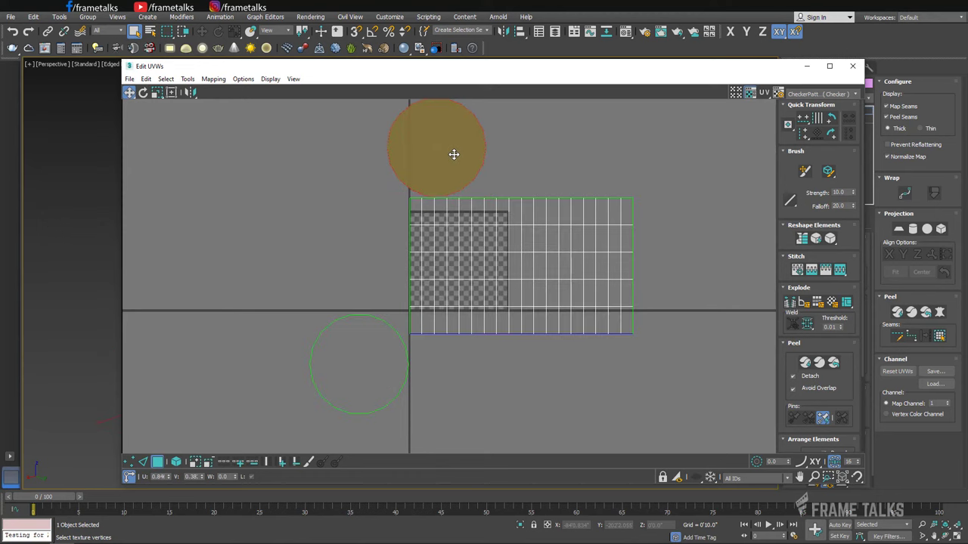
scroll(440, 188, up, 4)
scroll(439, 188, up, 2)
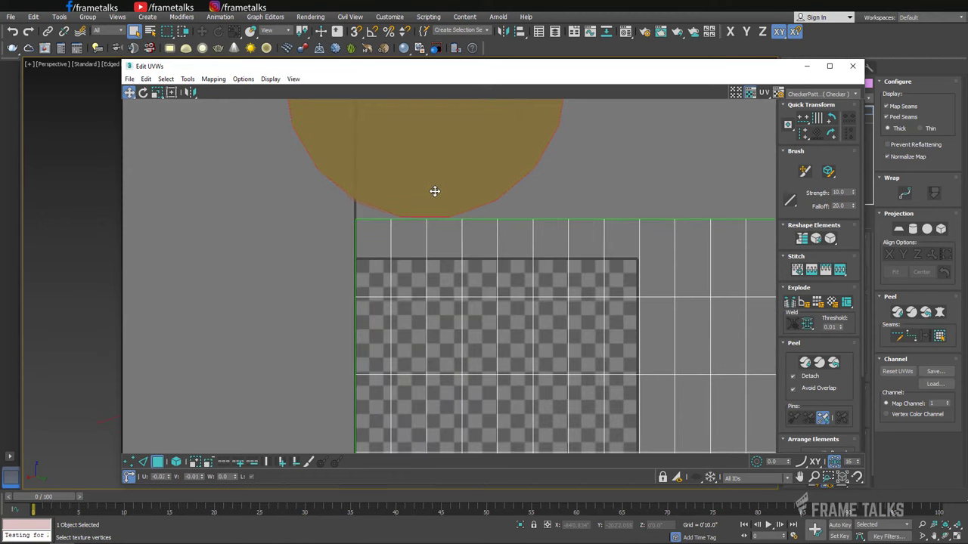
click(420, 192)
scroll(468, 273, down, 4)
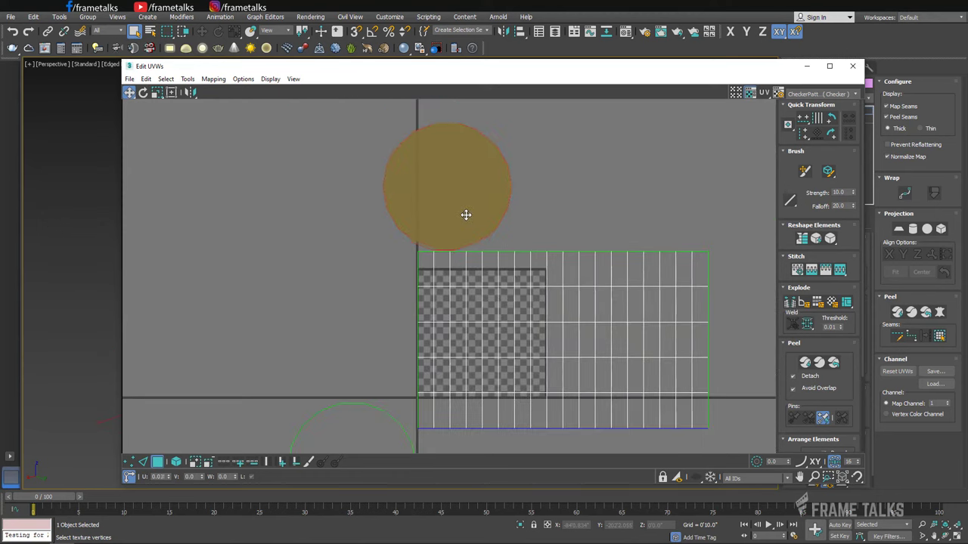
drag(466, 215, 496, 214)
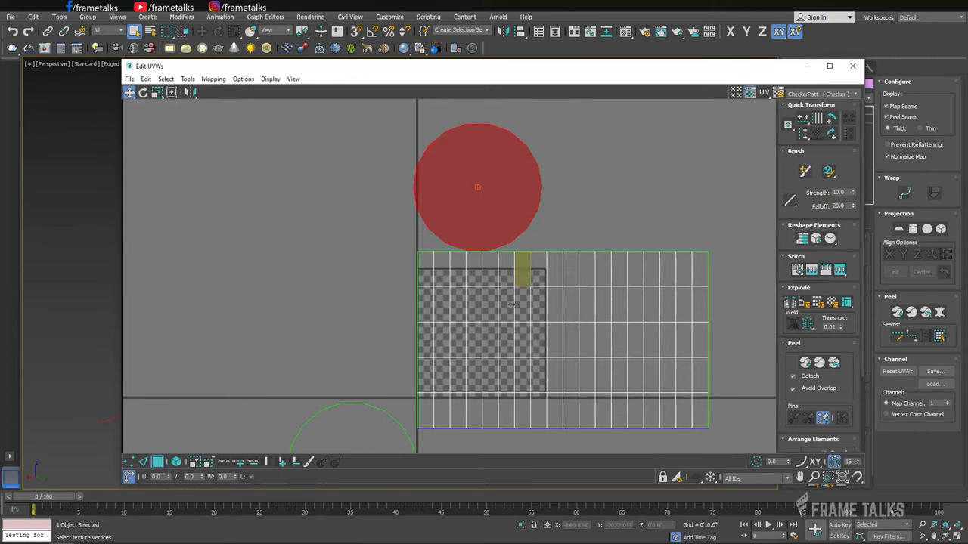
middle_drag(514, 304, 488, 192)
drag(339, 380, 456, 409)
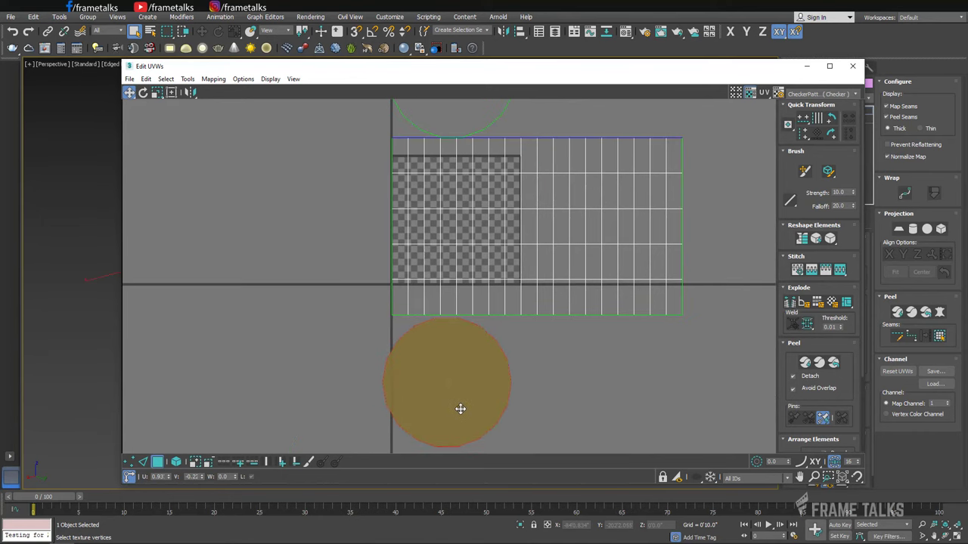
scroll(507, 356, down, 3)
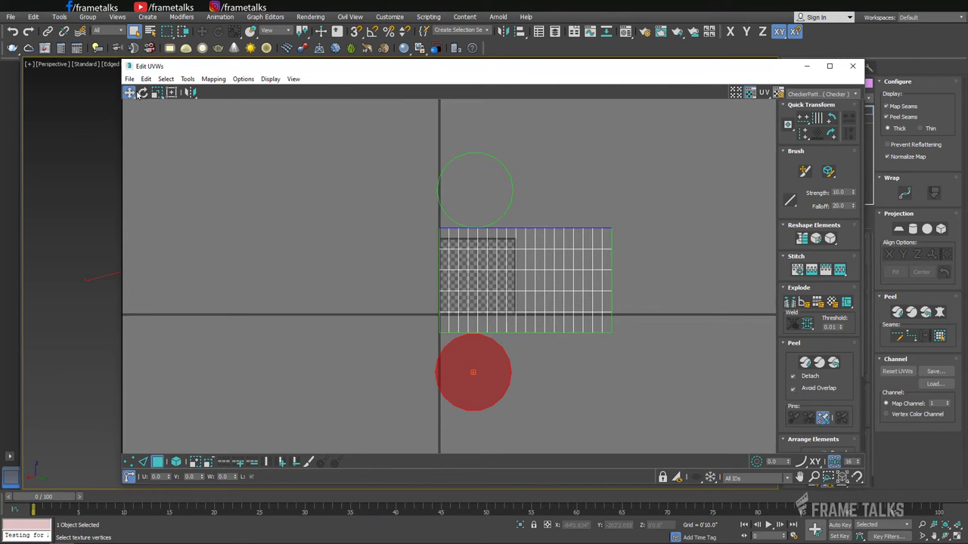
- Select all UV elements, scale them to fit the 0–1 checker square, and close the editor
drag(366, 149, 702, 393)
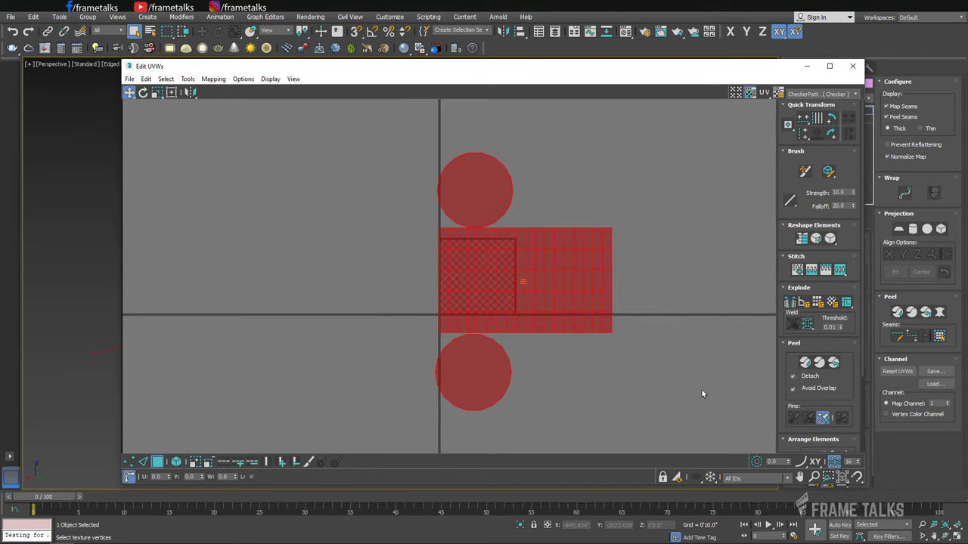
click(156, 92)
mouse_move(530, 285)
mouse_down()
mouse_move(482, 362)
mouse_move(492, 353)
mouse_move(490, 361)
mouse_up()
scroll(523, 281, up, 3)
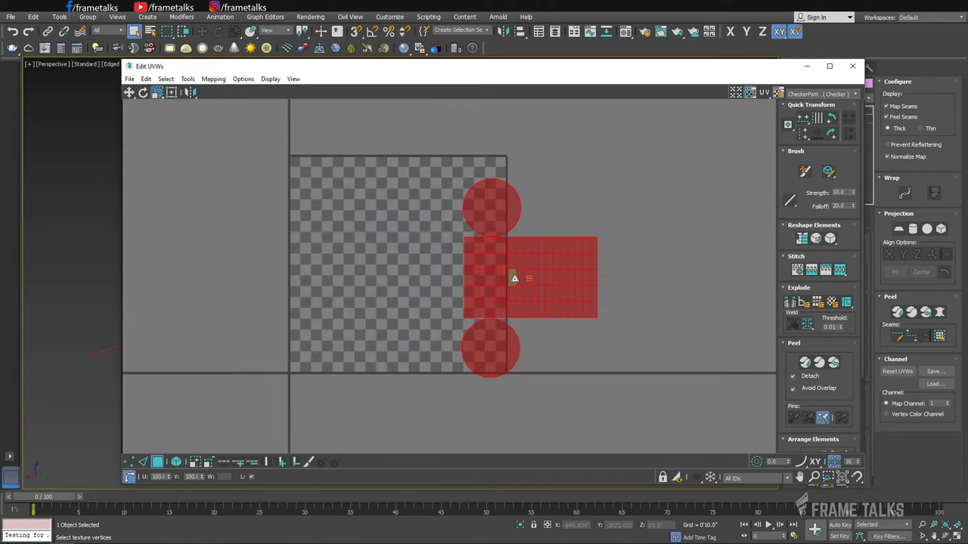
drag(514, 279, 405, 259)
click(130, 92)
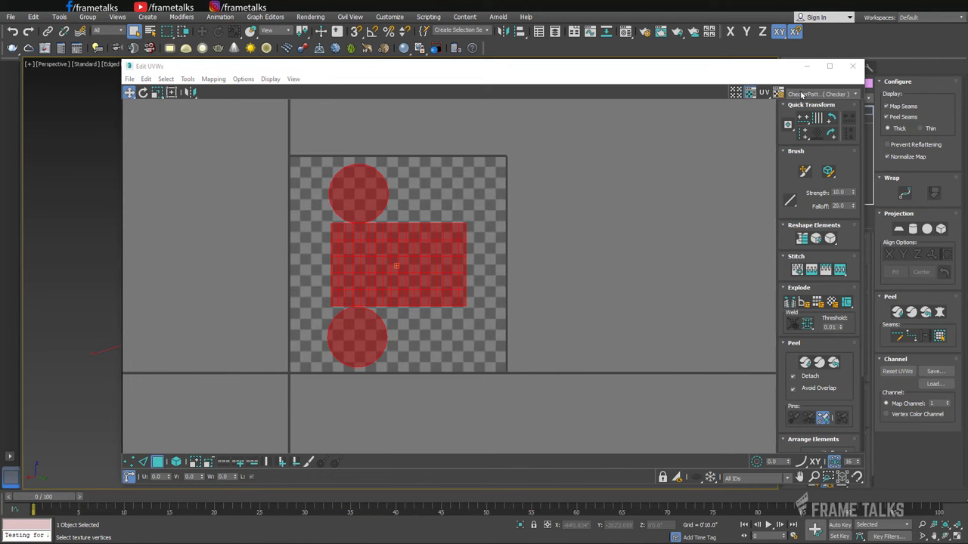
click(852, 66)
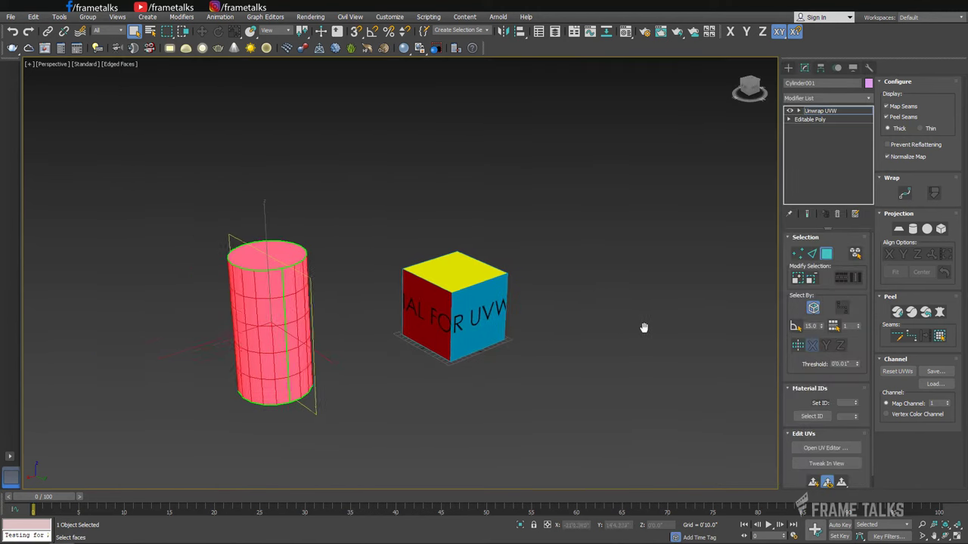
- Reopen the cylinder's UV editor and scale all UV elements up to fill the tile
mouse_move(643, 327)
middle_down()
mouse_move(436, 328)
mouse_move(519, 328)
middle_up()
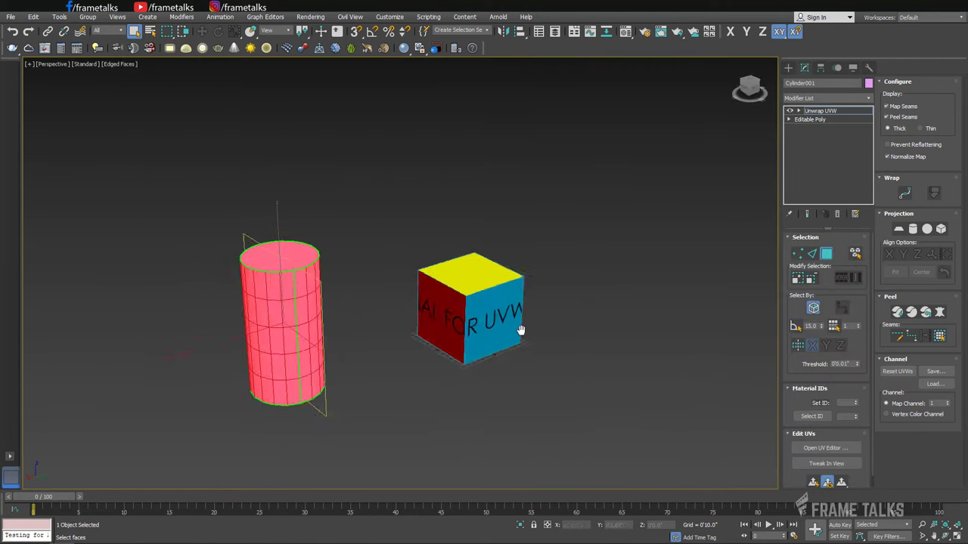
click(831, 449)
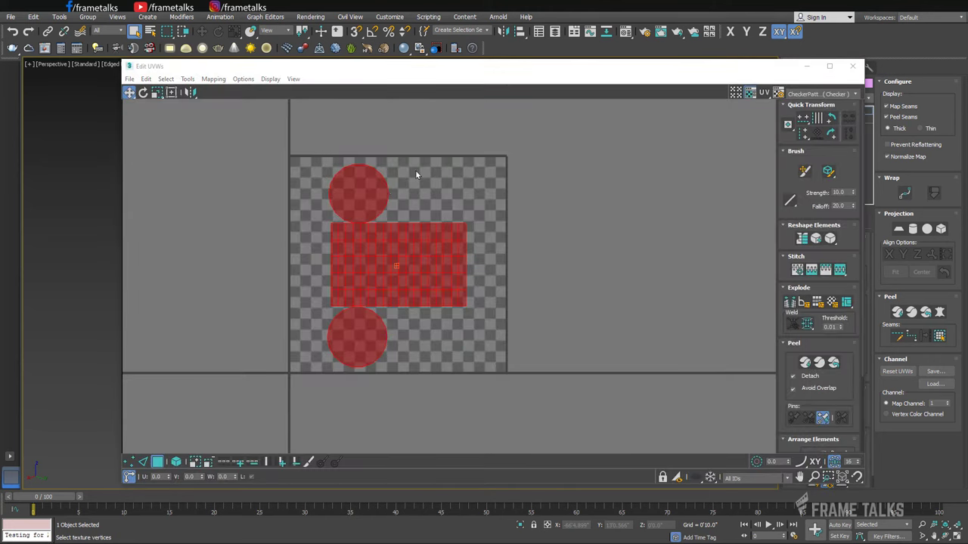
click(157, 92)
mouse_move(370, 253)
mouse_down()
mouse_move(431, 246)
mouse_move(393, 295)
mouse_move(393, 310)
mouse_up()
- Move the bottom cap circle to the tile's upper right, shrink everything slightly to fit, then deselect
click(128, 91)
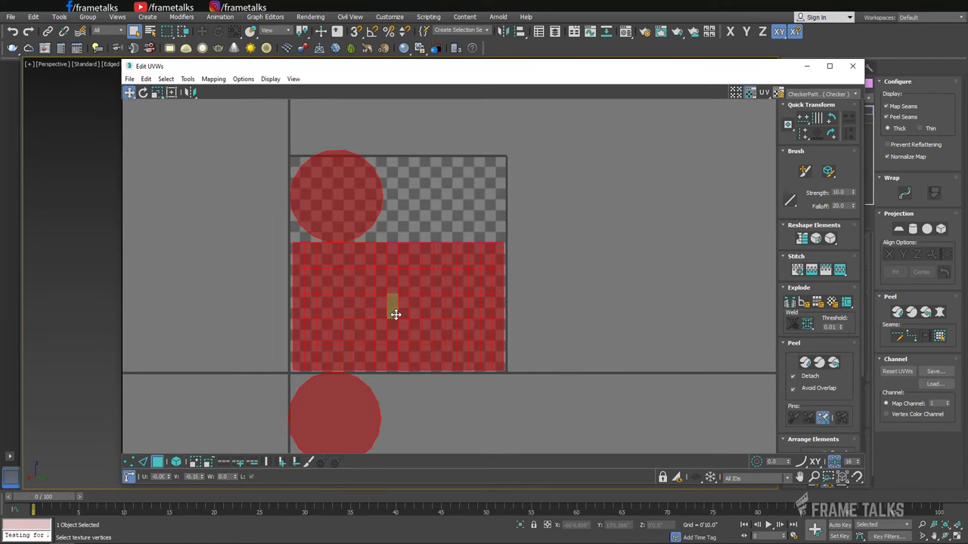
drag(347, 404, 460, 183)
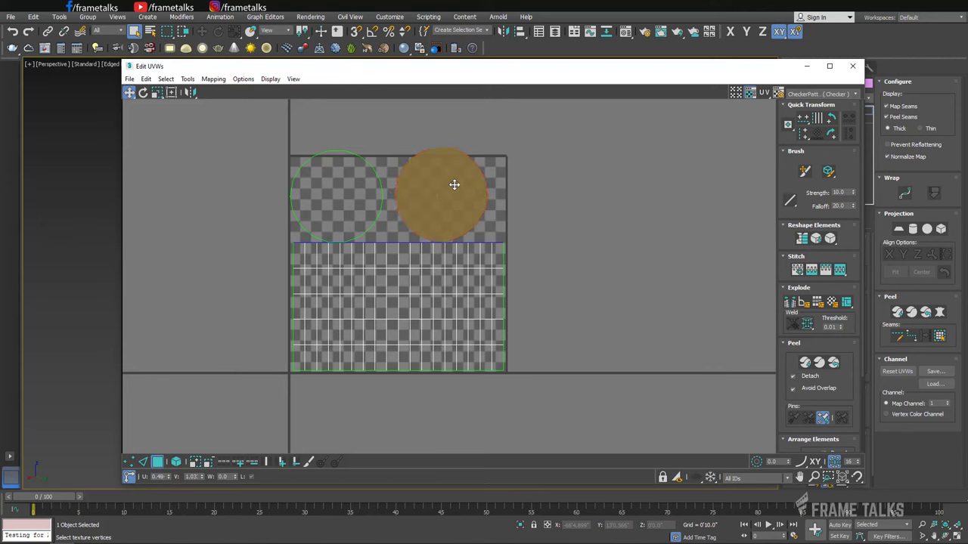
click(157, 93)
mouse_move(540, 154)
mouse_down()
mouse_move(353, 319)
mouse_move(387, 278)
mouse_move(363, 295)
mouse_up()
click(128, 93)
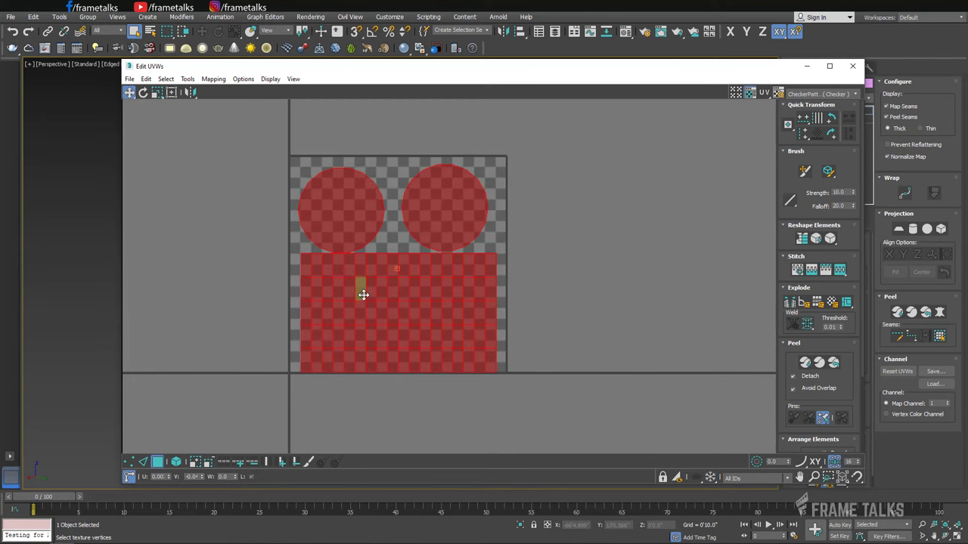
click(627, 283)
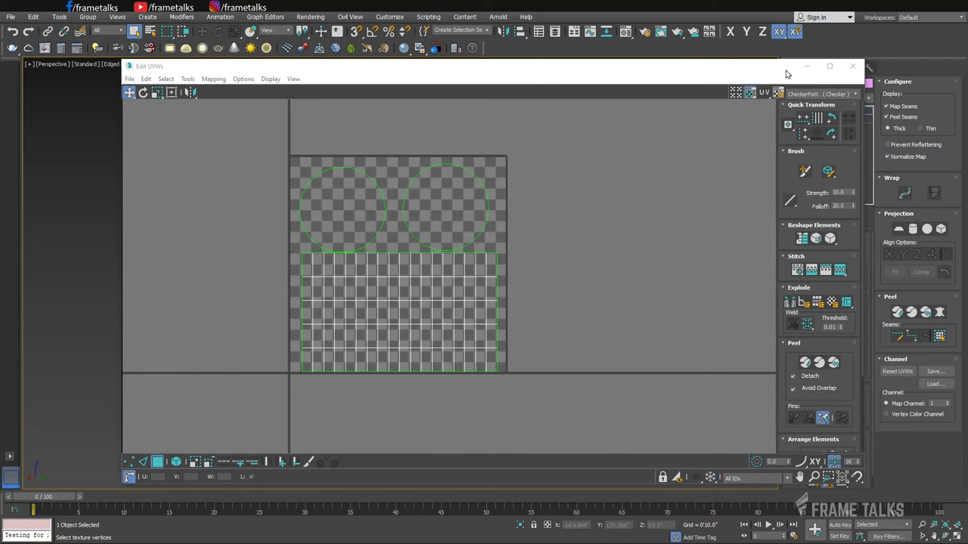
- Show the UV_Checker.png texture, close the UV editor, and orbit close to the textured cylinder top
click(816, 95)
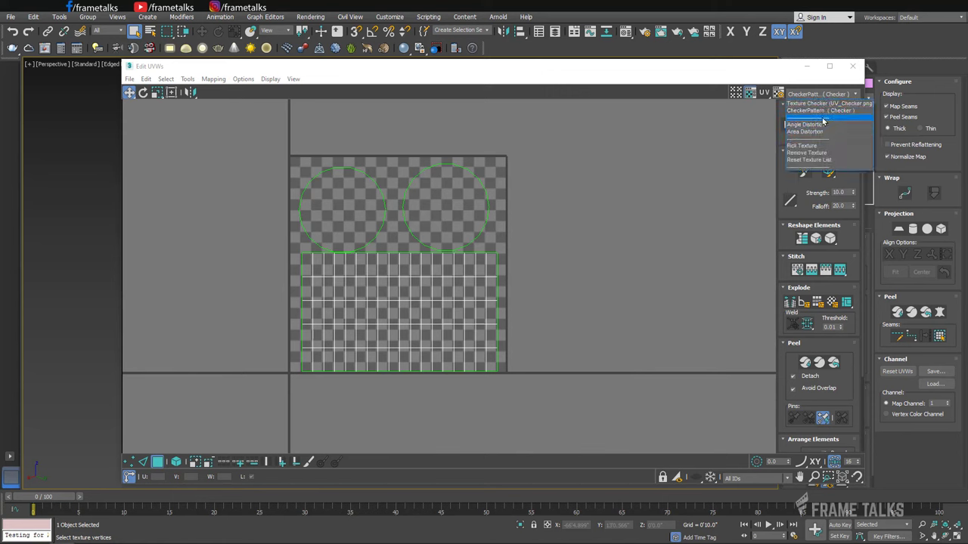
click(821, 103)
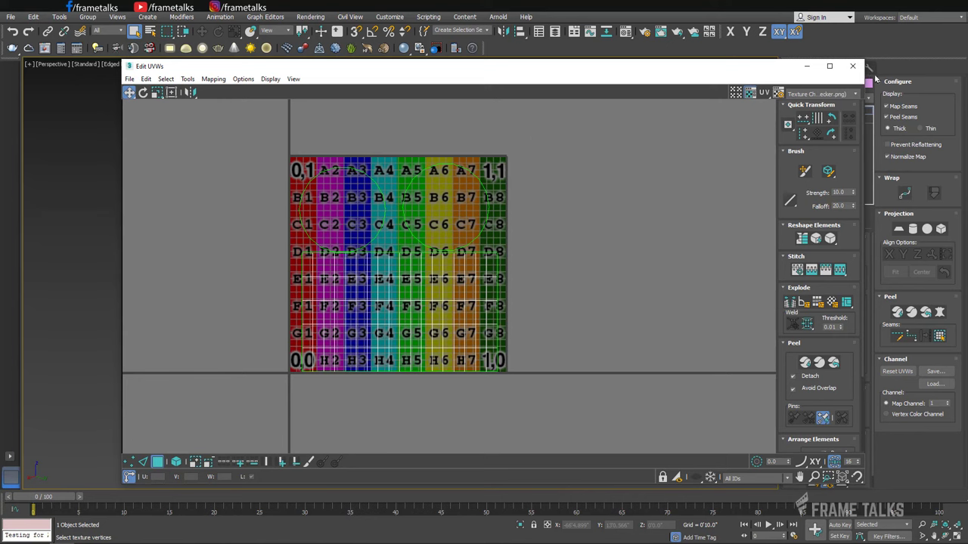
click(852, 66)
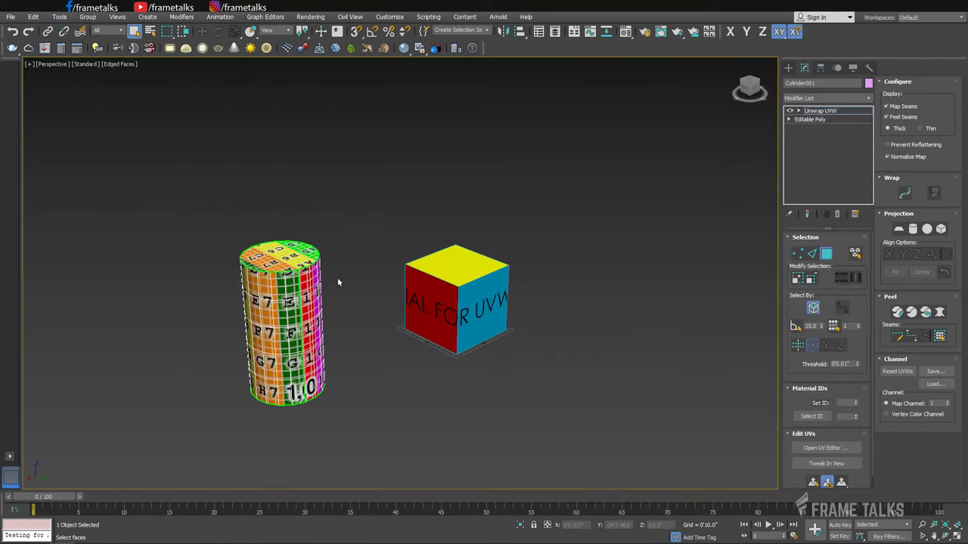
middle_drag(338, 282, 660, 200)
scroll(366, 288, up, 4)
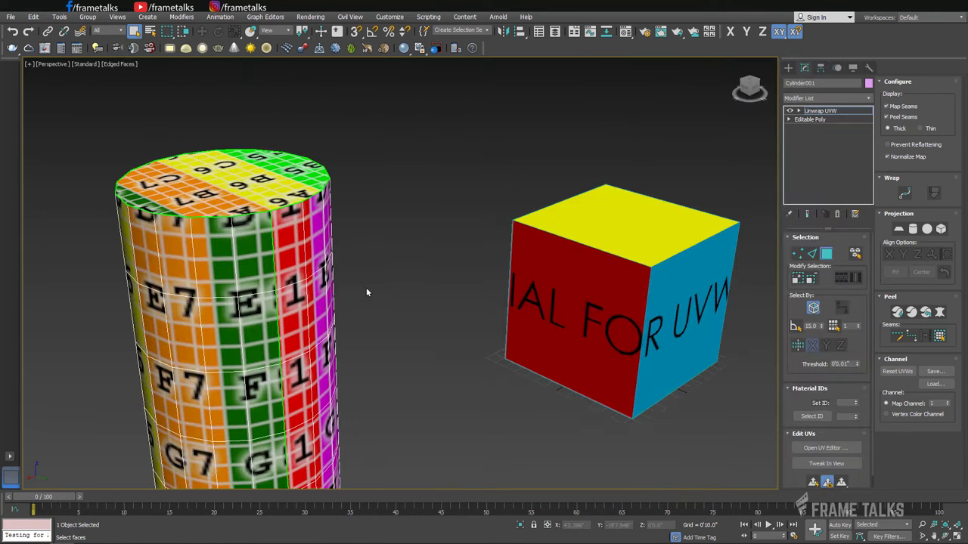
mouse_move(366, 287)
alt+middle_down()
mouse_move(406, 318)
mouse_move(466, 312)
mouse_move(432, 321)
mouse_move(406, 267)
mouse_move(445, 185)
mouse_move(445, 225)
mouse_move(447, 207)
mouse_move(486, 256)
mouse_move(561, 263)
mouse_move(395, 391)
mouse_move(408, 318)
mouse_move(425, 425)
alt+middle_up()
scroll(432, 321, down, 3)
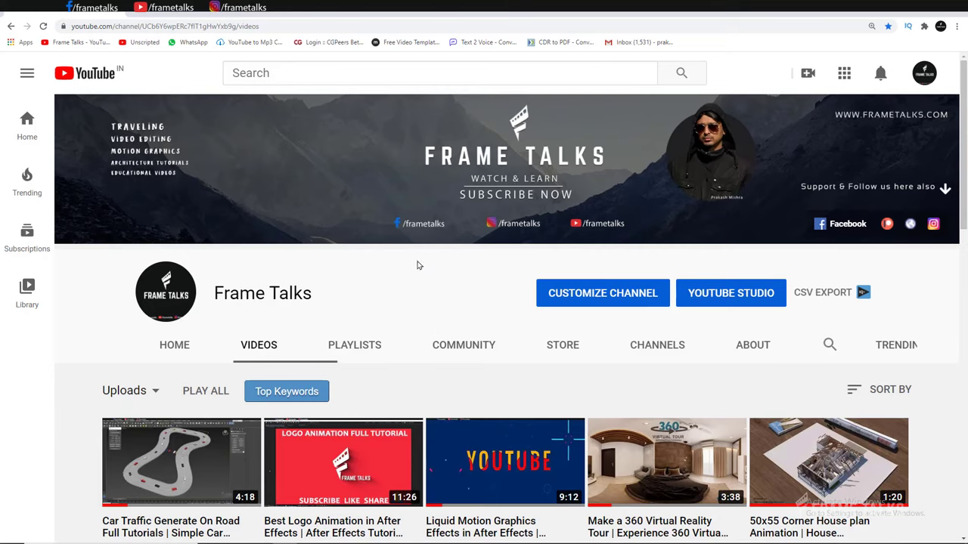
- Scroll down through the Frame Talks channel's uploaded videos, then back up toward the top
scroll(461, 280, down, 2)
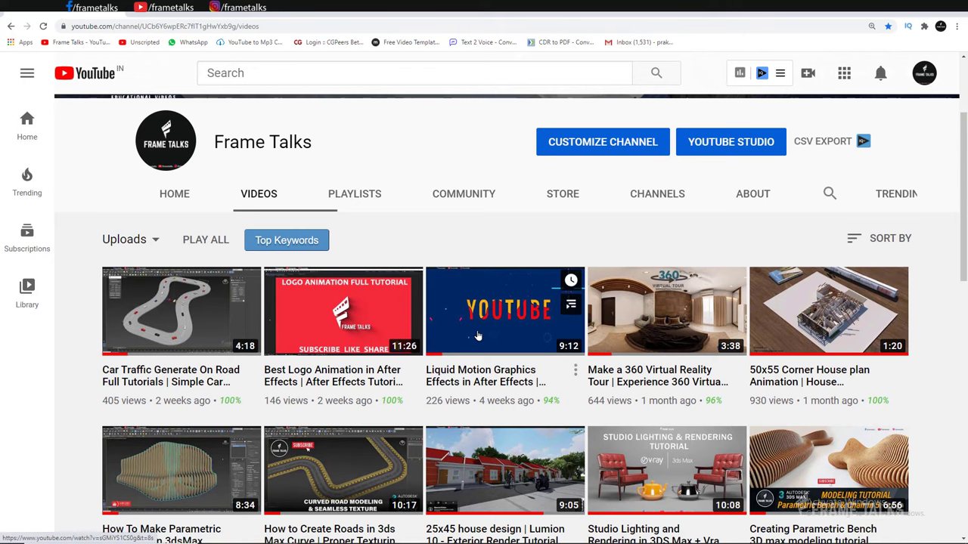
scroll(469, 325, down, 3)
scroll(641, 308, down, 4)
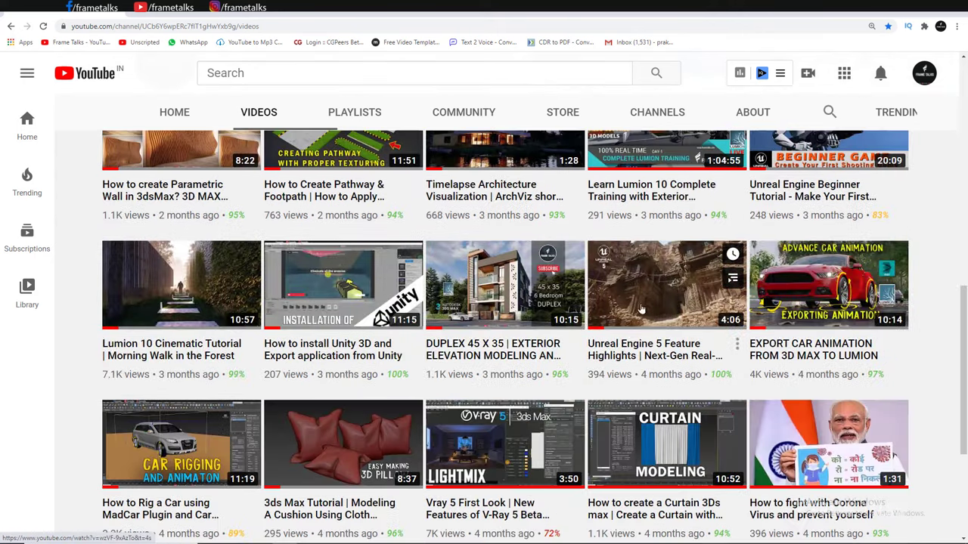
scroll(669, 297, down, 3)
scroll(666, 298, down, 5)
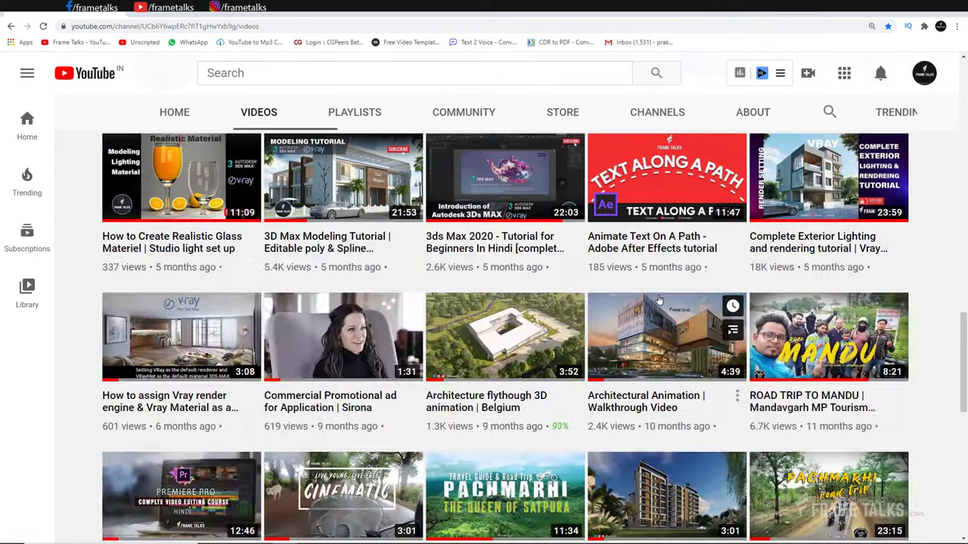
scroll(659, 300, up, 6)
scroll(660, 300, up, 8)
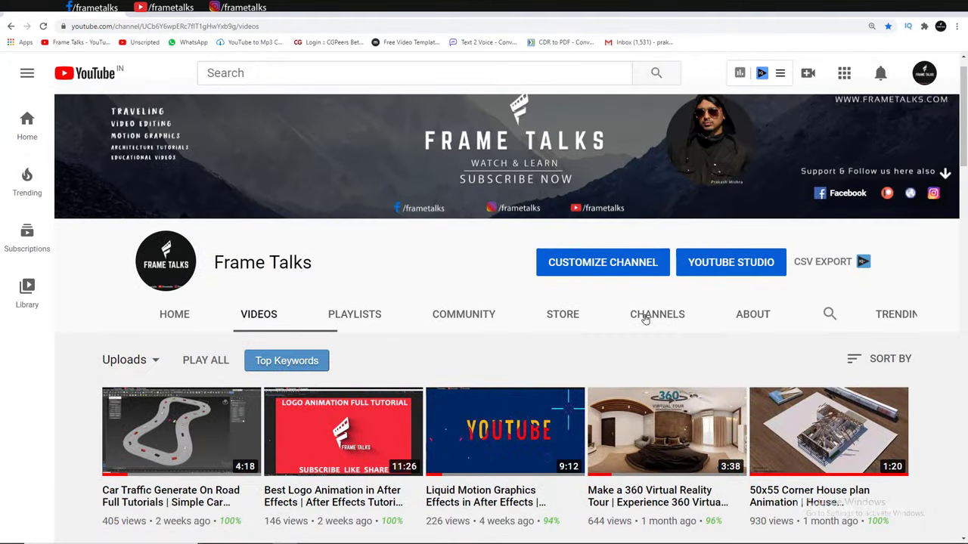